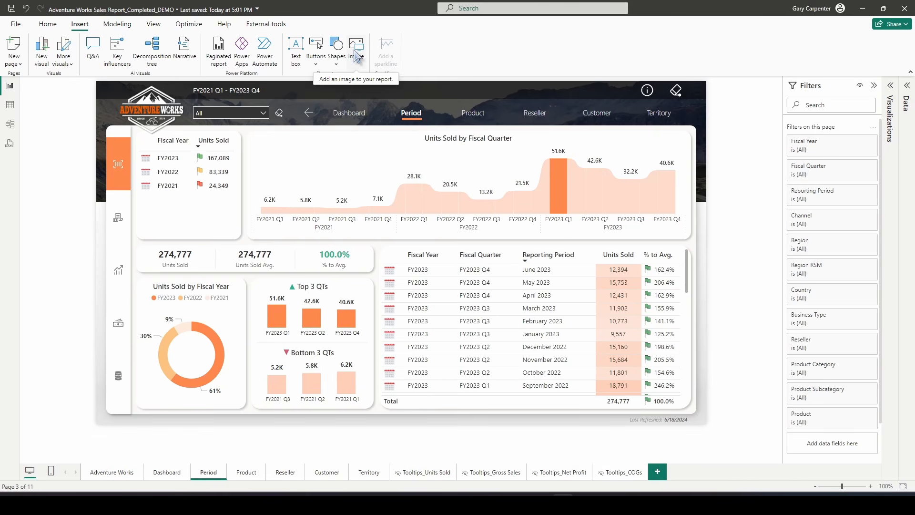
Insert the popup menu image and place it under the Period navigation tab
left_click(356, 56)
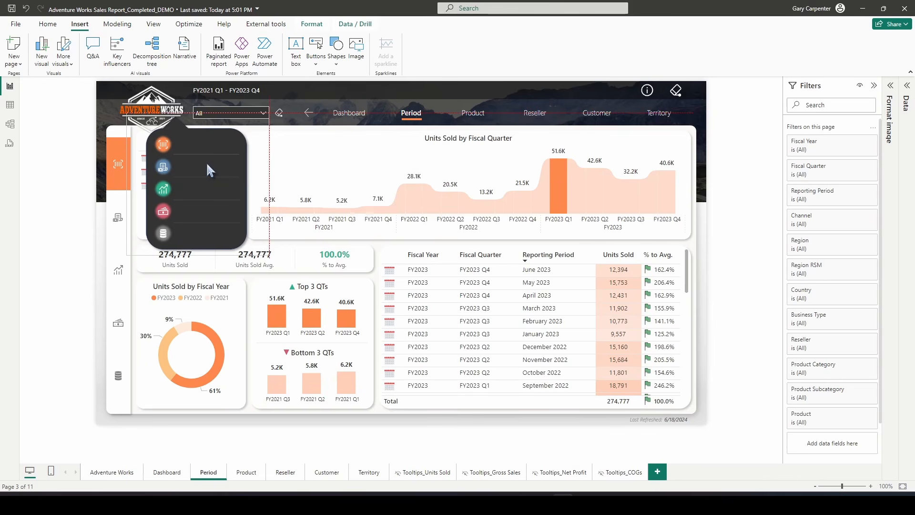
left_click_drag(207, 162, 437, 172)
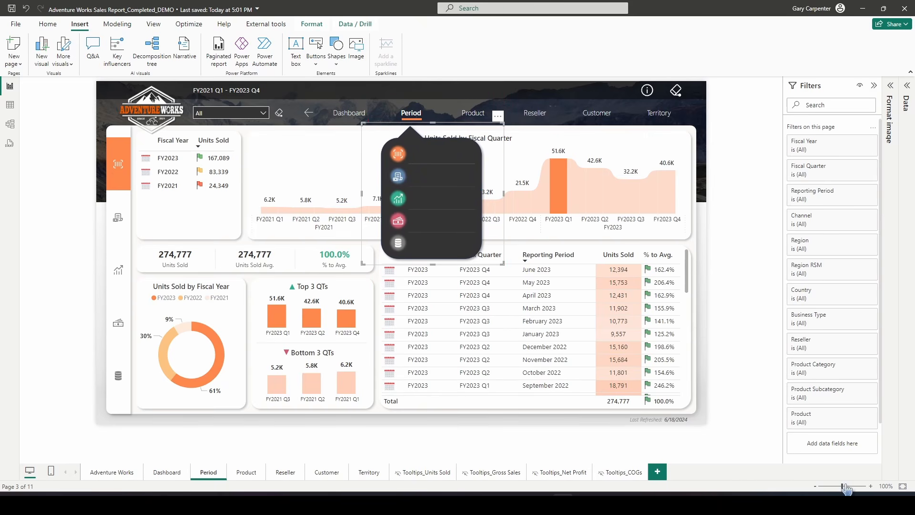
Nudge the menu image into alignment beneath the Period tab, returning to 100% zoom afterwards
left_click_drag(842, 486, 847, 486)
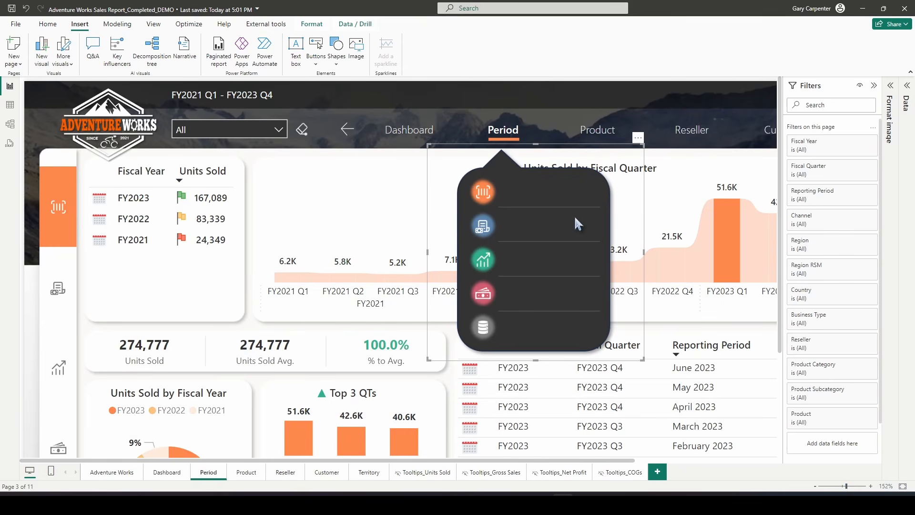
key("Up")
key("Up")
key("Up")
key("Up")
key("Up")
key("Right")
key("Up")
key("Up")
key("Up")
key("Up")
key("Up")
key("Up")
key("Right")
key("Right")
key("Right")
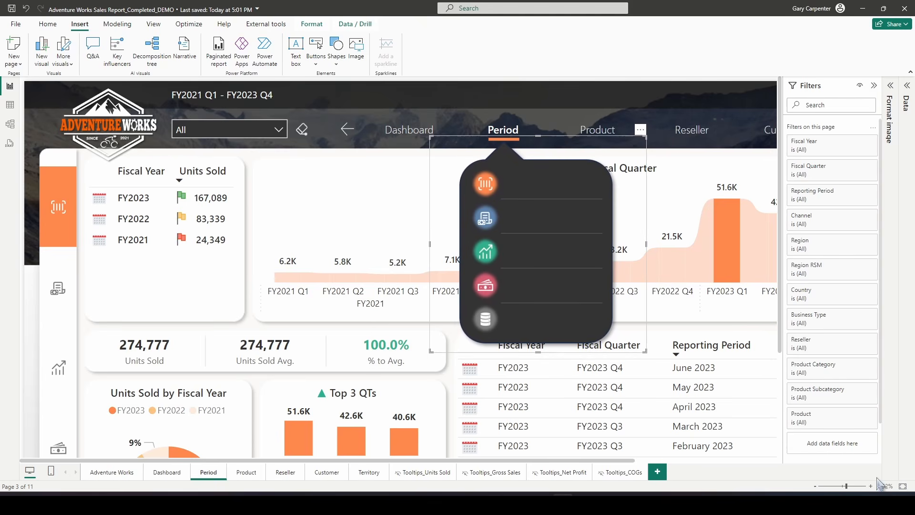
left_click(885, 486)
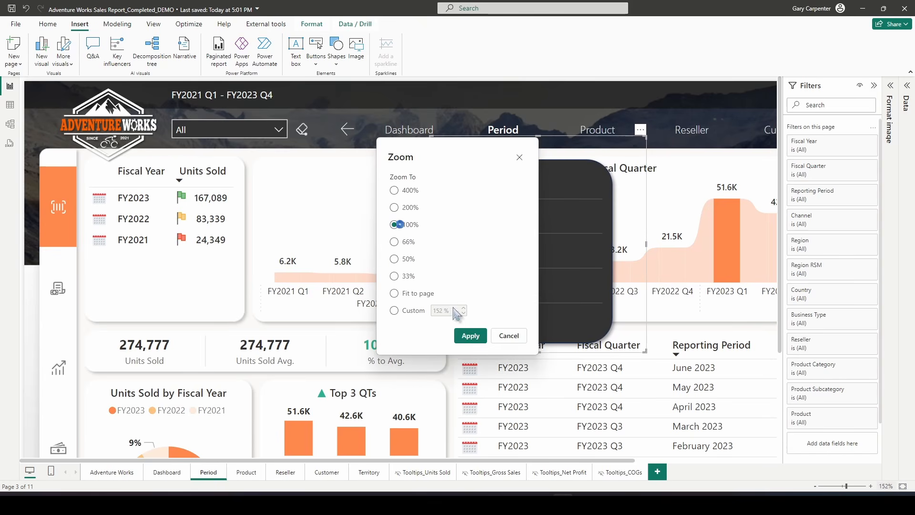
left_click(470, 336)
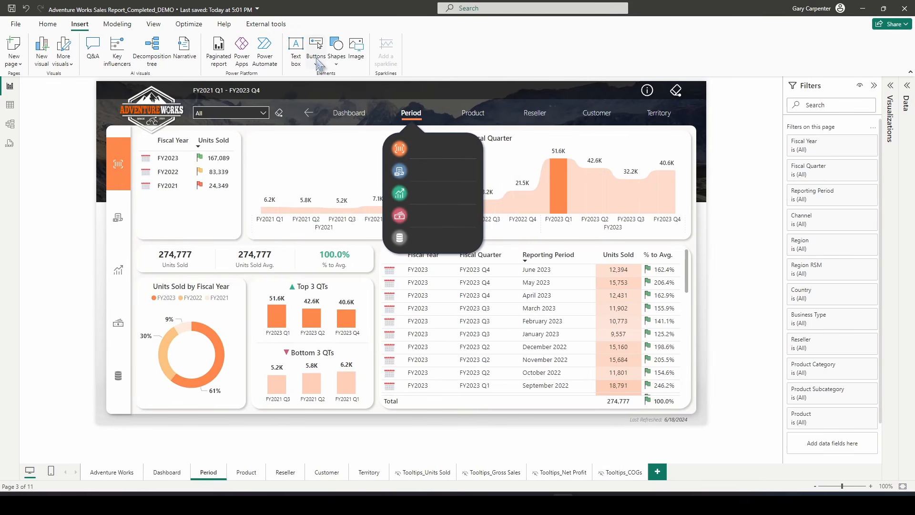
Insert a blank button and place it on the first row of the popup menu
left_click(318, 64)
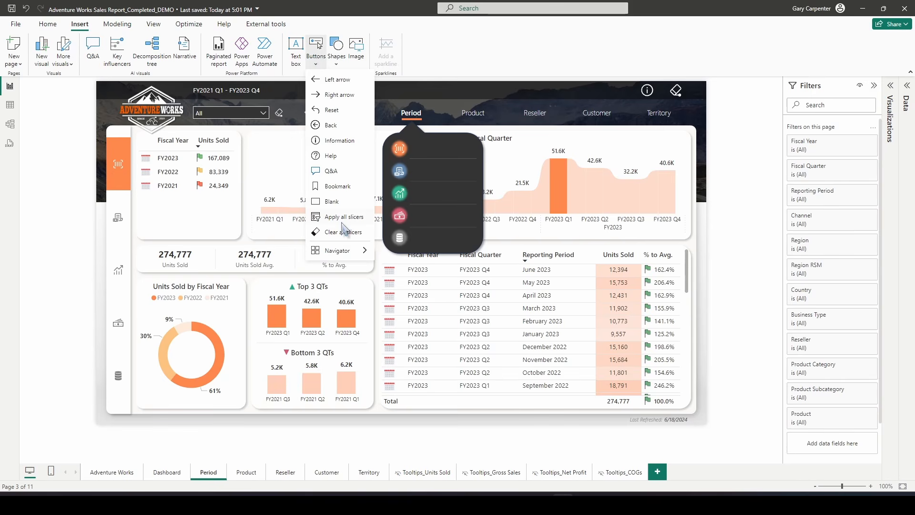
left_click(334, 202)
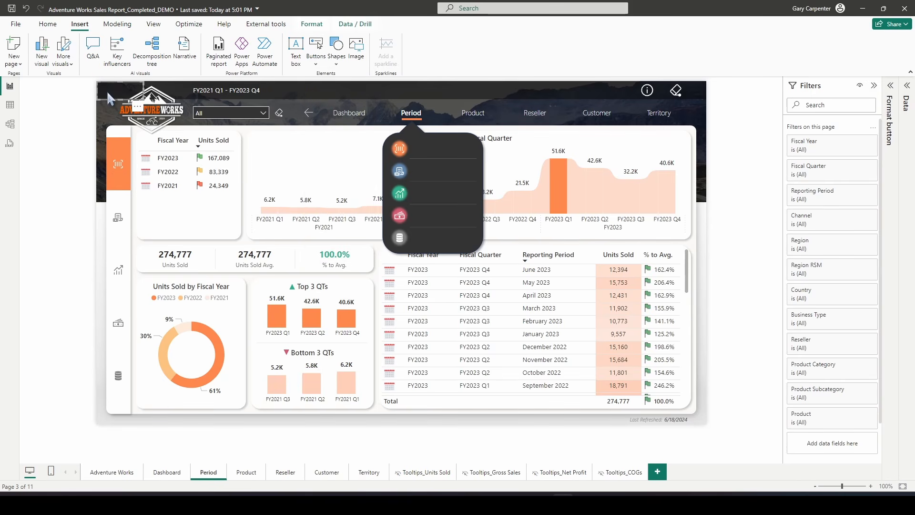
left_click_drag(306, 163, 431, 145)
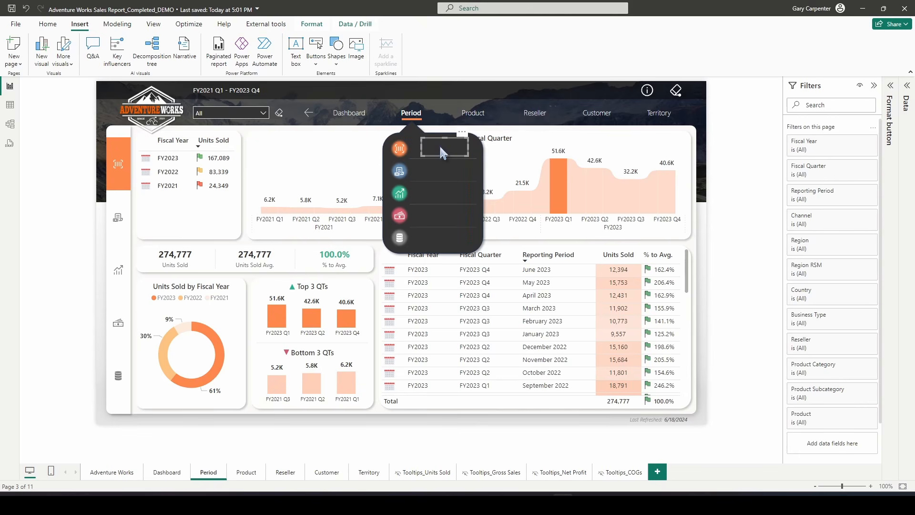
Turn on the button's Default-state text and enter Unit Sold | Period
left_click(896, 88)
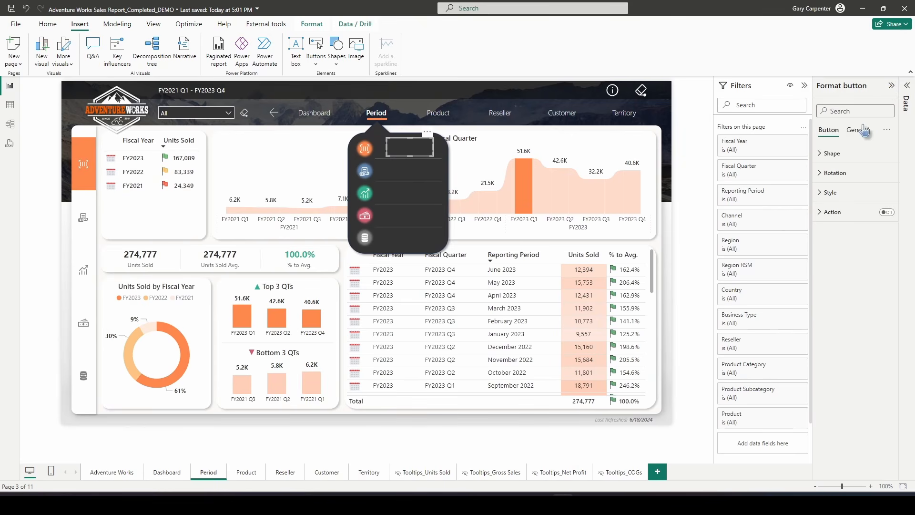
left_click(842, 192)
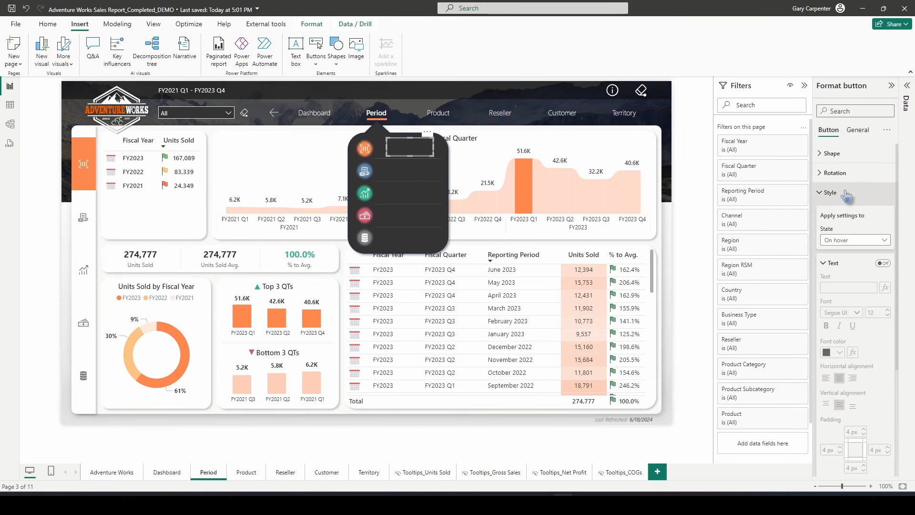
left_click(855, 267)
scroll(860, 398, "down", 1)
left_click(882, 382)
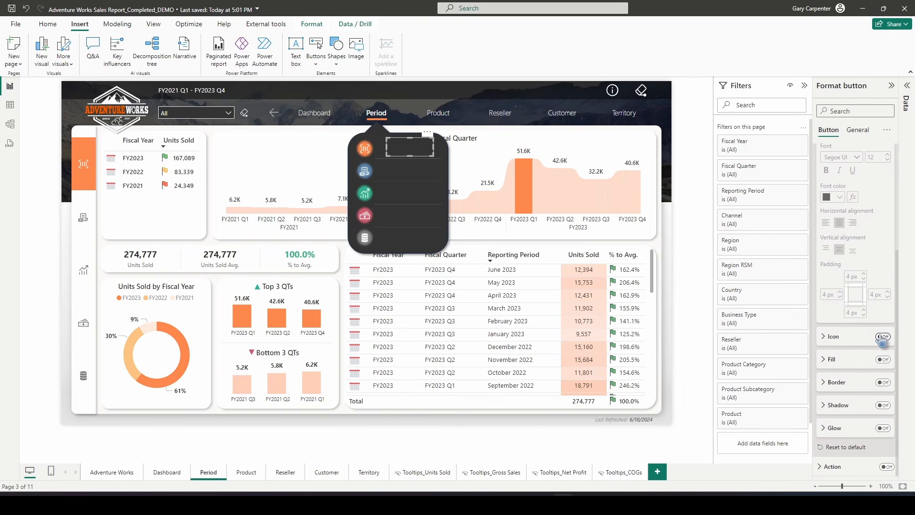
scroll(872, 355, "up", 3)
left_click(854, 240)
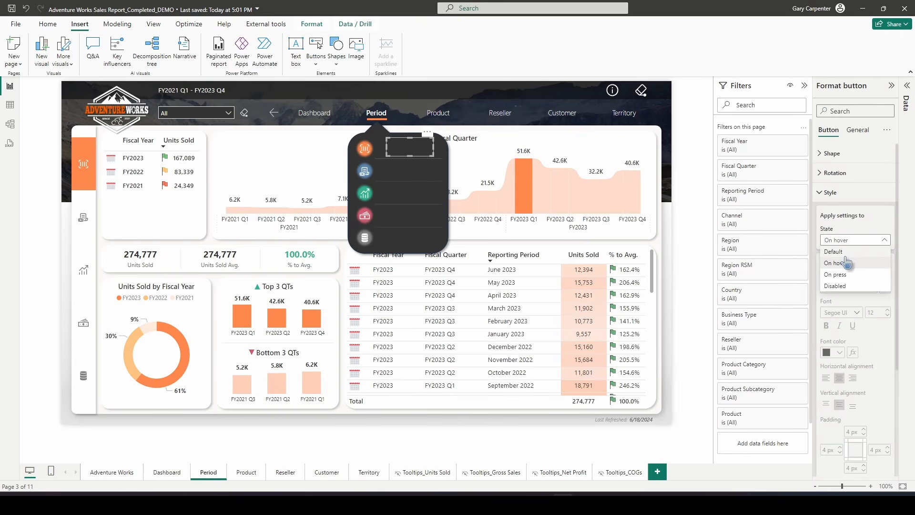
left_click(844, 251)
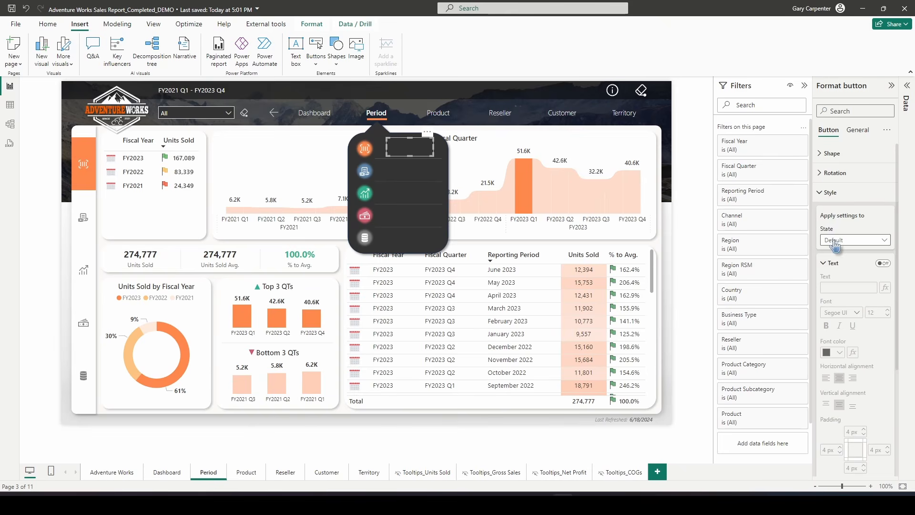
left_click(884, 264)
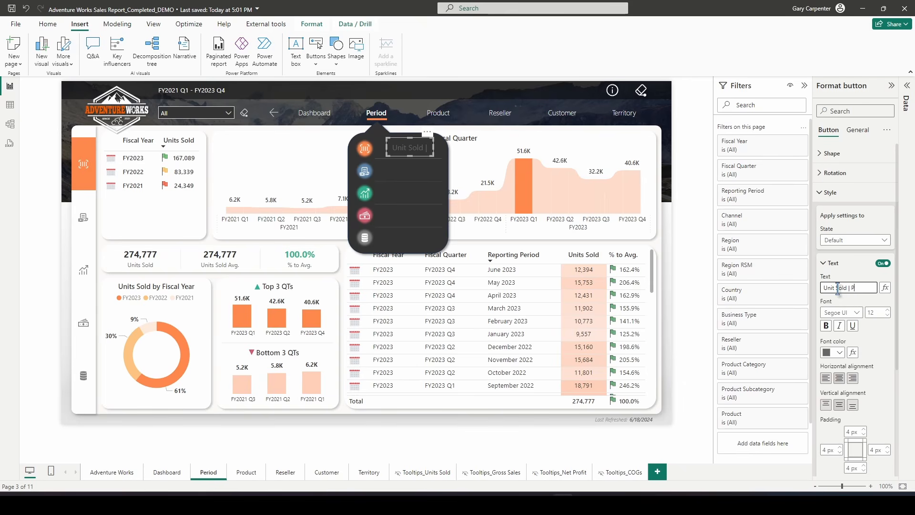
type("iod")
Set the default button text font to Segoe UI and its colour to white
left_click(843, 313)
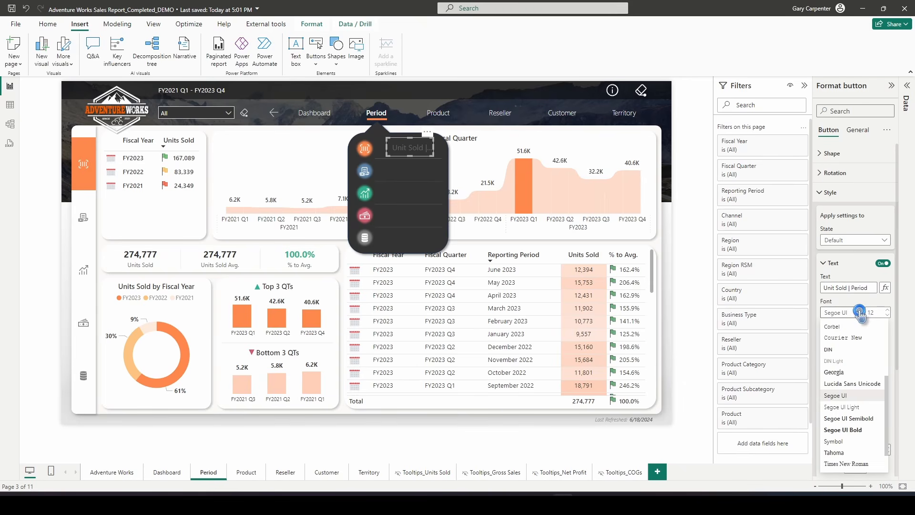
left_click(833, 395)
left_click(840, 353)
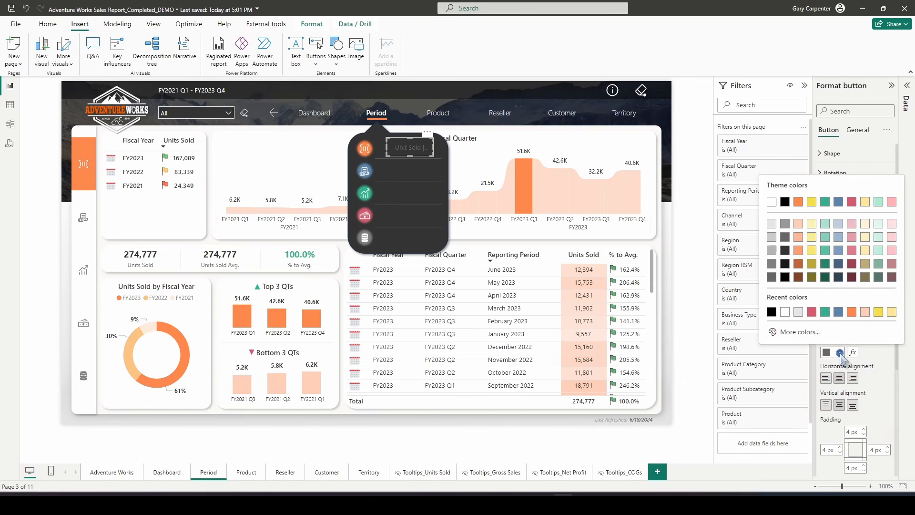
left_click(785, 311)
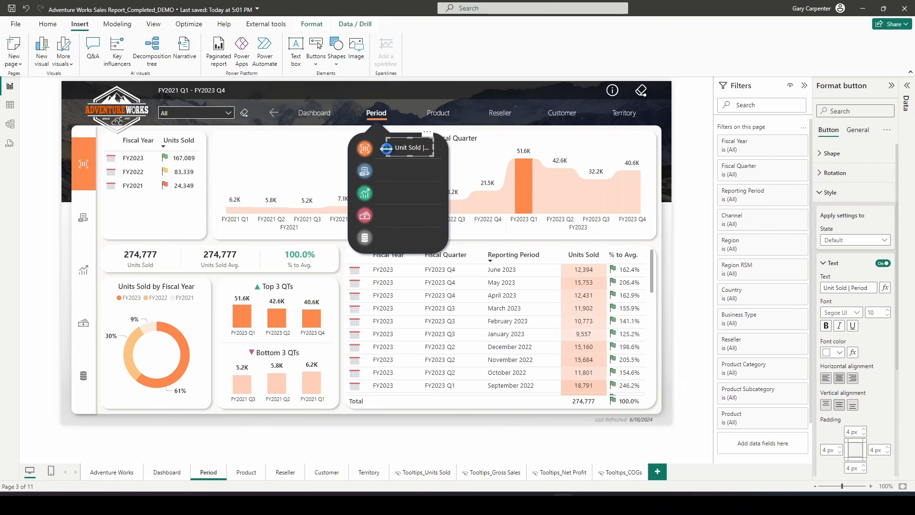
Move the button over the first menu icon and widen it across the row
left_click_drag(386, 149, 344, 153)
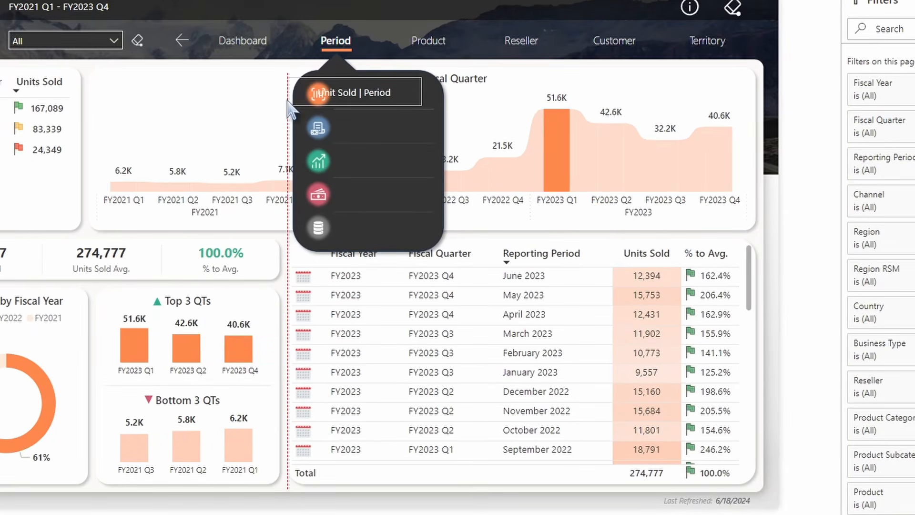
left_click_drag(288, 102, 302, 100)
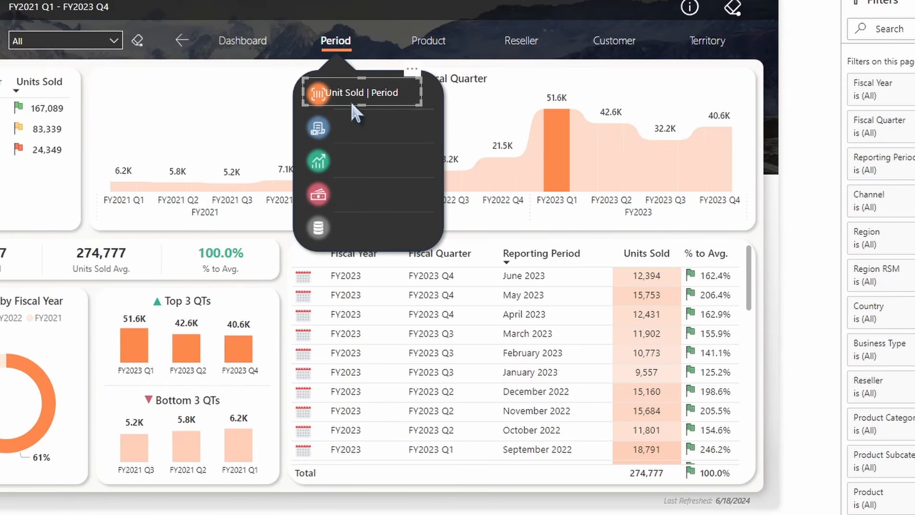
left_click_drag(415, 98, 430, 94)
Left-align the button text and set its left padding to 55 px
scroll(830, 191, "down", 1)
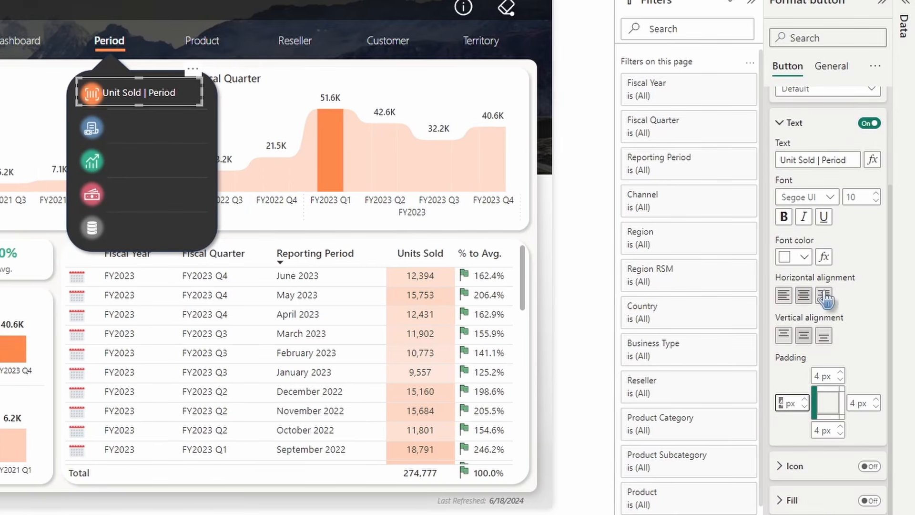
left_click(783, 295)
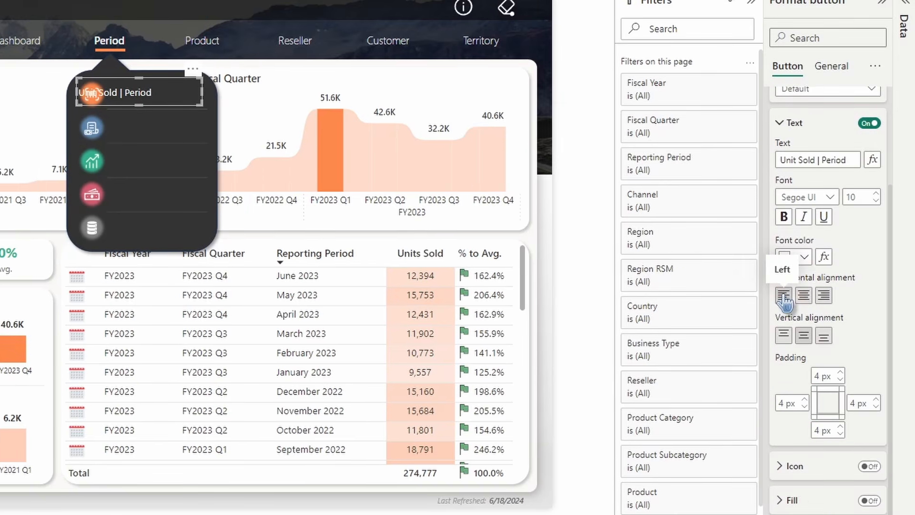
left_click(784, 404)
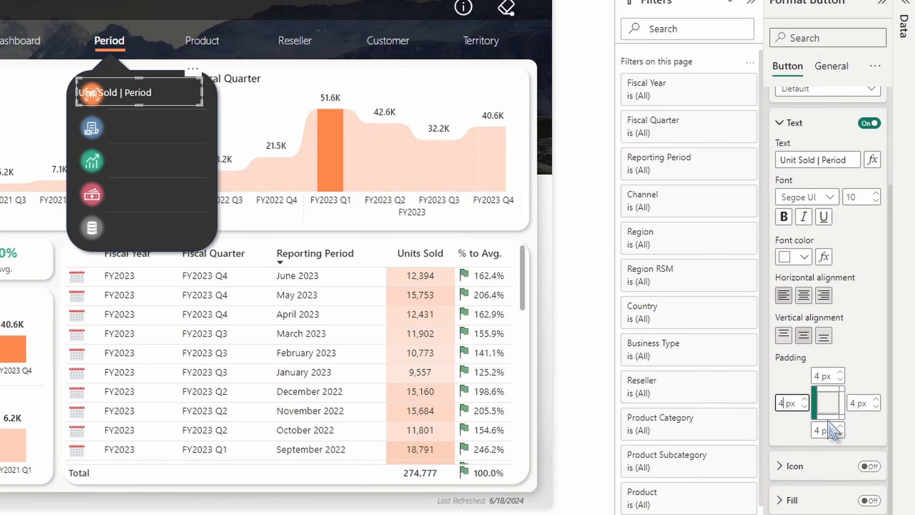
key("BackSpace")
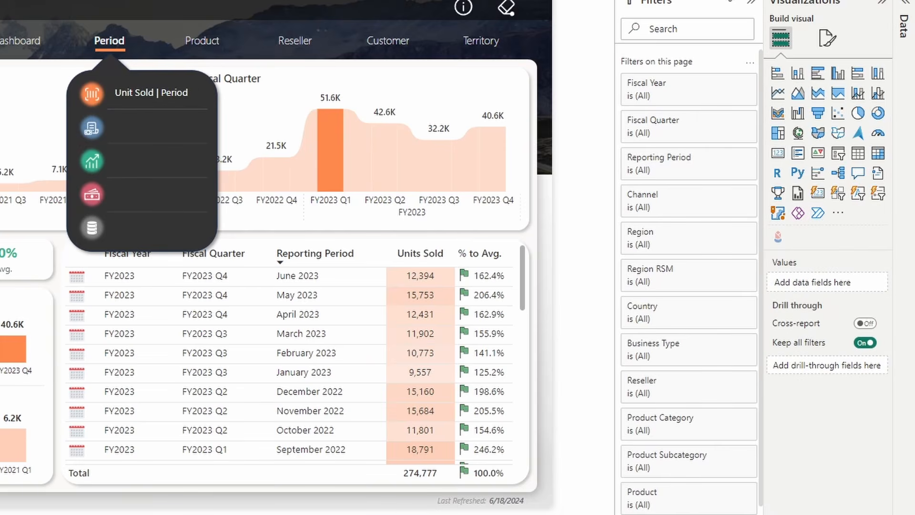
Set the button's On hover text font to Segoe UI Semibold
left_click(165, 98)
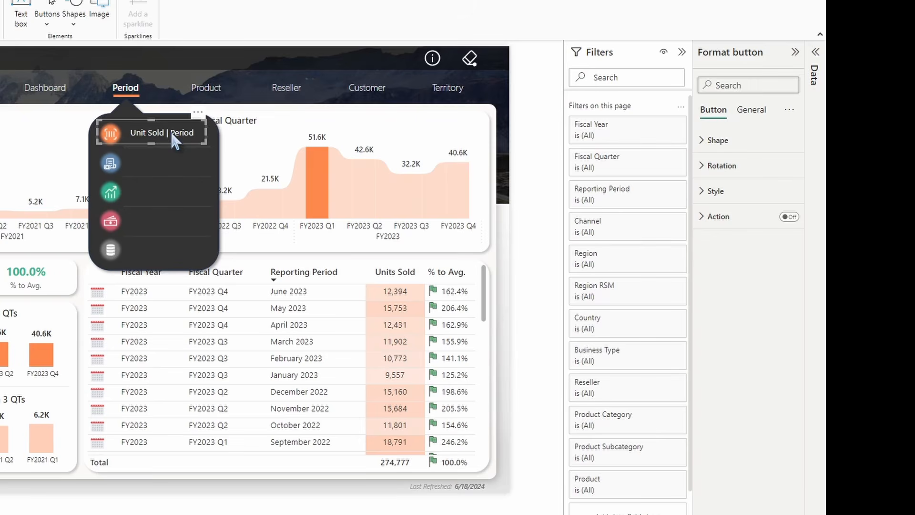
left_click(742, 191)
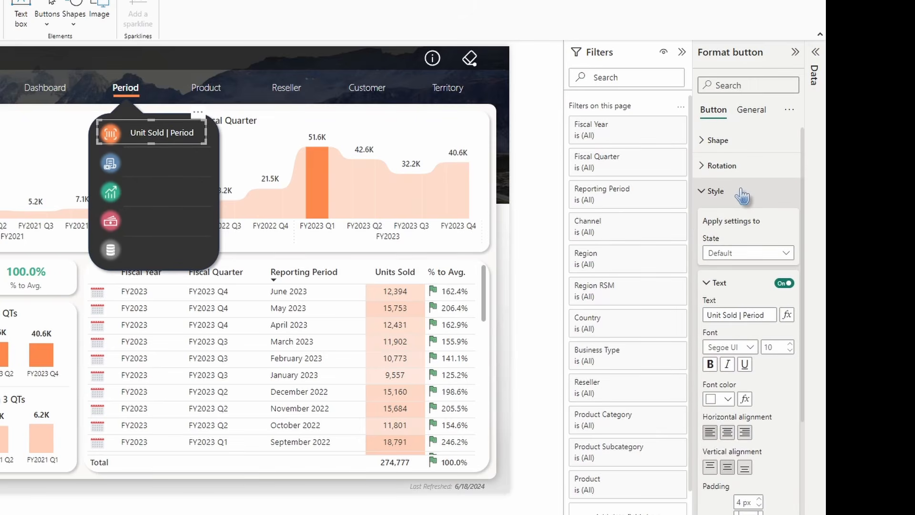
left_click(730, 255)
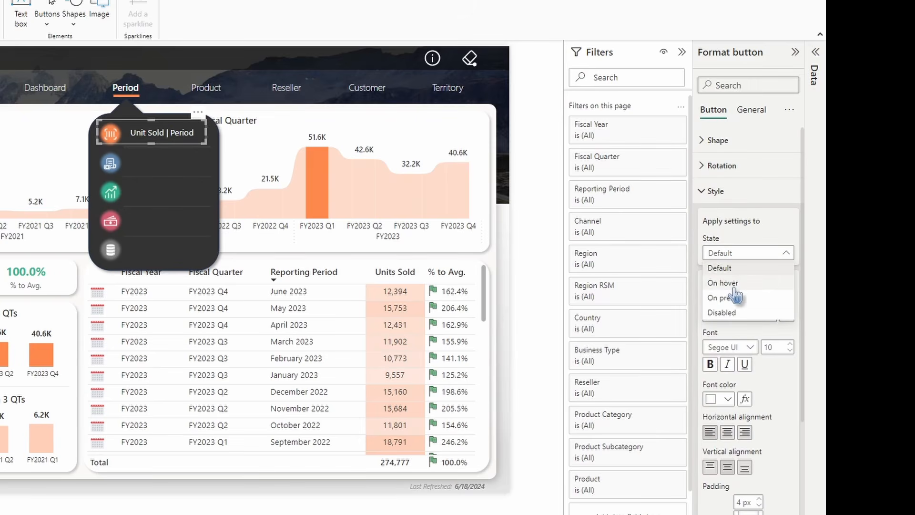
left_click(735, 284)
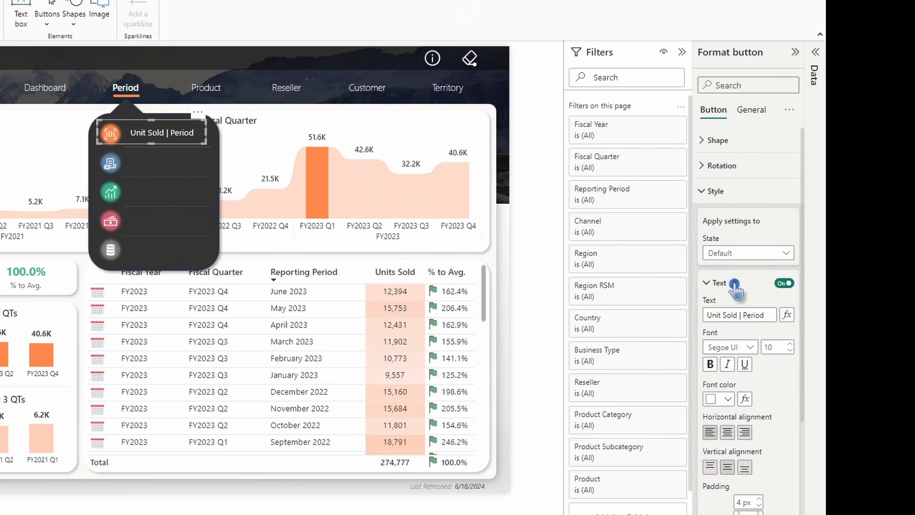
left_click(733, 347)
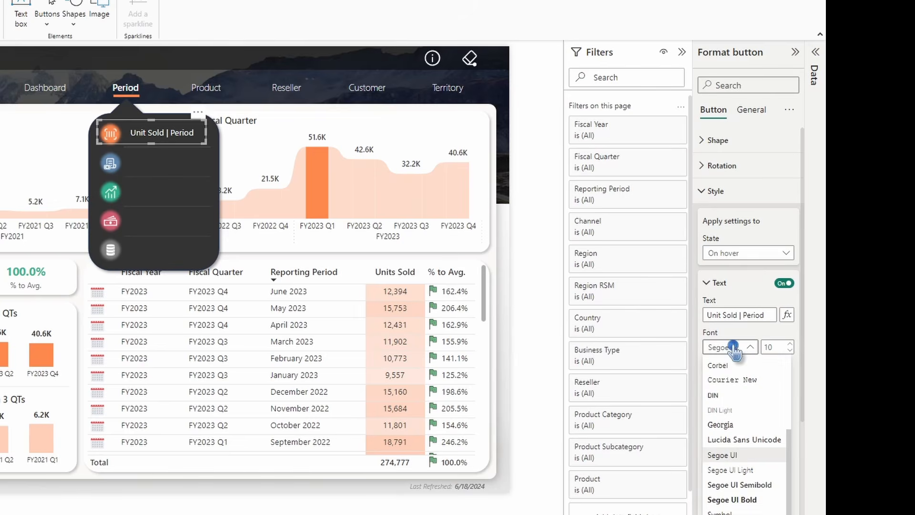
left_click(737, 484)
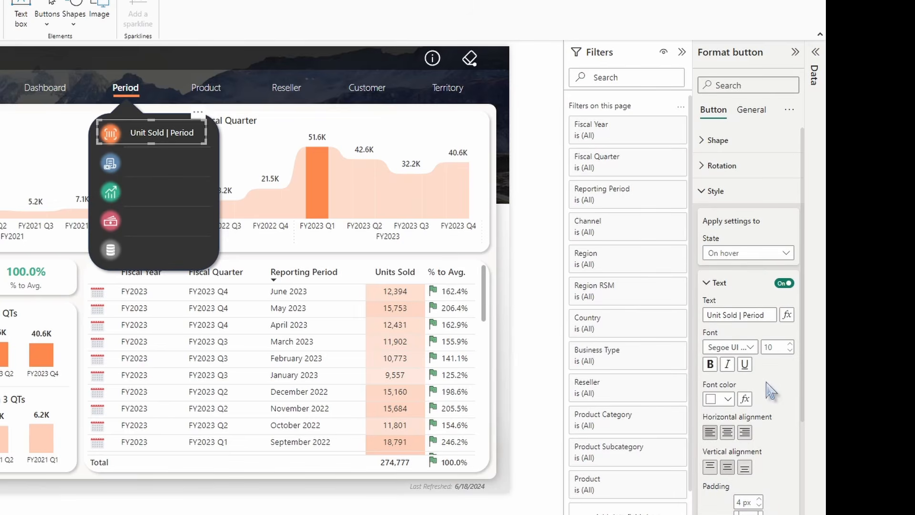
Turn on the On hover fill with an orange colour at 75% transparency
scroll(773, 419, "down", 4)
left_click(782, 409)
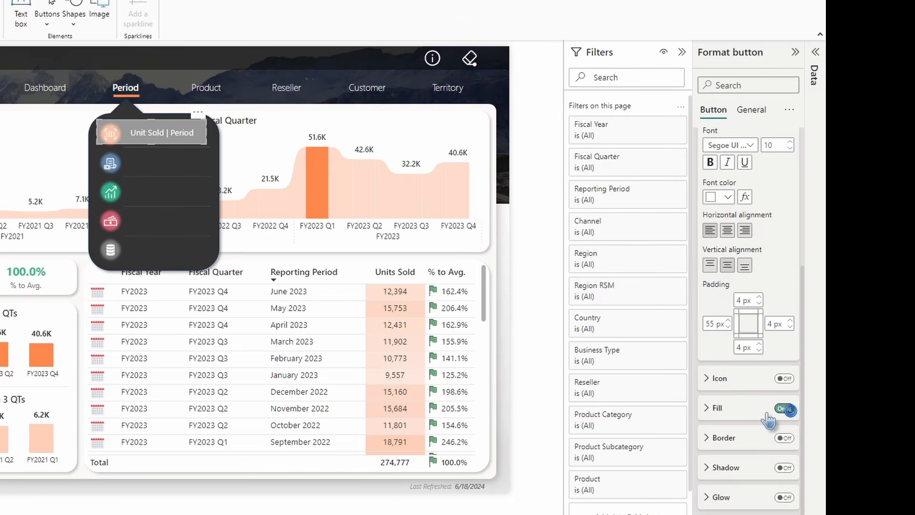
scroll(748, 415, "down", 3)
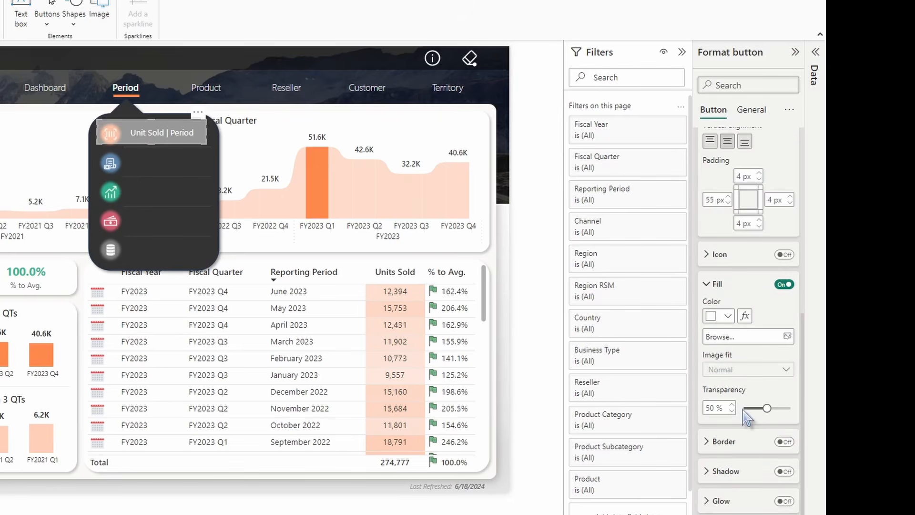
left_click(727, 316)
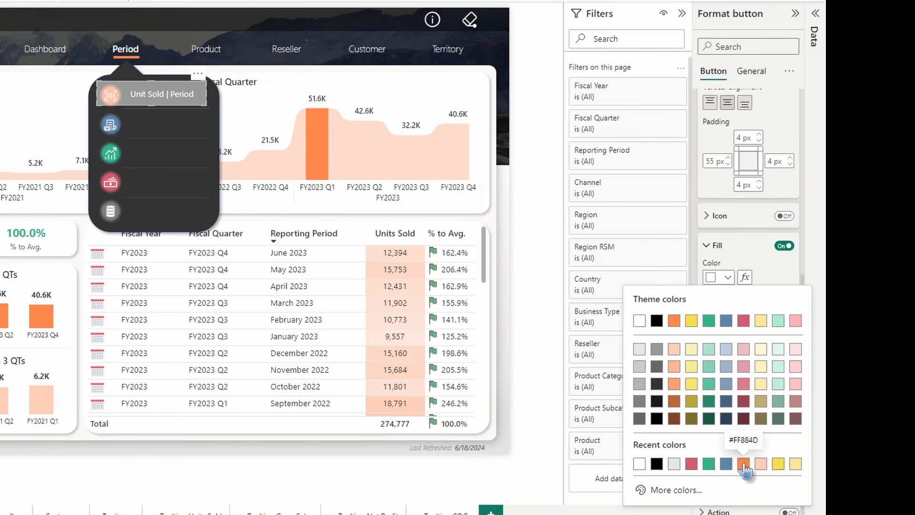
left_click(744, 502)
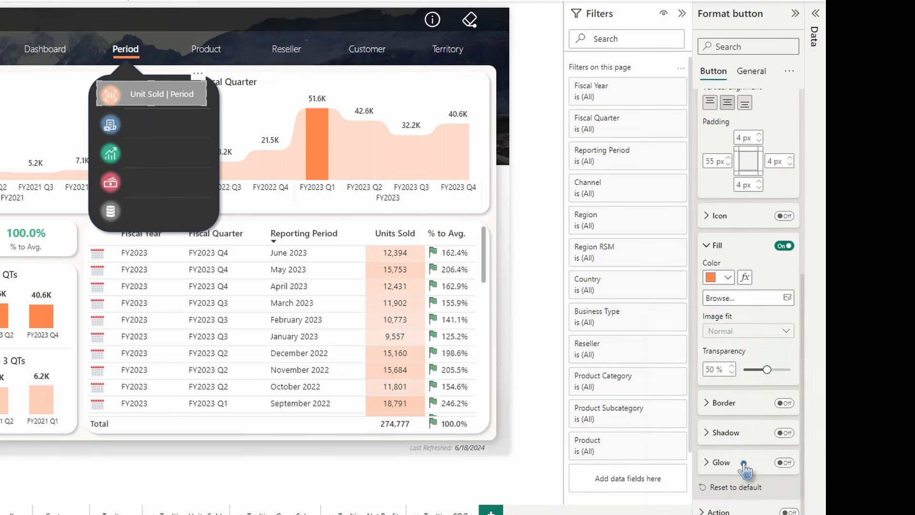
key("Tab")
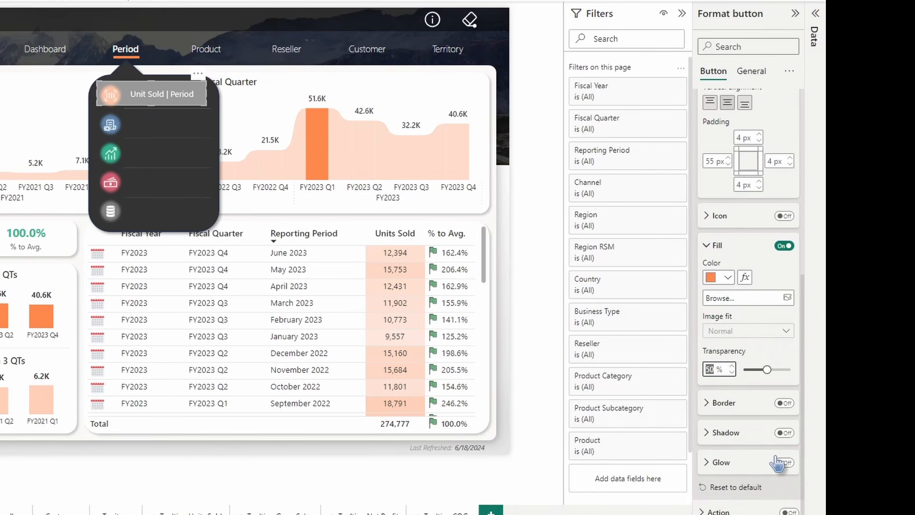
type("75")
Switch the button's style state back to Default and set its fill transparency to 100%
scroll(763, 369, "up", 7)
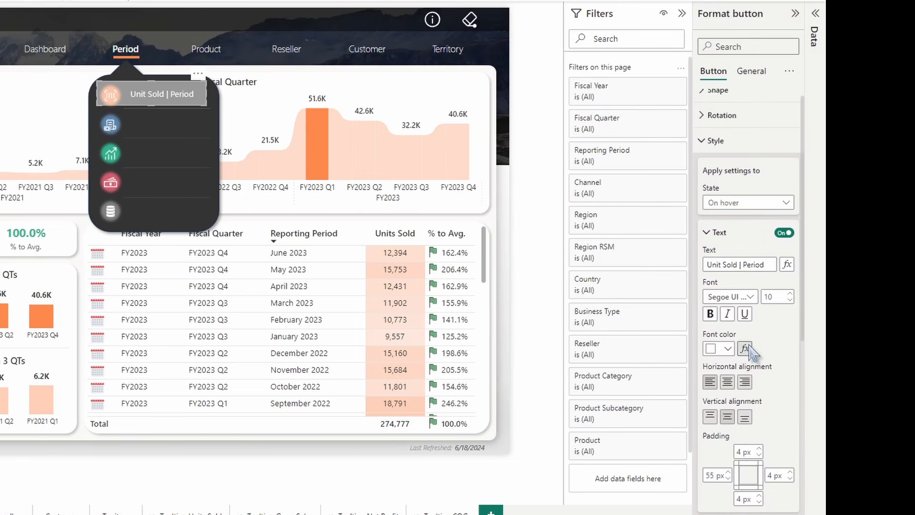
left_click(744, 214)
left_click(738, 228)
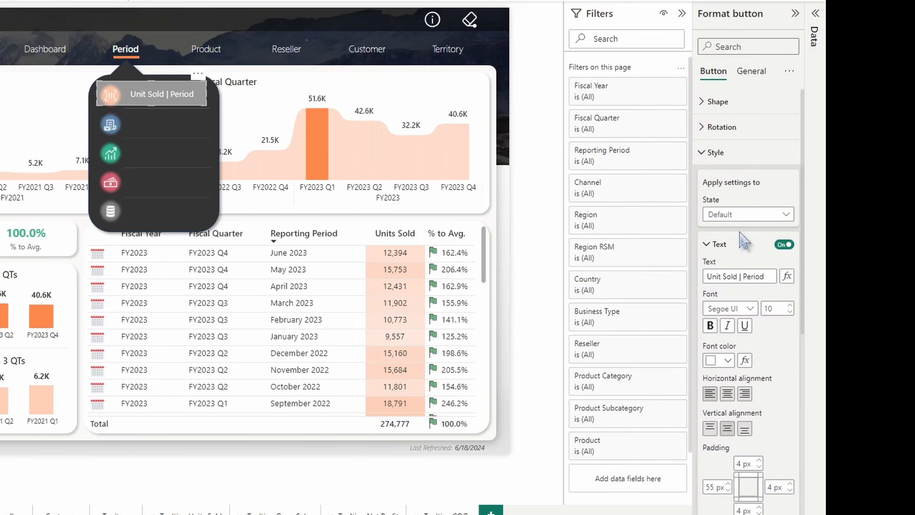
scroll(747, 243, "down", 5)
left_click_drag(767, 448, 790, 448)
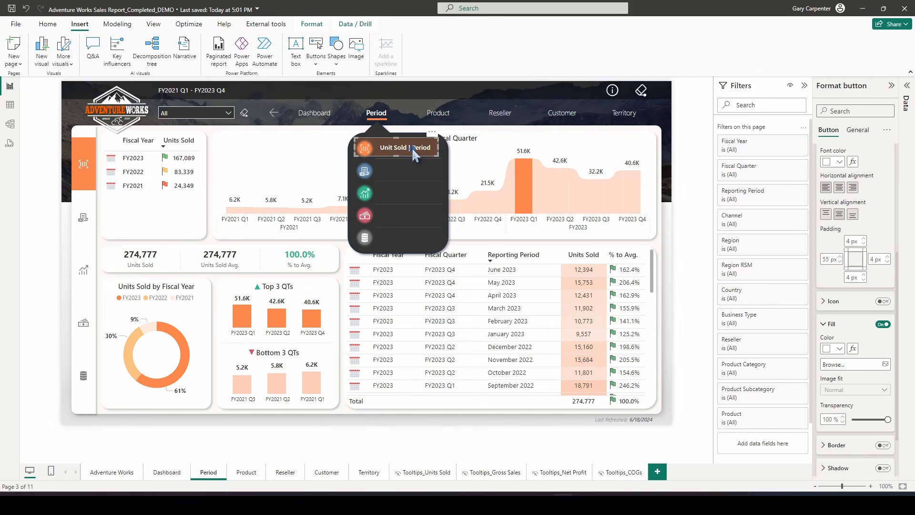
Fine-tune the first menu button's width and left edge so it fits the menu row, then return to 100% zoom
left_click(849, 486)
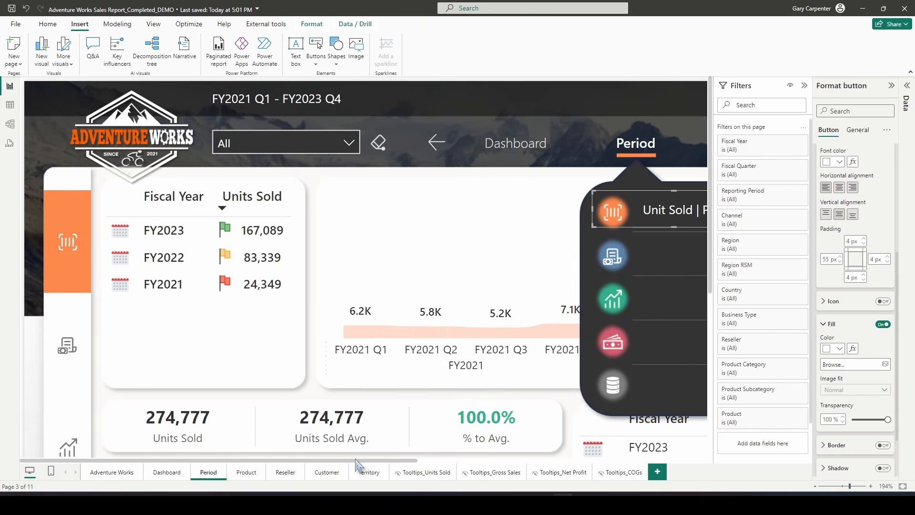
left_click_drag(355, 461, 530, 460)
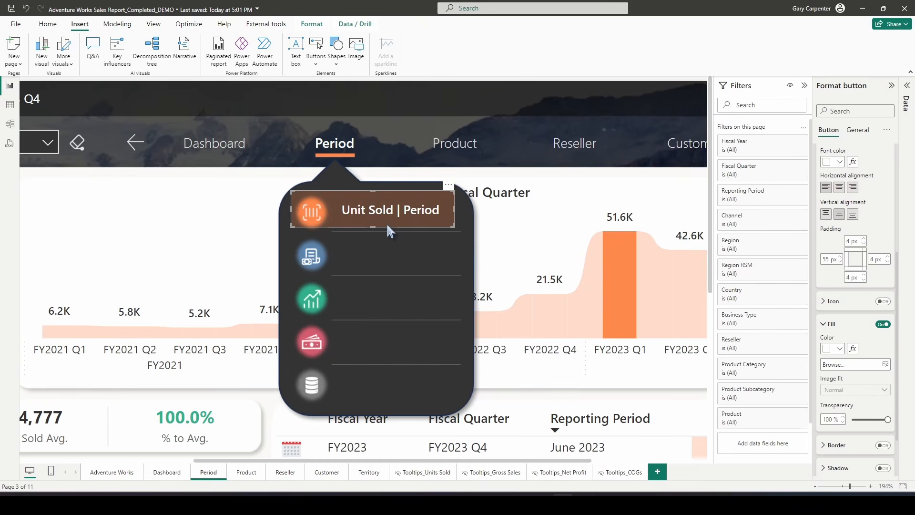
double_click(387, 224)
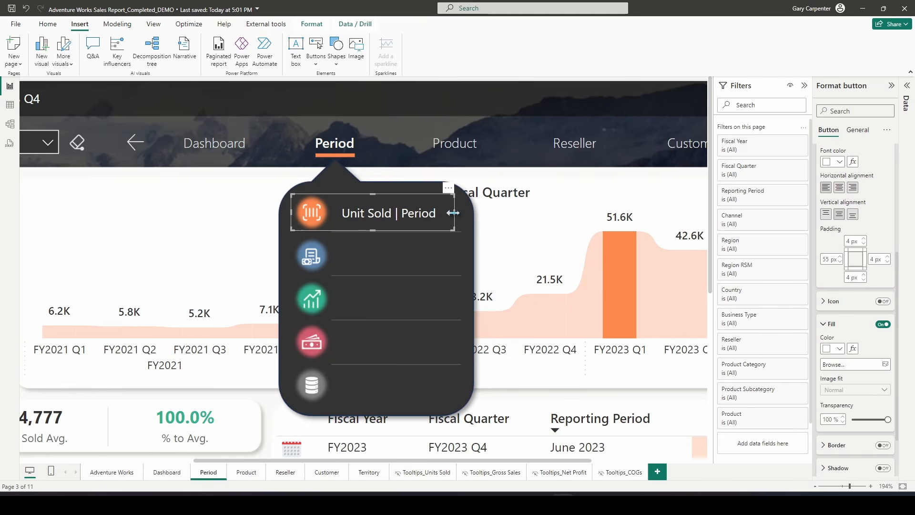
left_click_drag(453, 212, 460, 215)
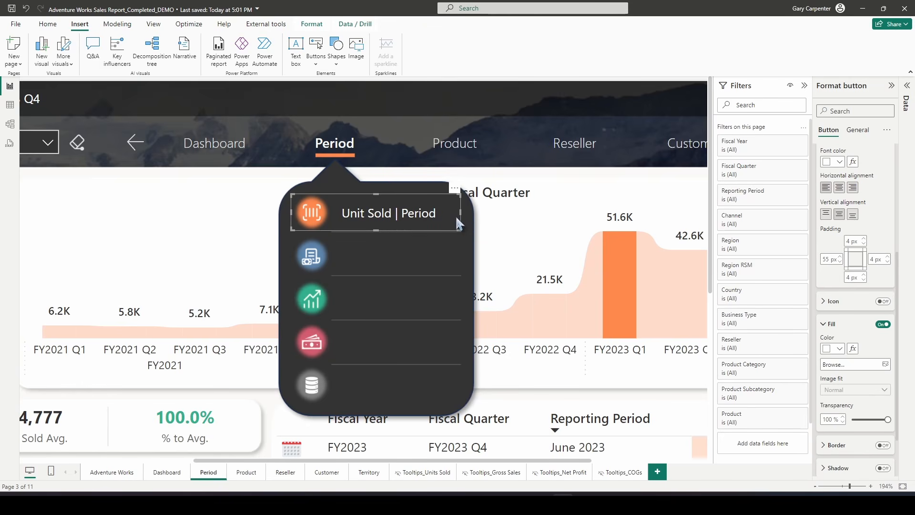
left_click(456, 214)
left_click(461, 215)
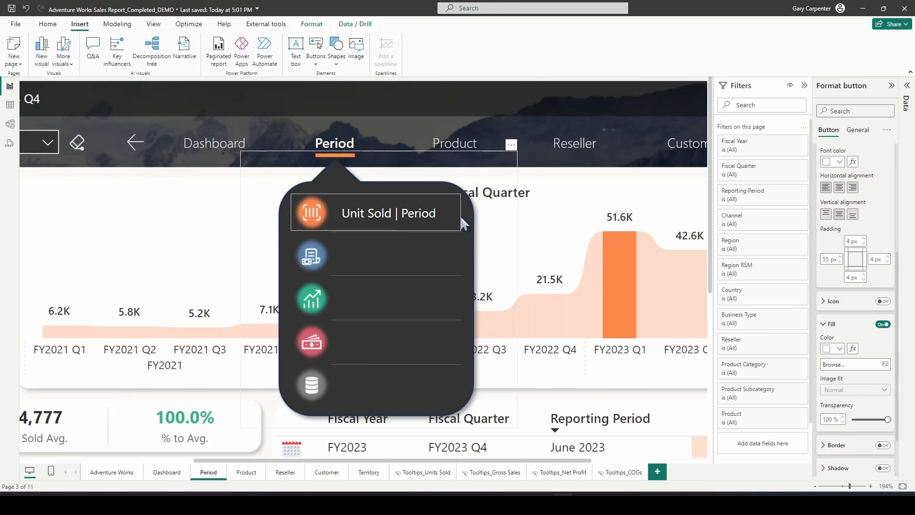
left_click(461, 217)
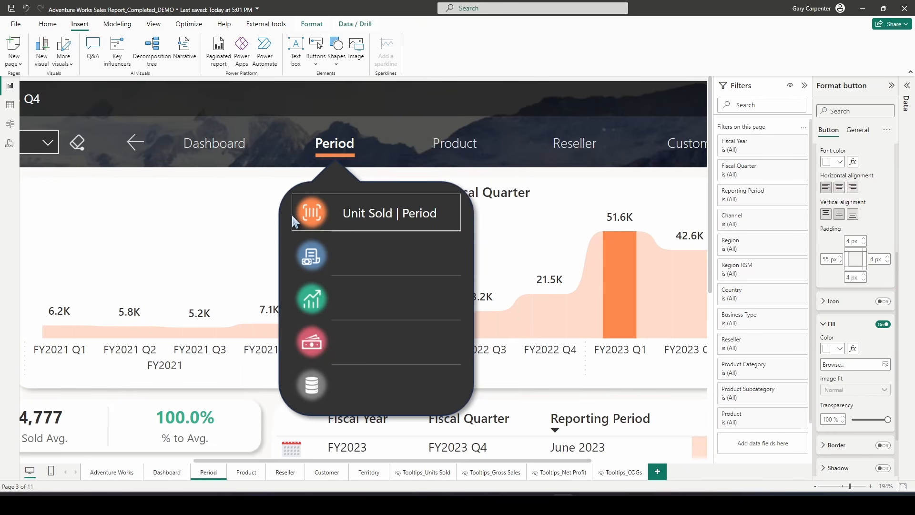
left_click_drag(290, 215, 288, 214)
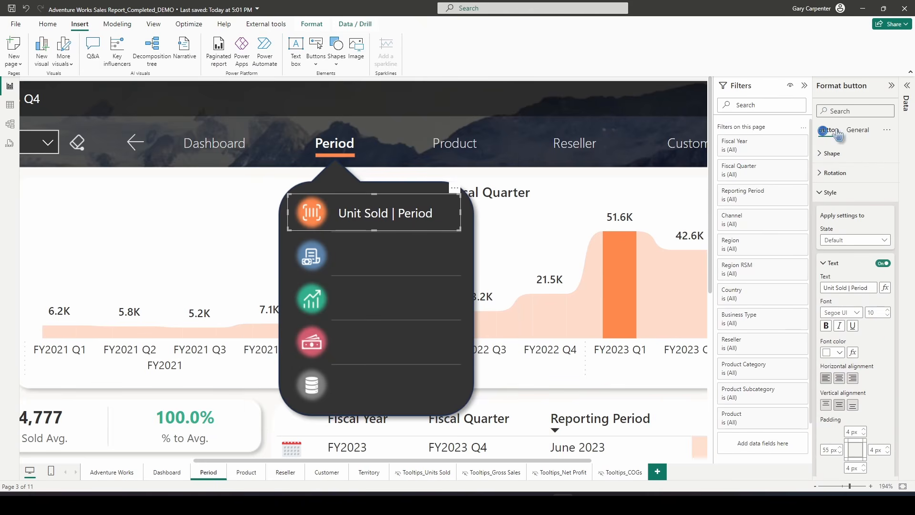
left_click(857, 130)
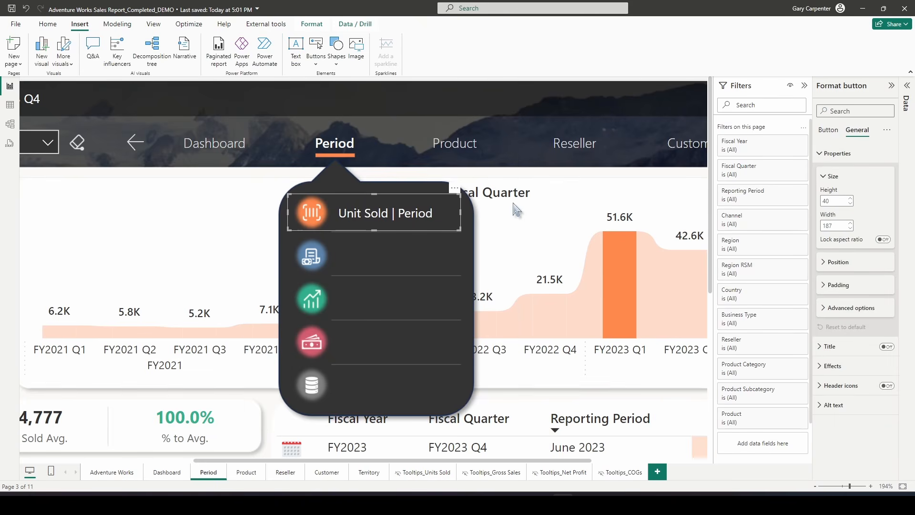
left_click(886, 487)
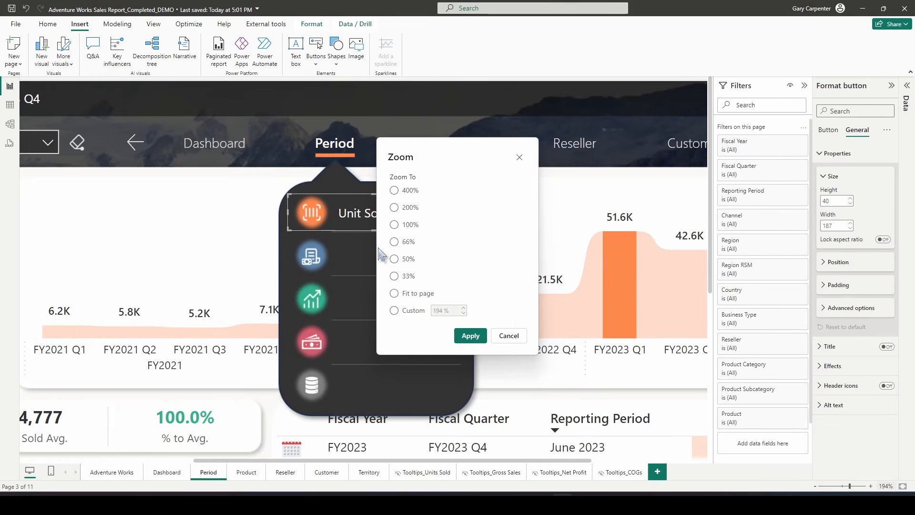
left_click(394, 225)
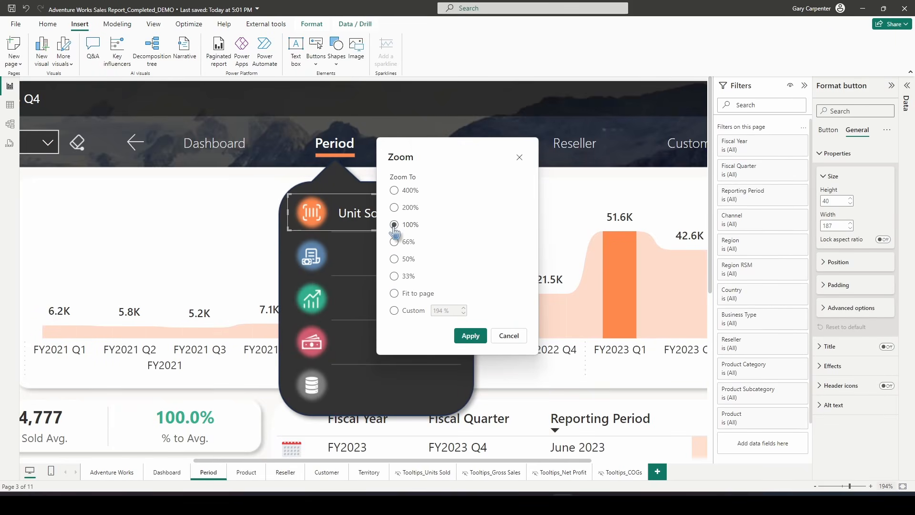
left_click(470, 336)
left_click(437, 443)
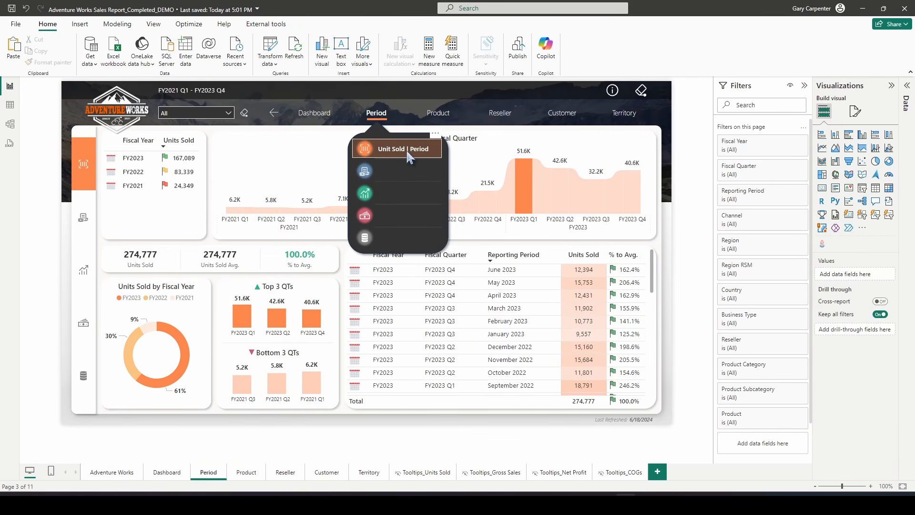
Duplicate the button onto the fifth menu row and left-align the copy with the first button
left_click(405, 147)
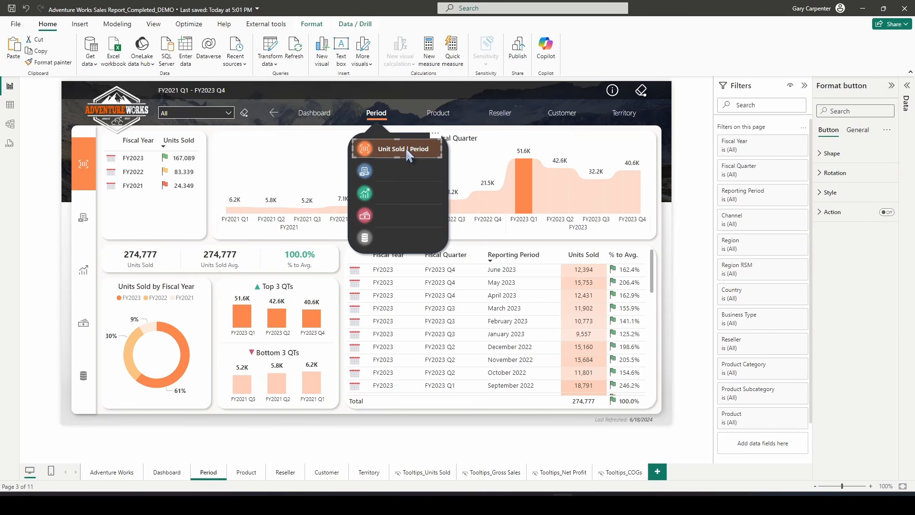
left_click_drag(406, 148, 407, 246)
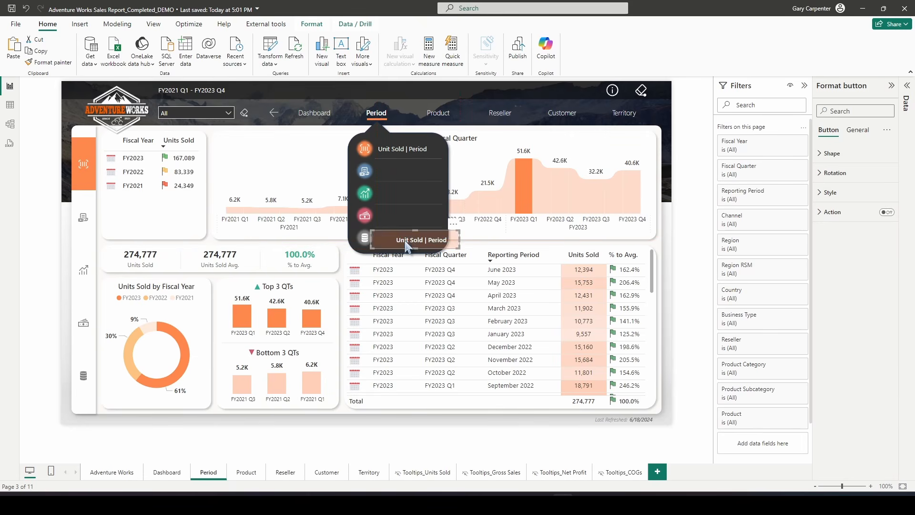
left_click(403, 153, "ctrl")
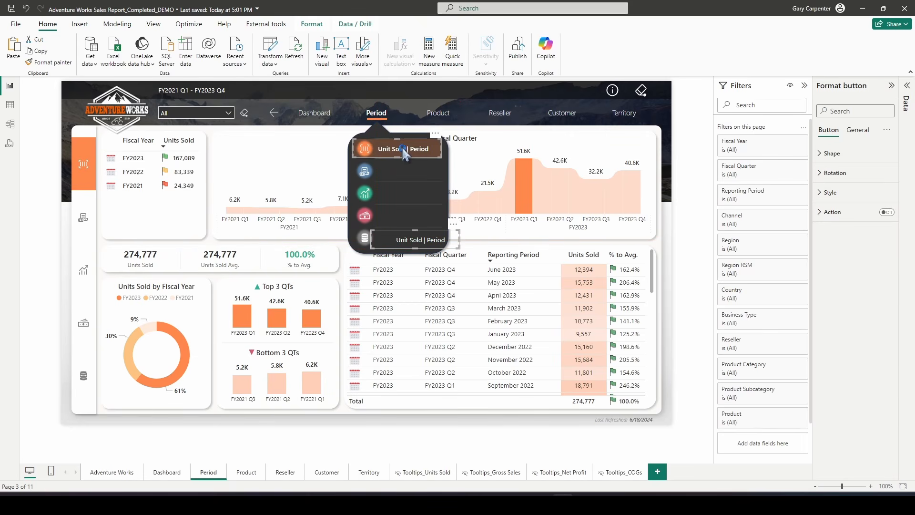
left_click(312, 23)
left_click(208, 64)
left_click(227, 78)
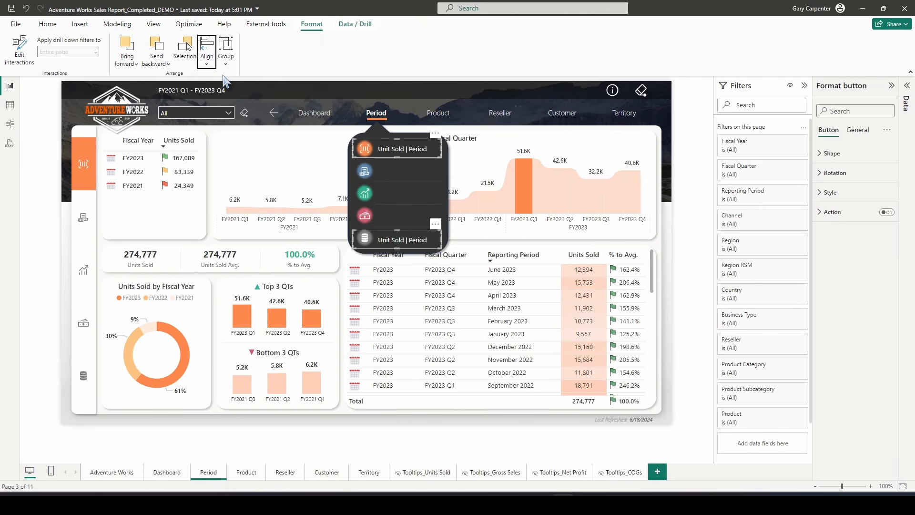
Create three more copies of the button inside the menu, select them with the others, and distribute them vertically
left_click(427, 447)
left_click(419, 240)
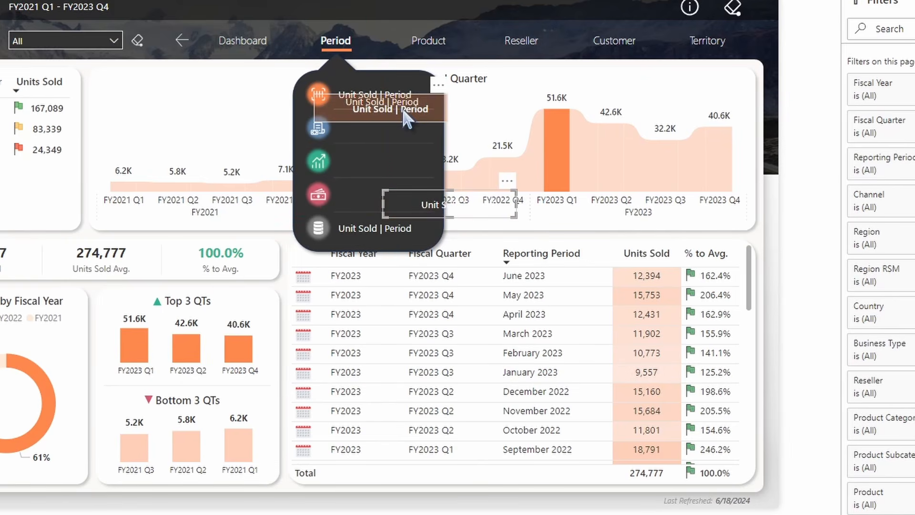
left_click_drag(403, 109, 422, 125)
left_click(368, 227, "ctrl")
left_click(448, 203, "ctrl")
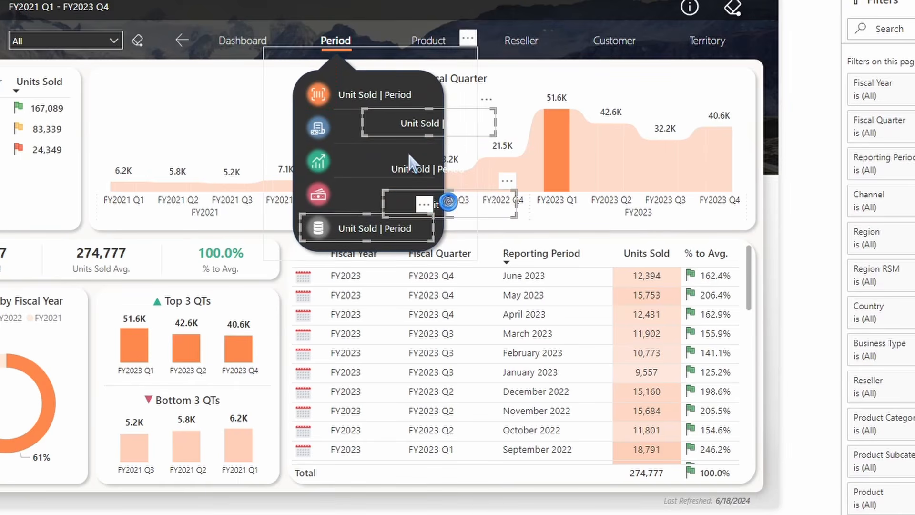
left_click(408, 167, "ctrl")
left_click(411, 124, "ctrl")
left_click(358, 96, "ctrl")
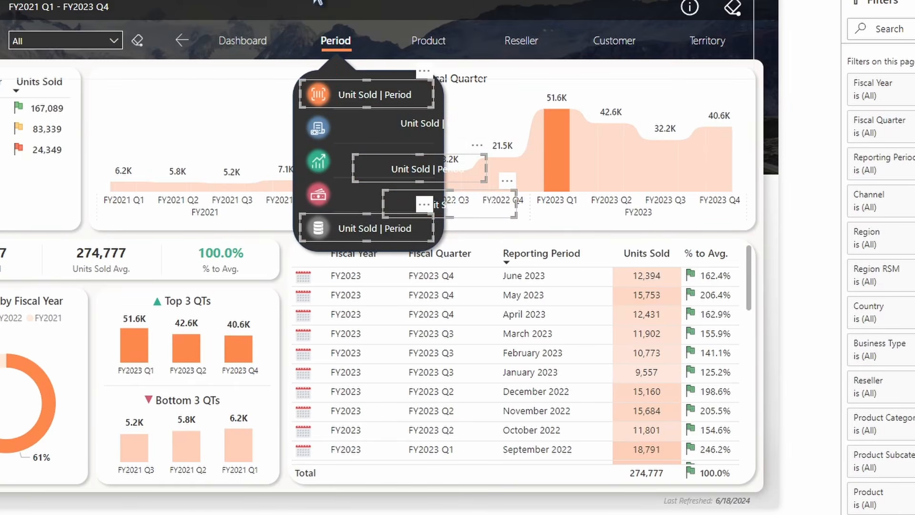
left_click(91, 1)
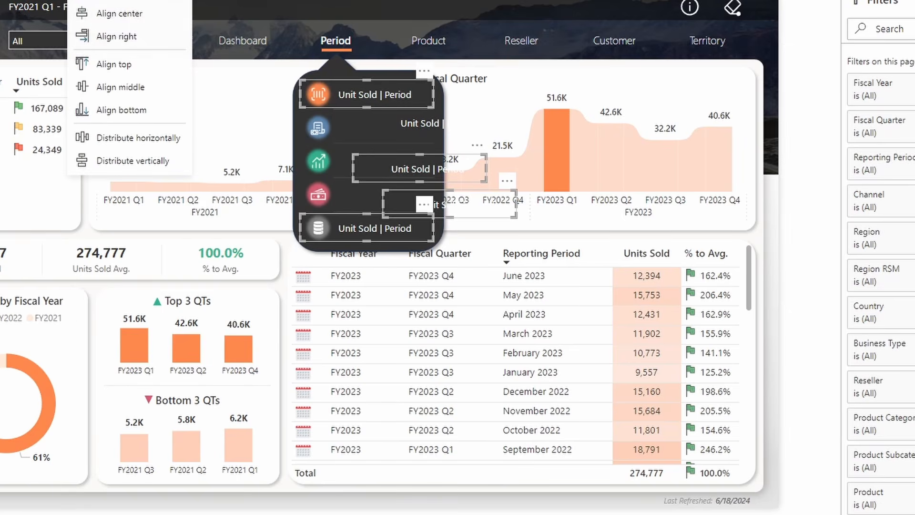
left_click(103, 1)
left_click(90, 1)
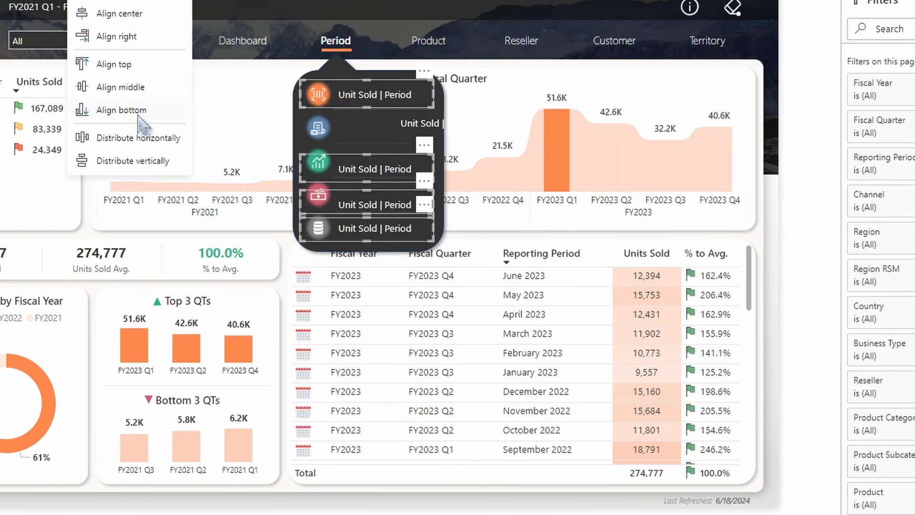
left_click(146, 158)
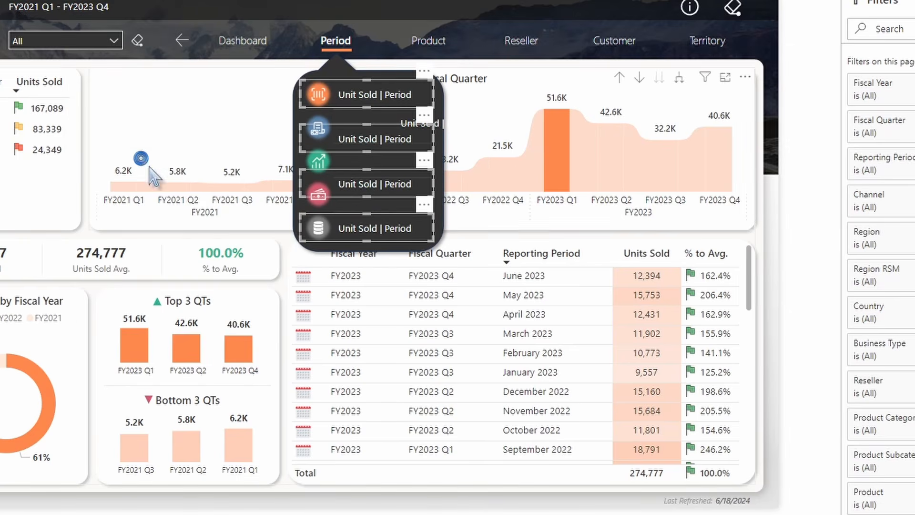
Move the stray copy into the menu, then center-align and distribute all five buttons vertically
left_click(457, 125)
left_click(370, 92, "ctrl")
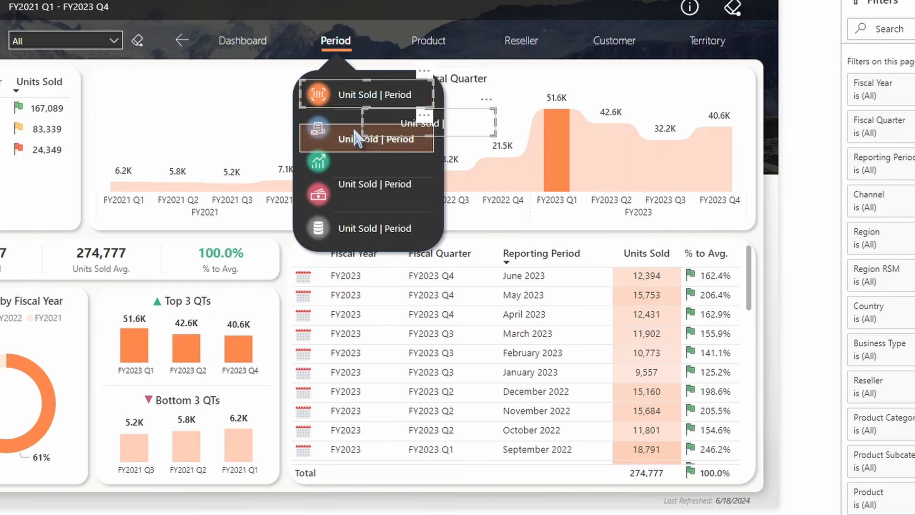
left_click(346, 133, "ctrl")
left_click(363, 184, "ctrl")
left_click(363, 228, "ctrl")
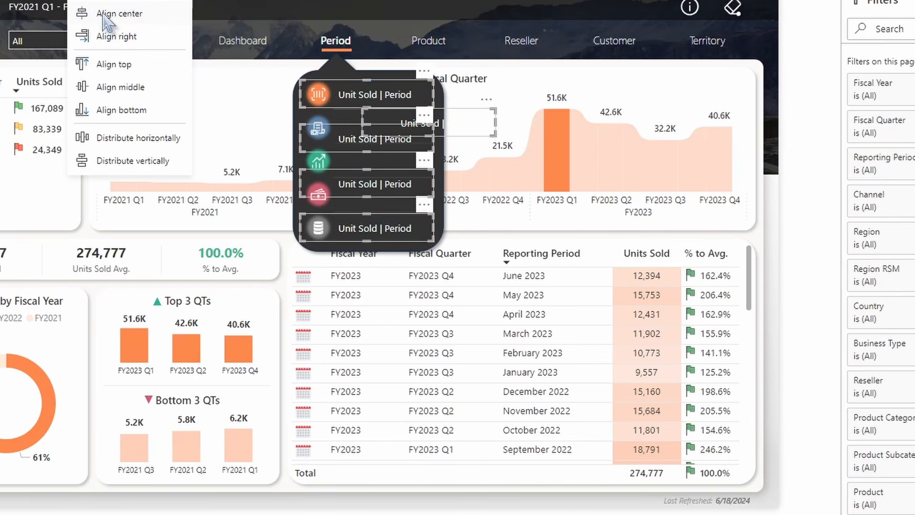
left_click(109, 13)
left_click(108, 1)
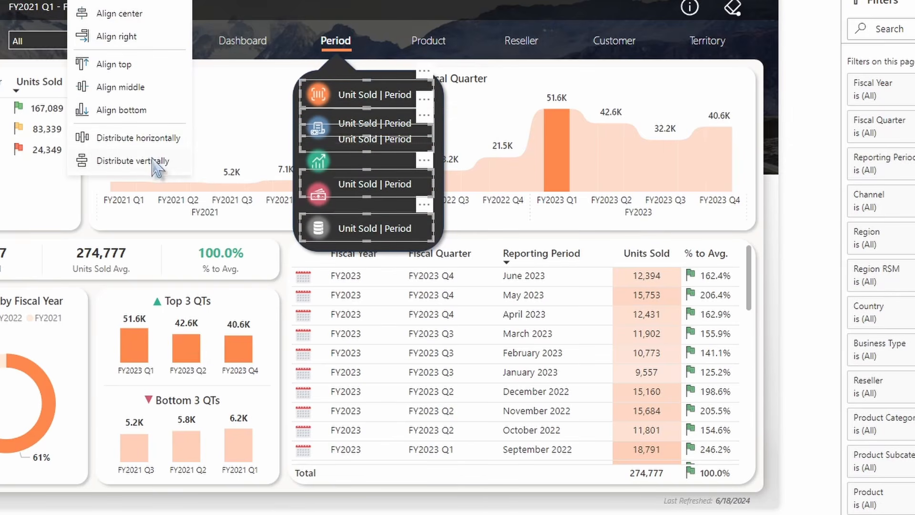
left_click(164, 159)
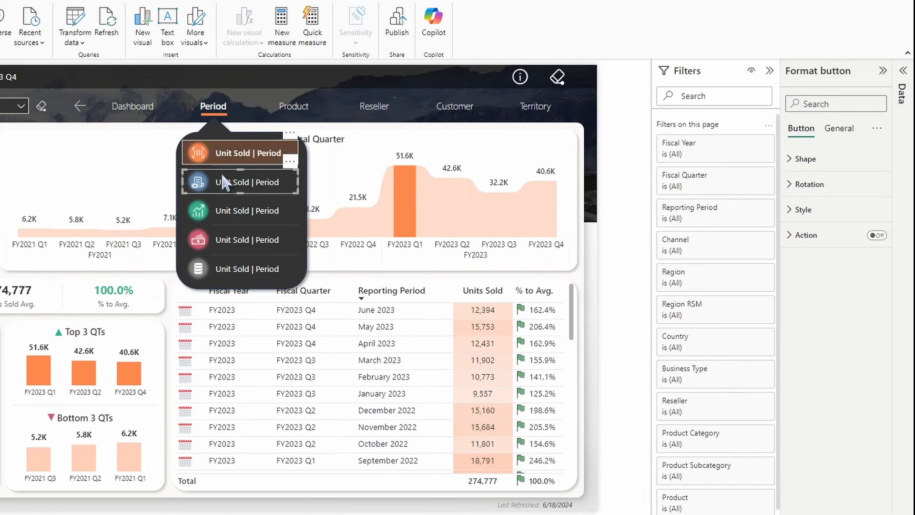
Rename the second and third buttons' text to Gross Sales | Period and Net Profit | Period
left_click(355, 128)
left_click(803, 210)
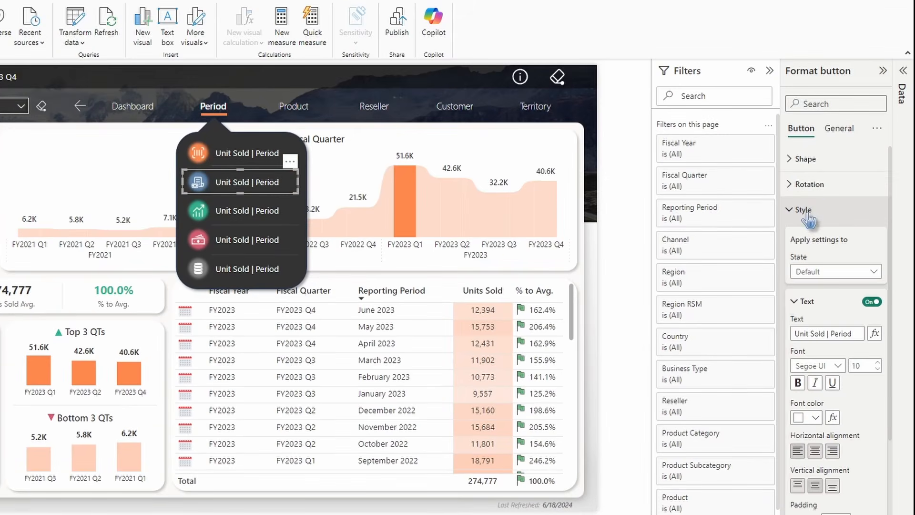
left_click(828, 334)
key("shift+Home")
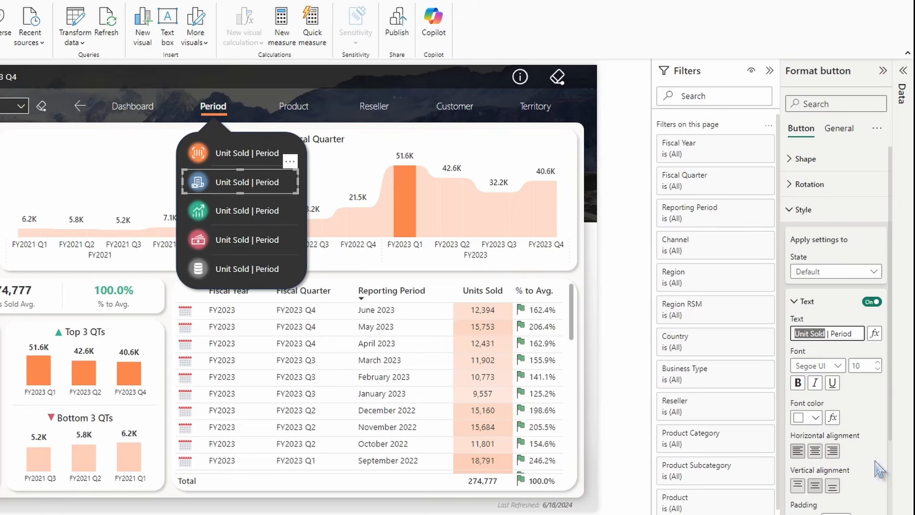
type("Gross")
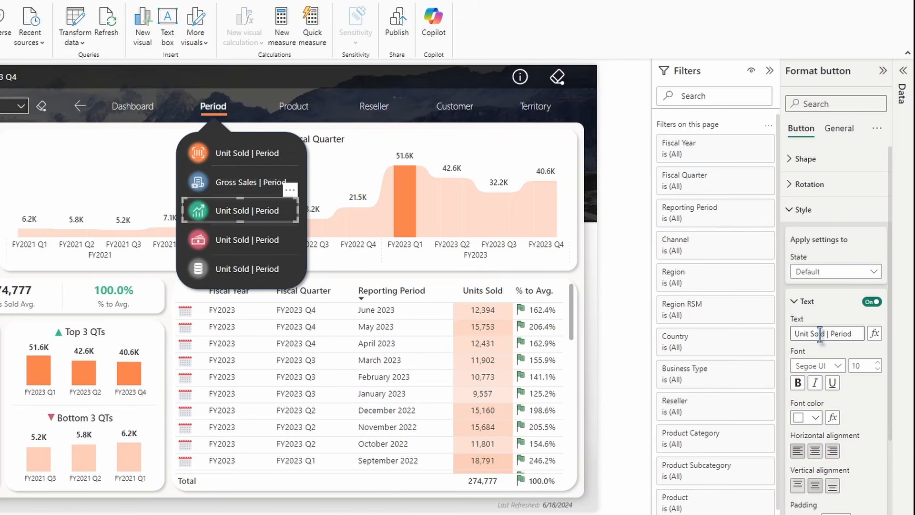
left_click_drag(826, 334, 758, 334)
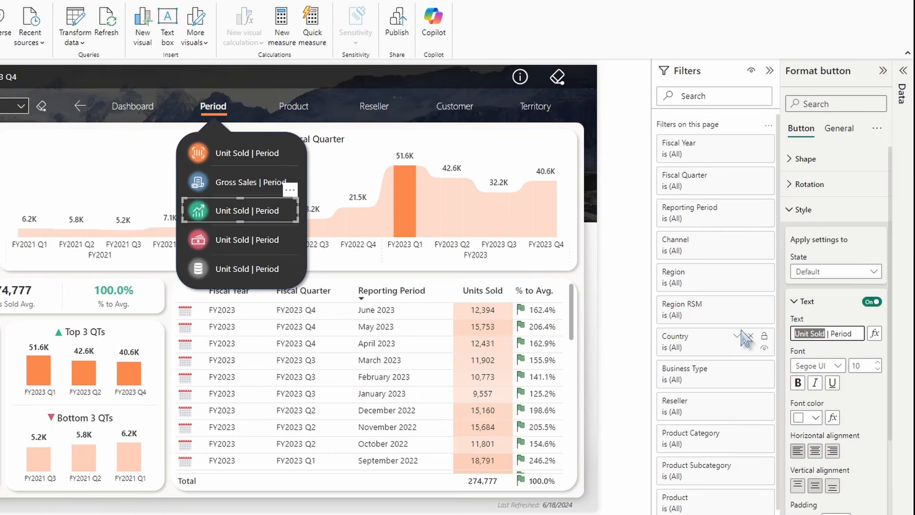
left_click(246, 236)
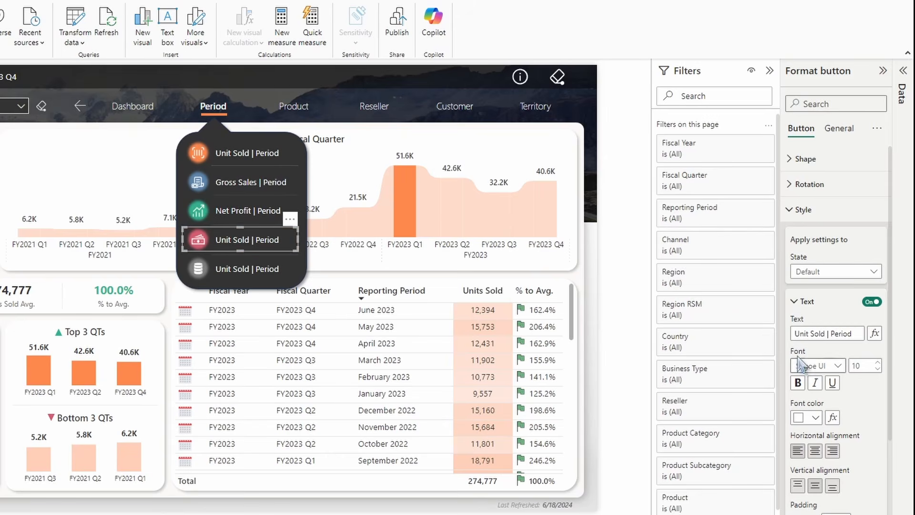
Rename the fourth button's text to COGs | Period
left_click(821, 332)
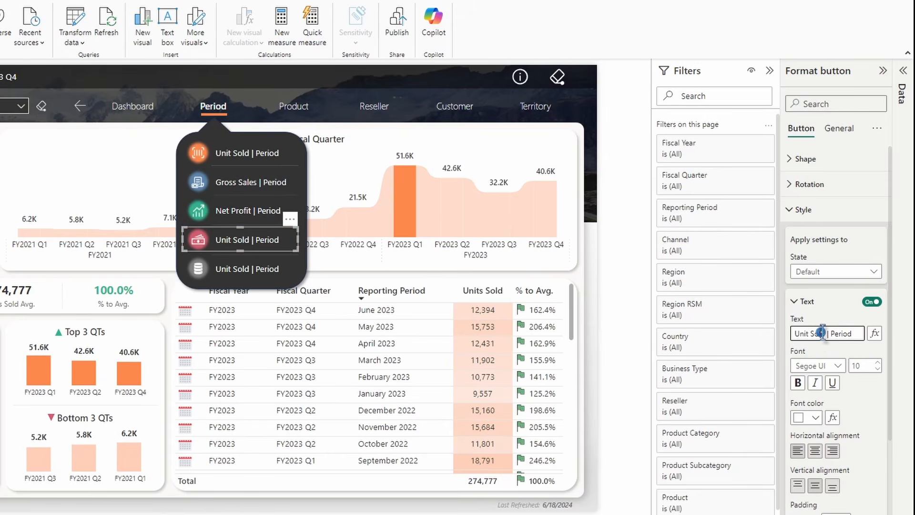
left_click_drag(826, 333, 792, 334)
type("COGs")
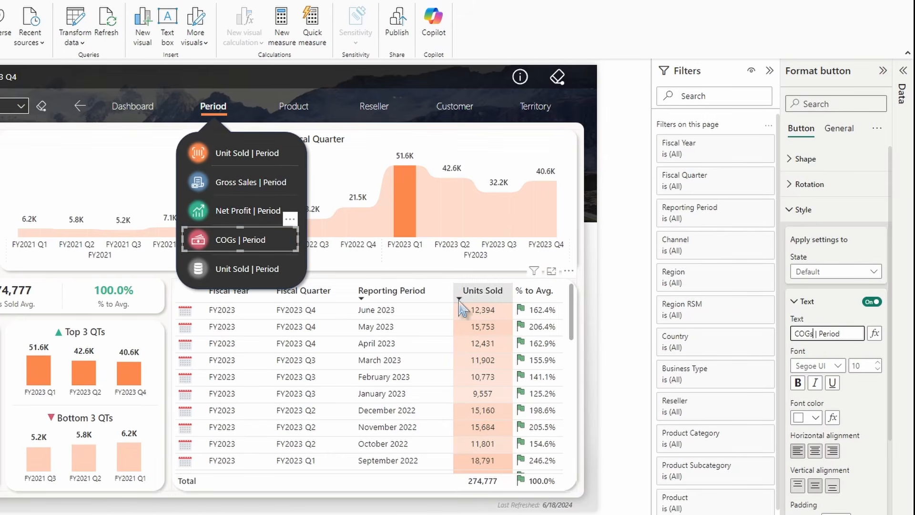
left_click(258, 267)
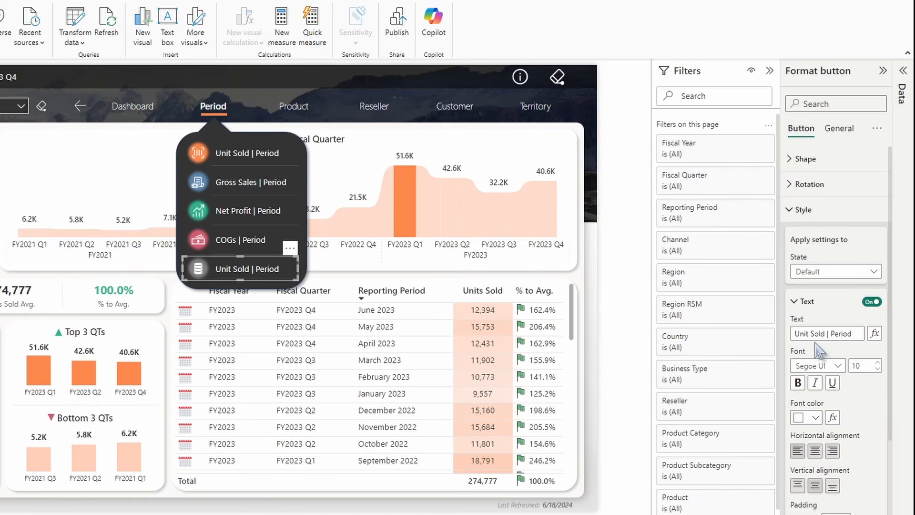
Rename the fifth button's text to Data Table | Period
left_click_drag(824, 333, 792, 333)
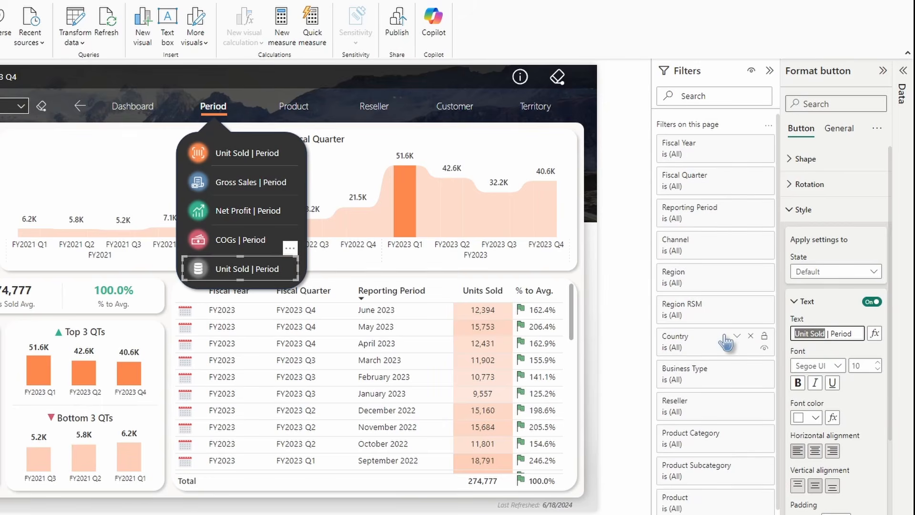
type("Data Table")
Set the Gross Sales button's on-hover fill color to blue
left_click(224, 184)
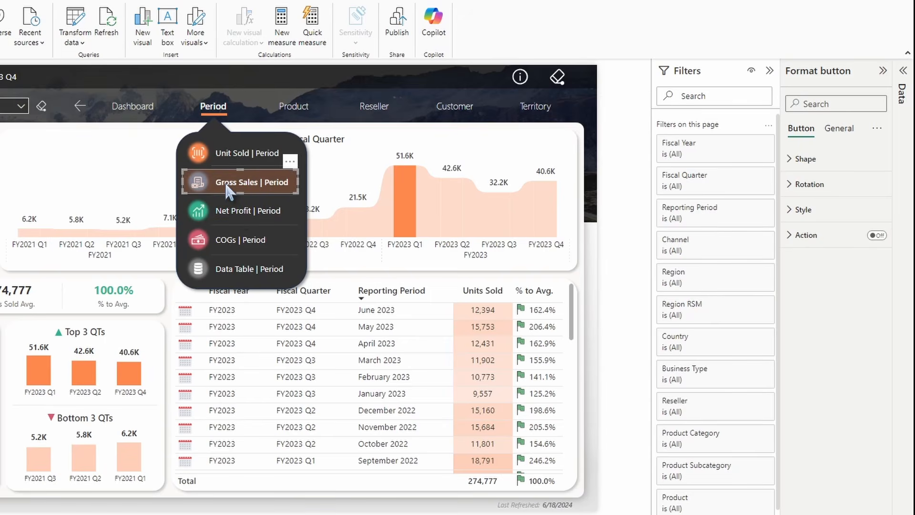
left_click(803, 209)
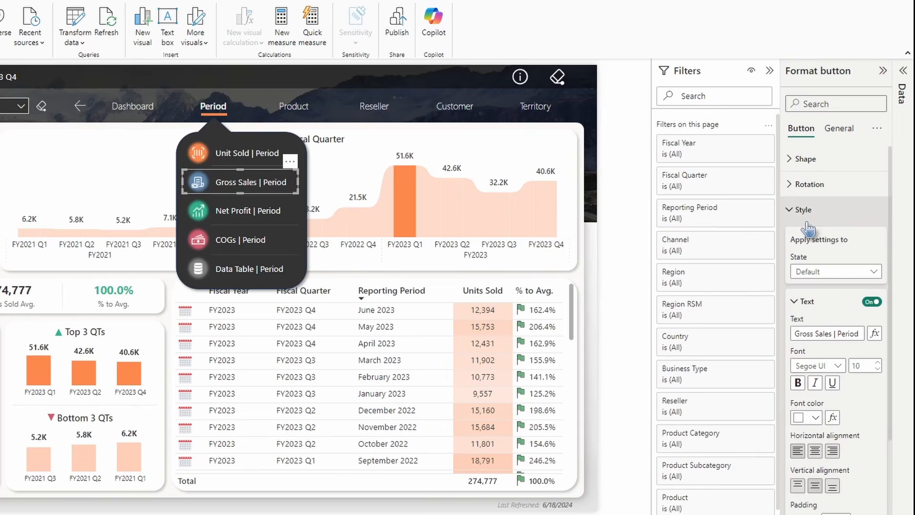
left_click(824, 271)
left_click(817, 299)
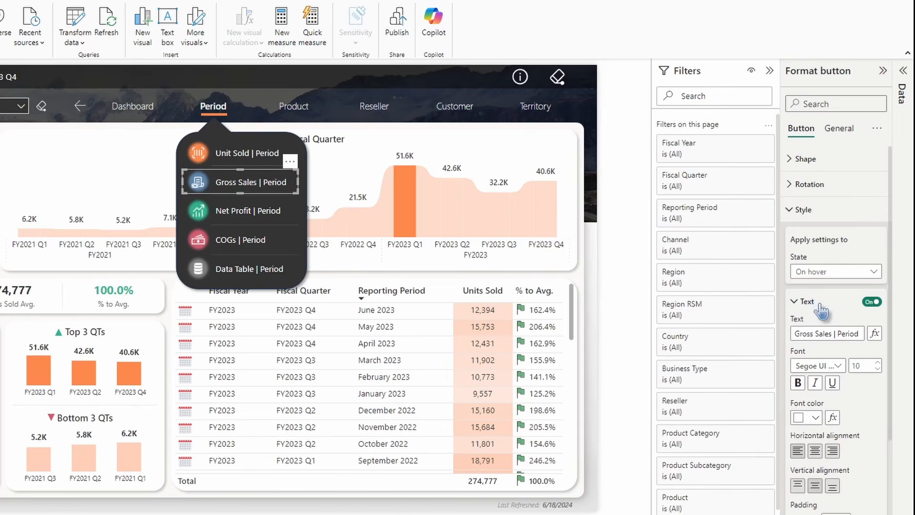
scroll(823, 315, "down", 4)
left_click(815, 426)
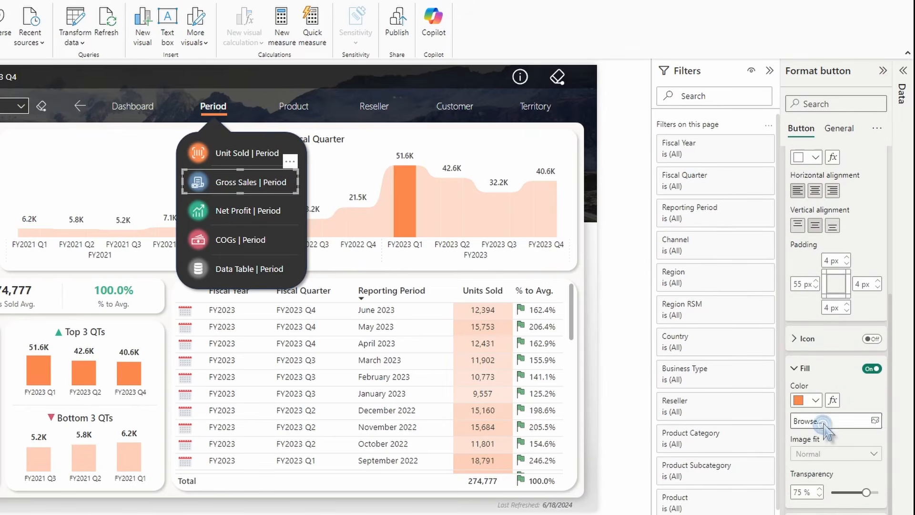
left_click(815, 396)
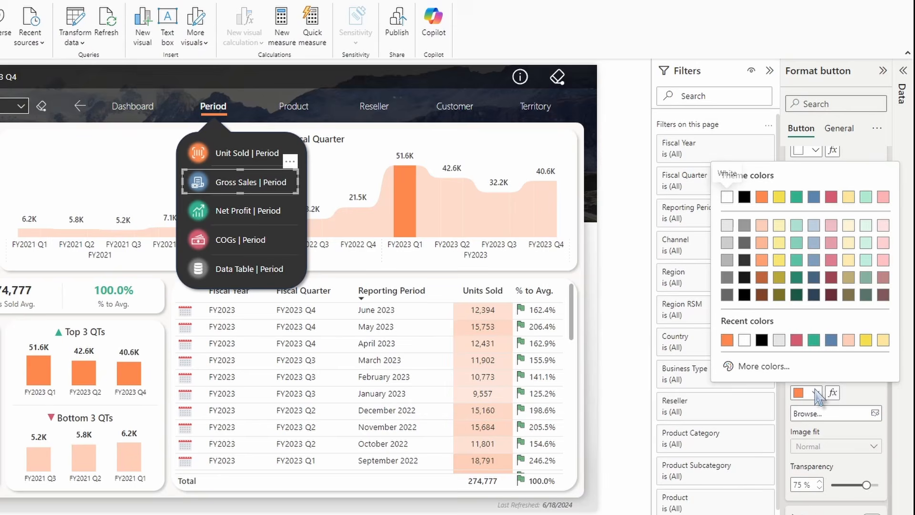
left_click(831, 340)
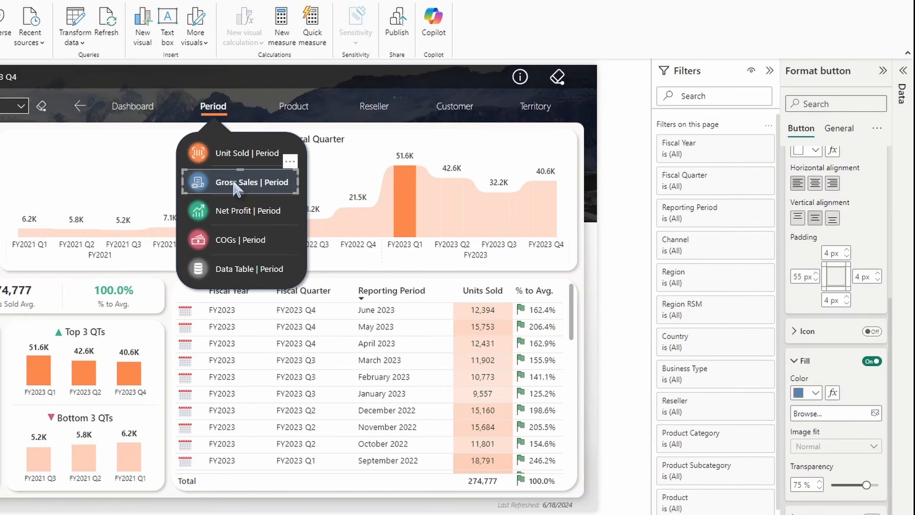
Set the Net Profit button's on-hover fill color to green
left_click(228, 217)
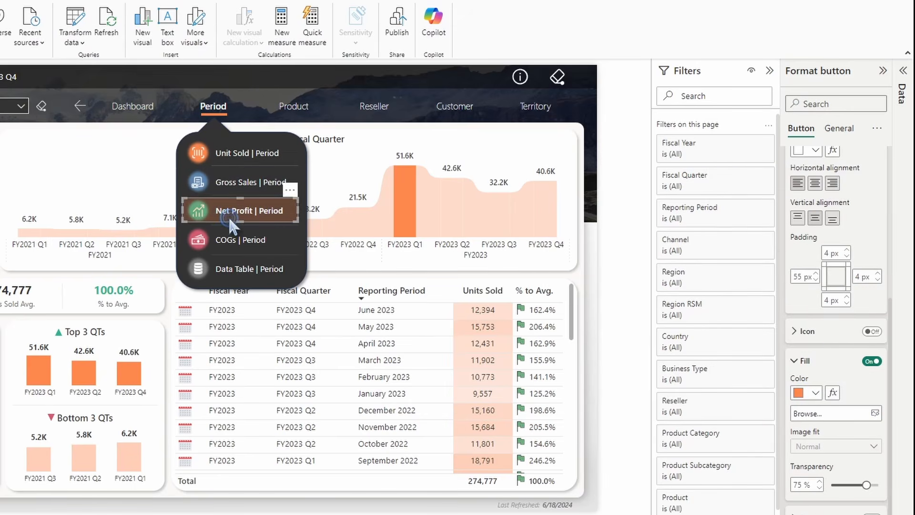
left_click(817, 393)
left_click(832, 341)
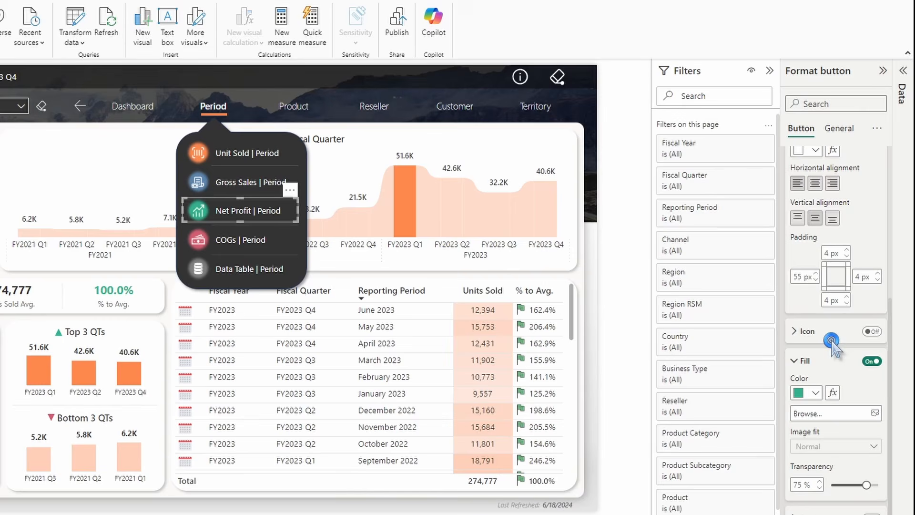
Set the COGs button's on-hover fill color to red
left_click(220, 239)
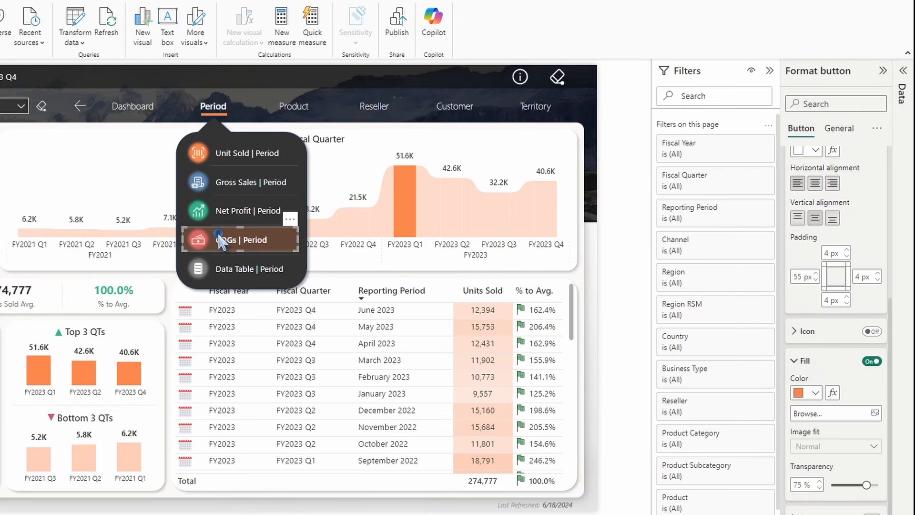
left_click(816, 392)
left_click(831, 340)
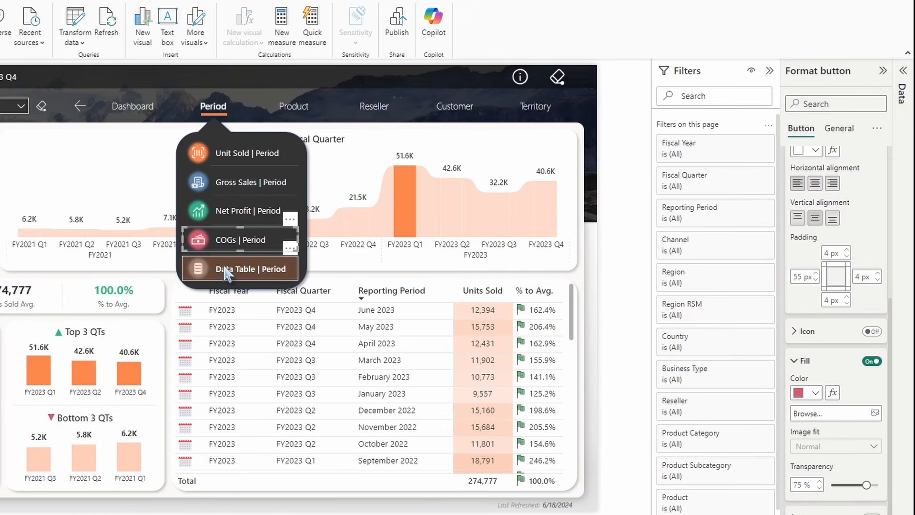
Set the Data Table button's on-hover fill color to light grey #e6e6e6
left_click(258, 270)
left_click(817, 393)
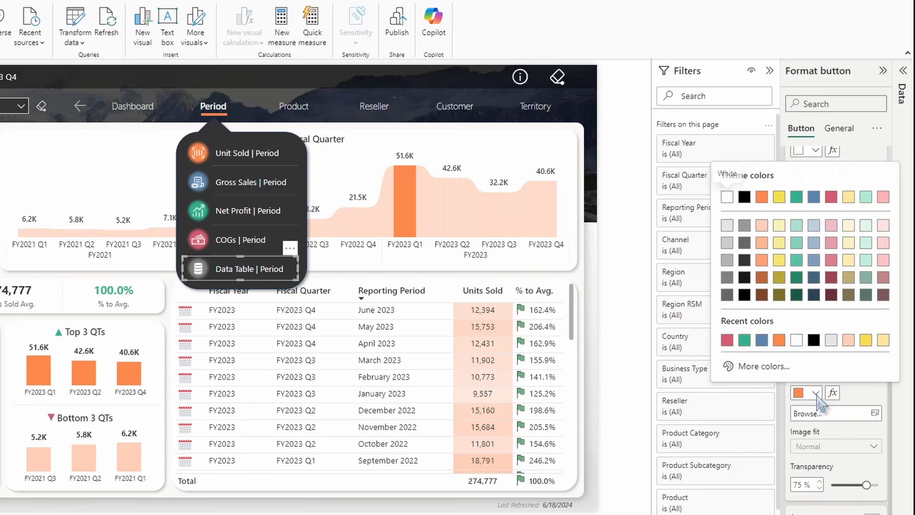
left_click(832, 342)
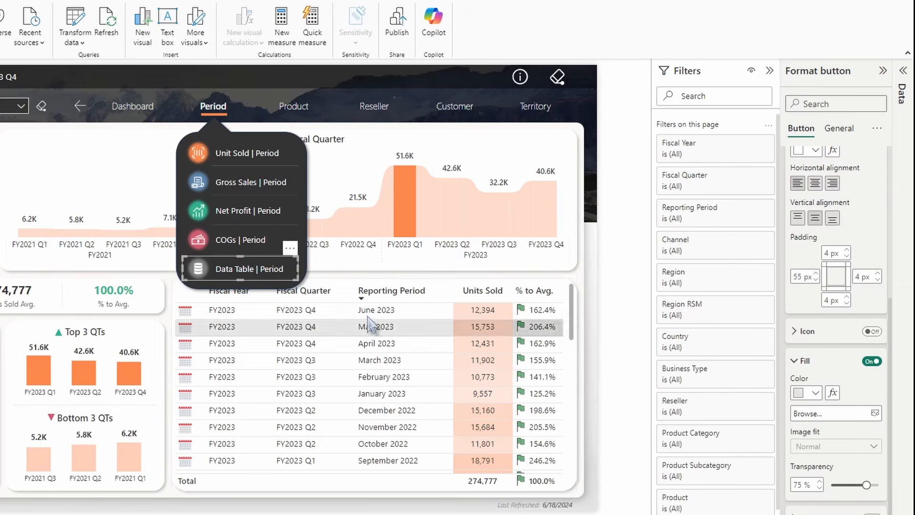
Duplicate the Data Table button above the menu and size the copy to height 25 and width 24
left_click(241, 274)
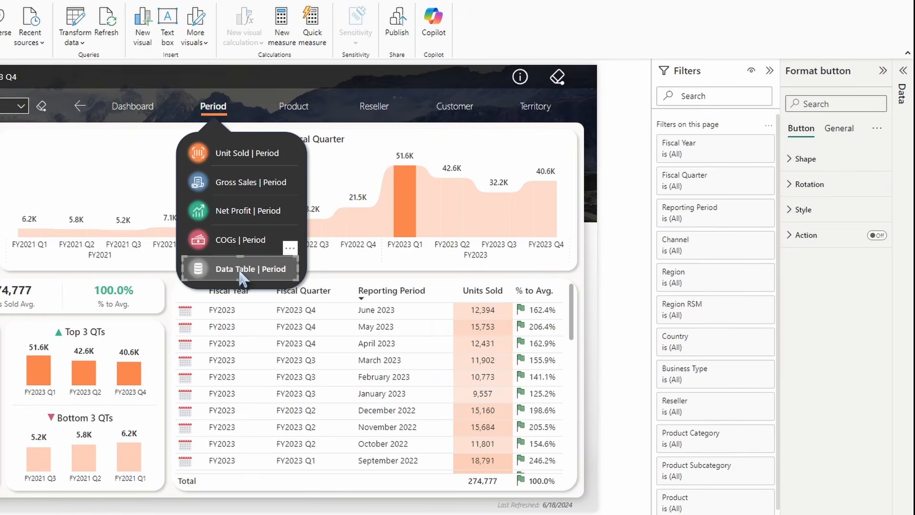
left_click_drag(241, 274, 243, 143)
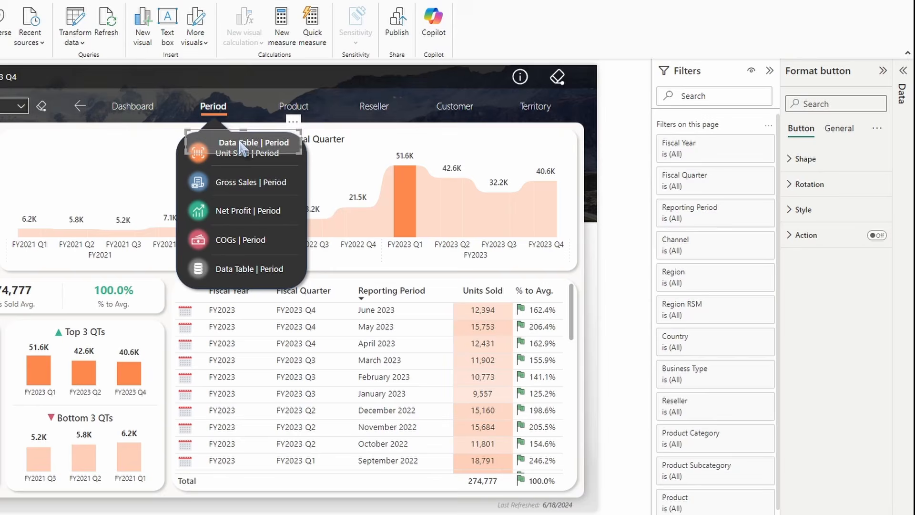
left_click(840, 131)
left_click(821, 160)
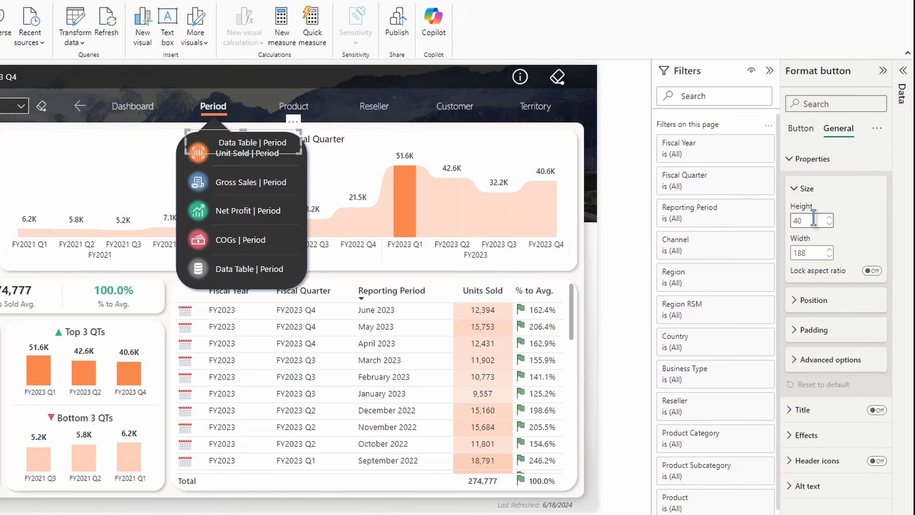
left_click(813, 221)
type("2")
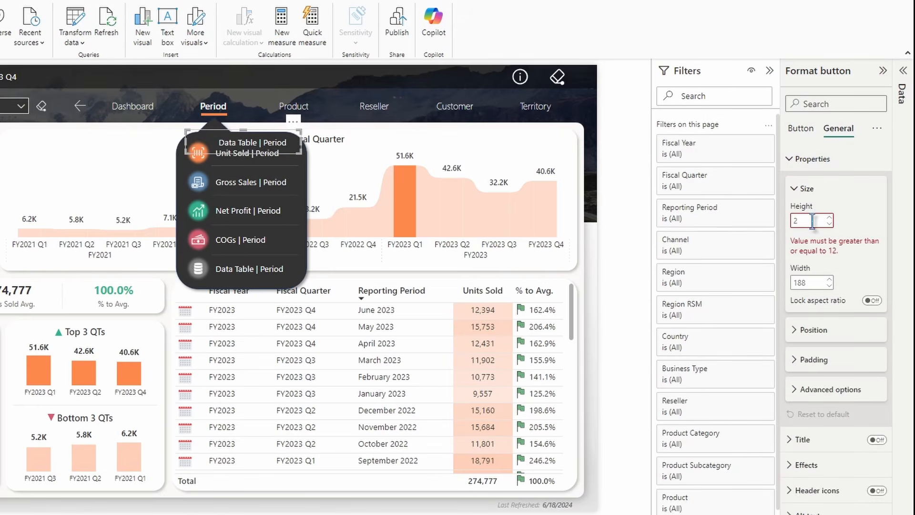
type("5")
key("Tab")
type("2")
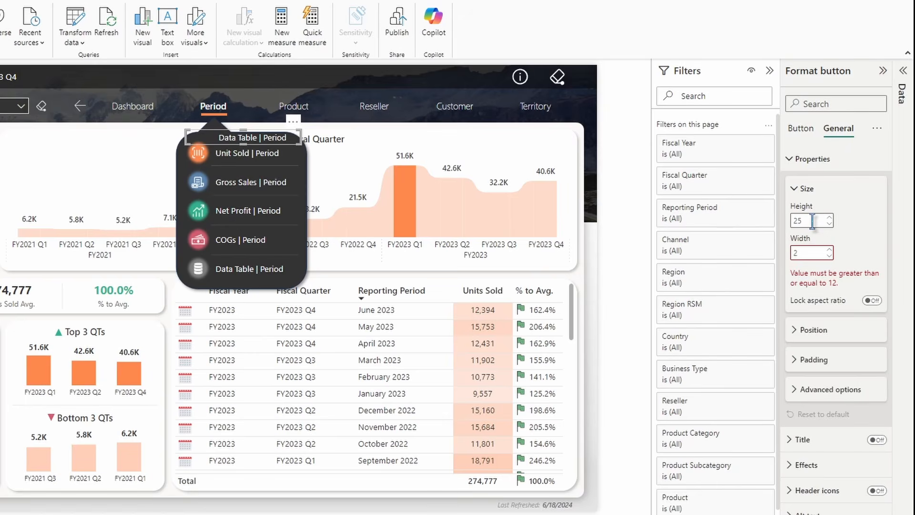
type("4")
Replace the new button's text with x
left_click(803, 129)
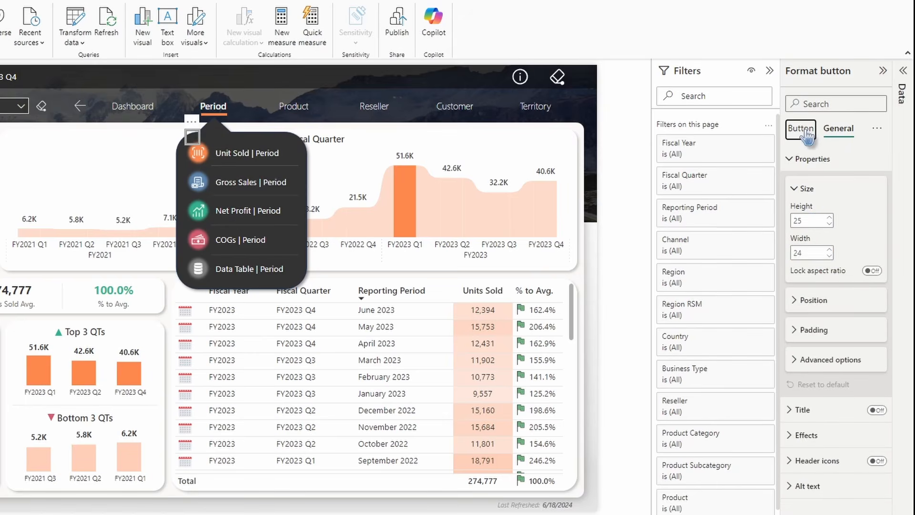
left_click(803, 210)
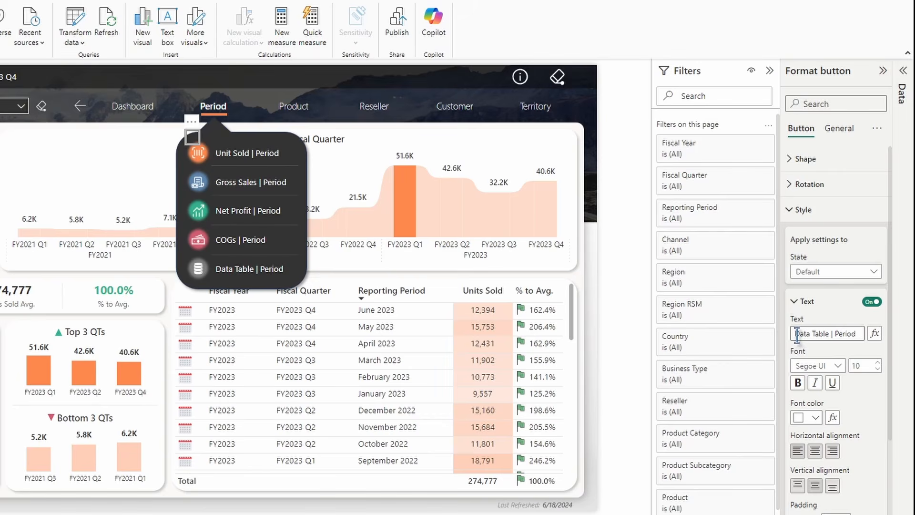
left_click_drag(797, 333, 914, 343)
key("BackSpace")
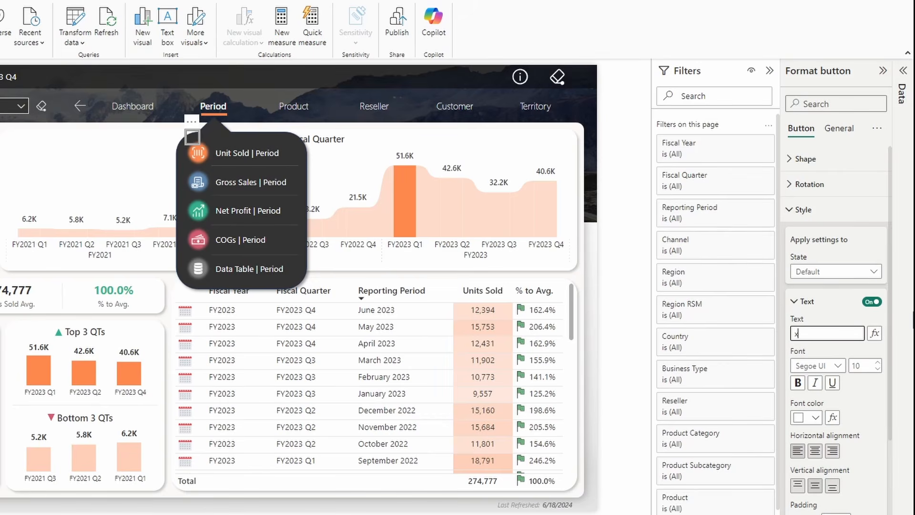
Format the button text as Wingdings, size 18, bold, with black font color
left_click(813, 365)
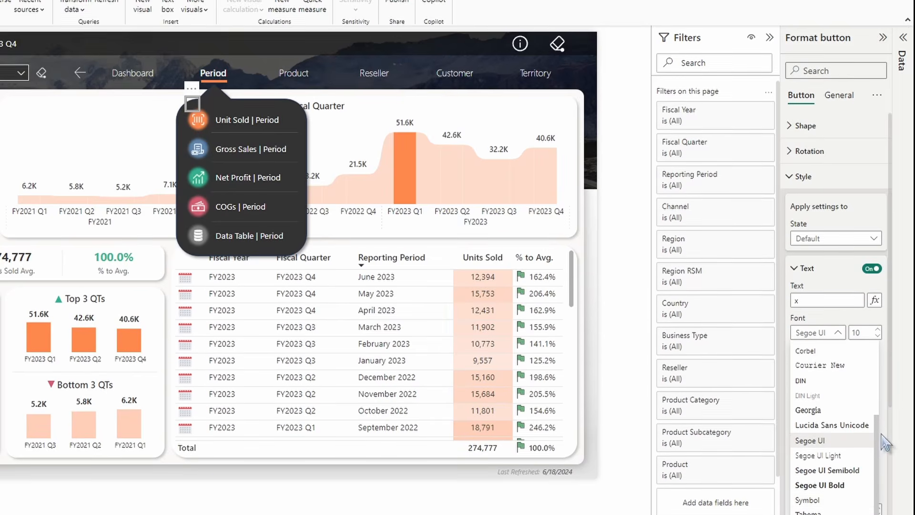
scroll(852, 505, "down", 1)
left_click(834, 499)
left_click(863, 332)
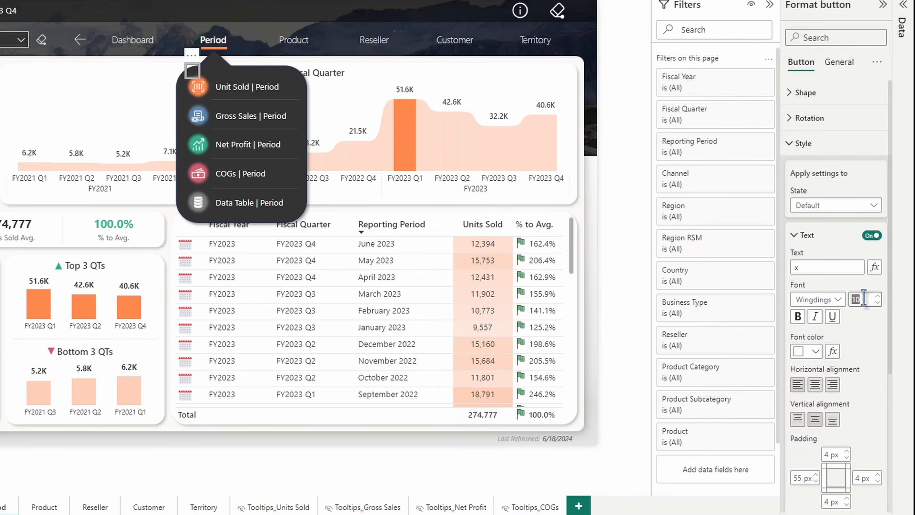
type("1")
left_click(801, 318)
left_click(812, 352)
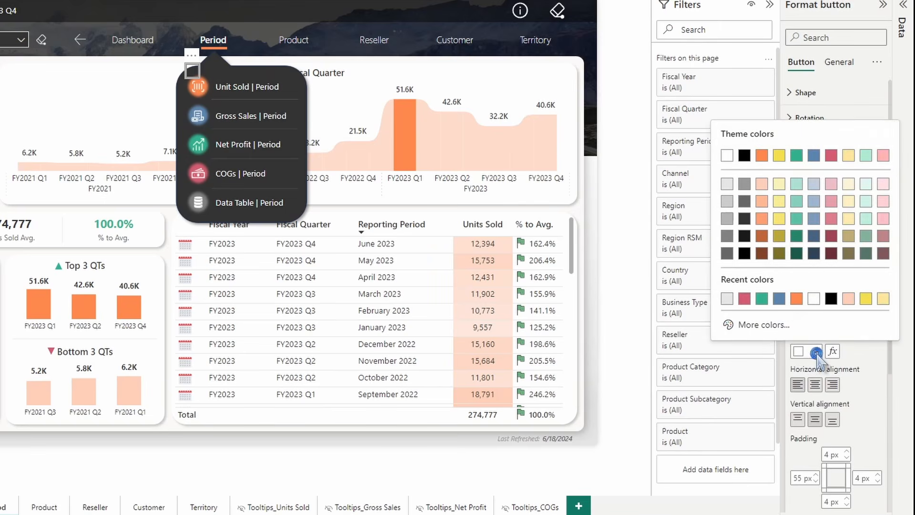
left_click(832, 299)
Set all four padding values to 0 px and center the text horizontally
scroll(832, 334, "down", 3)
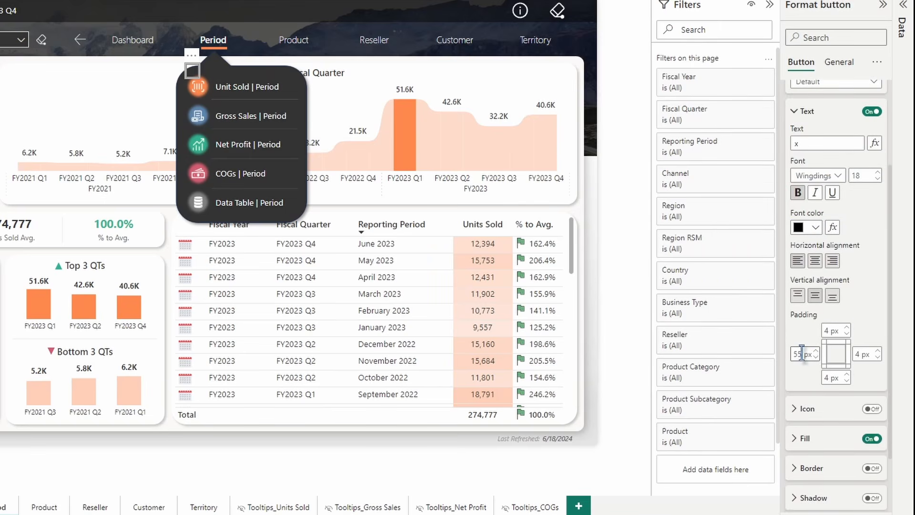
double_click(802, 354)
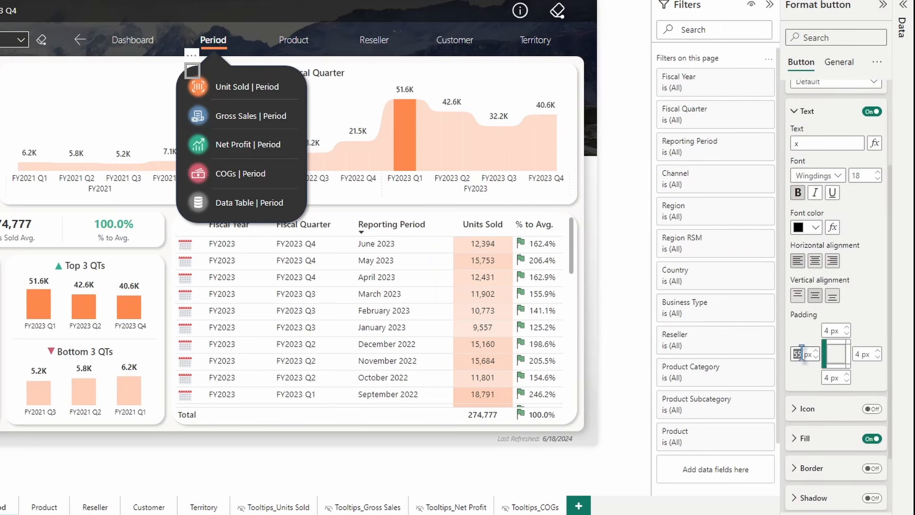
double_click(829, 330)
type("0")
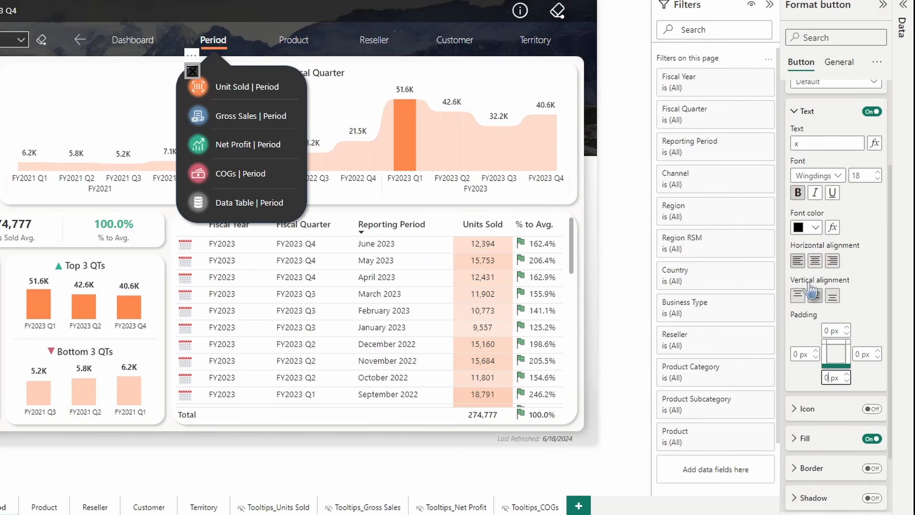
left_click(816, 261)
scroll(817, 295, "down", 2)
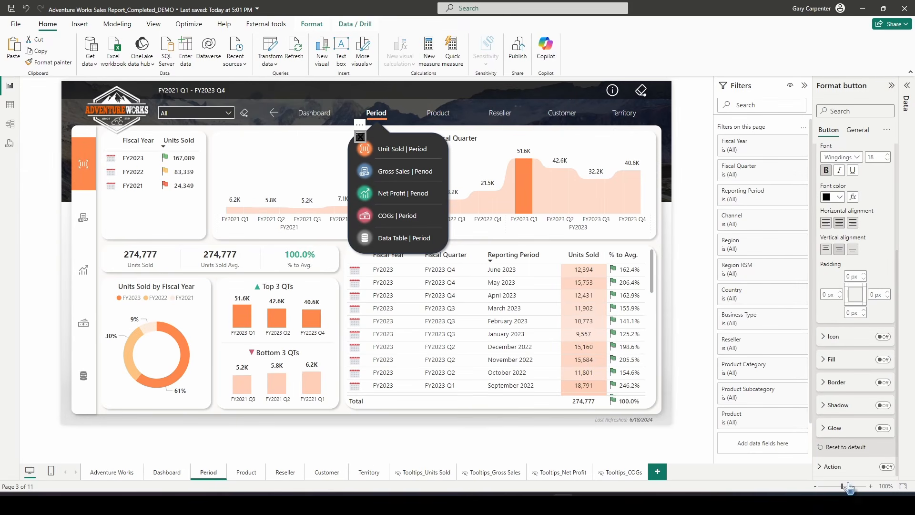
Move the x close button to the menu's upper-right corner, then return the canvas zoom to 100%
left_click(852, 487)
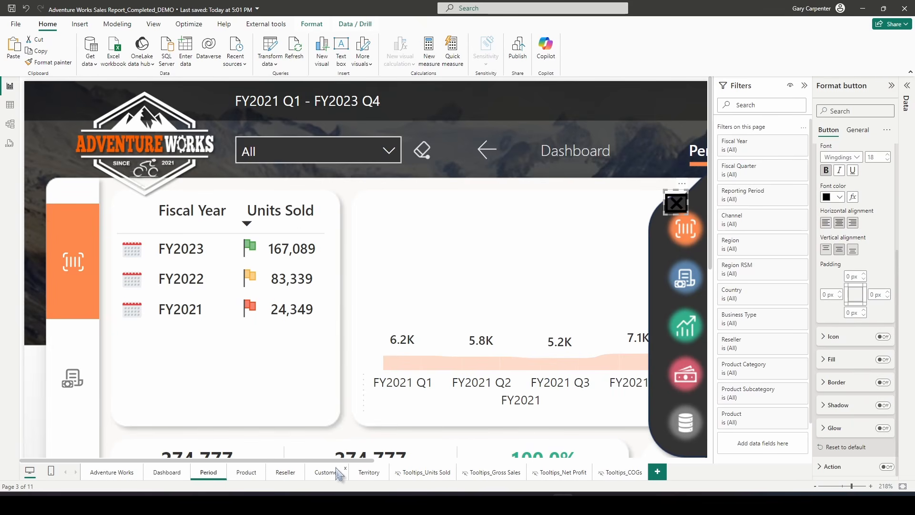
left_click_drag(341, 460, 515, 460)
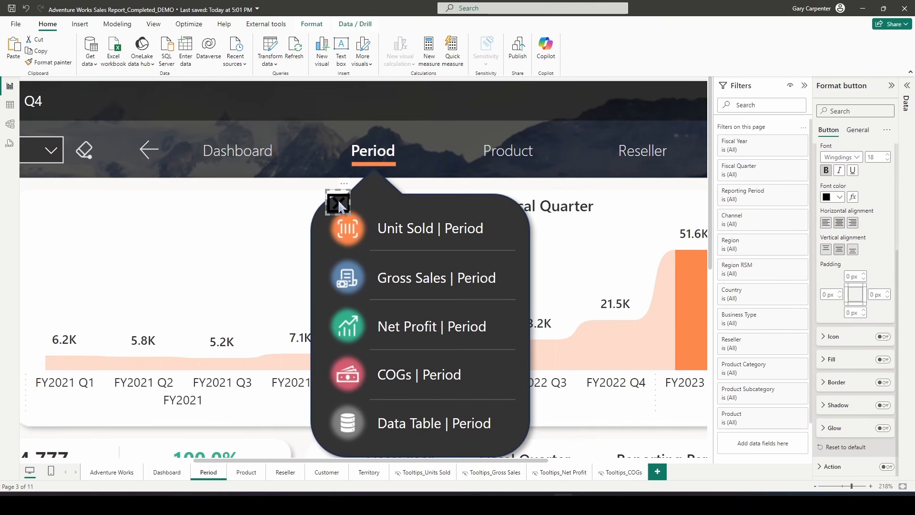
left_click_drag(413, 200, 484, 180)
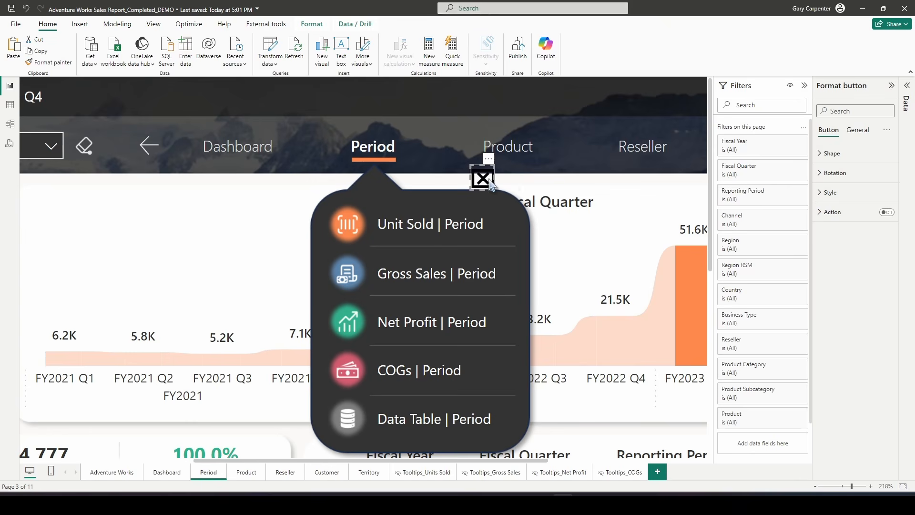
left_click(593, 433)
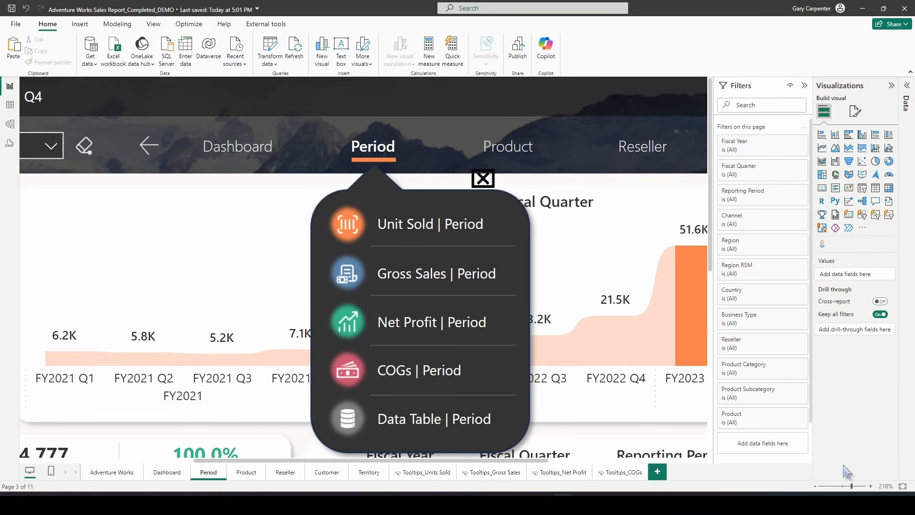
left_click(886, 486)
left_click(395, 226)
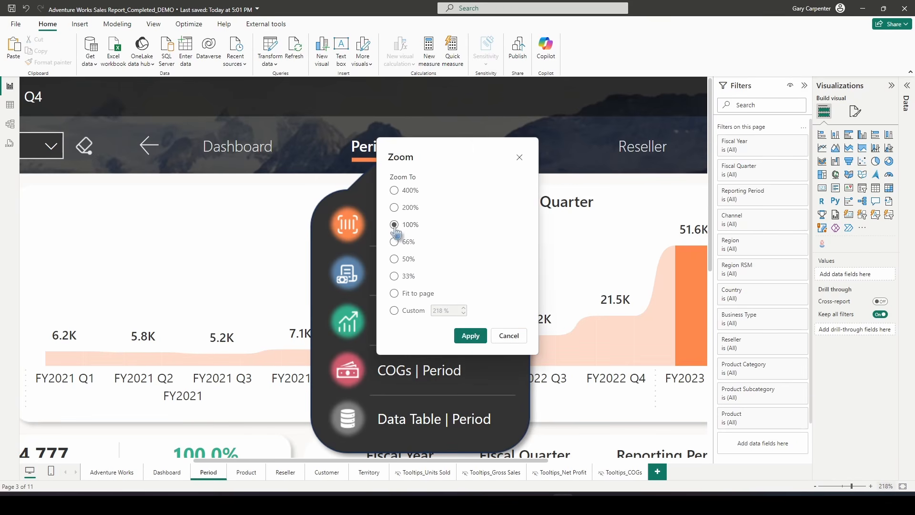
left_click(482, 336)
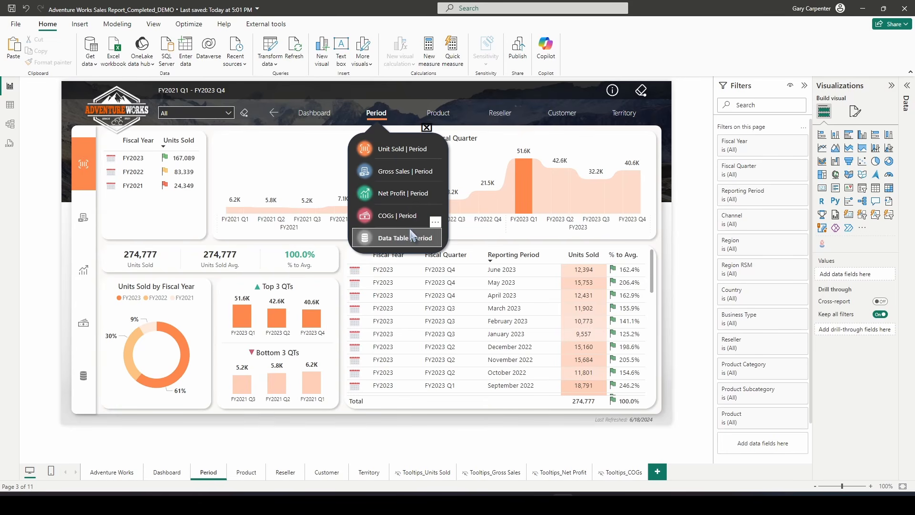
Group the five popup menu buttons and the bubble image into one group using the Selection pane
left_click(153, 24)
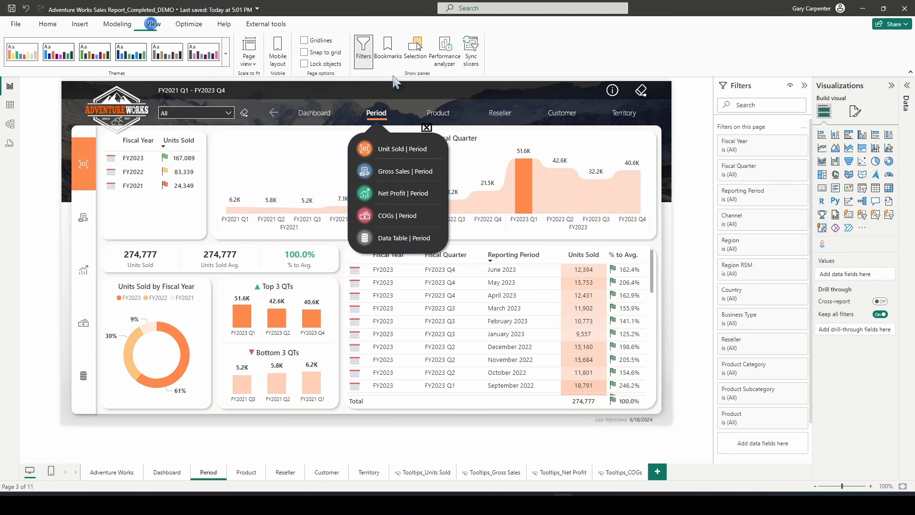
left_click(409, 54)
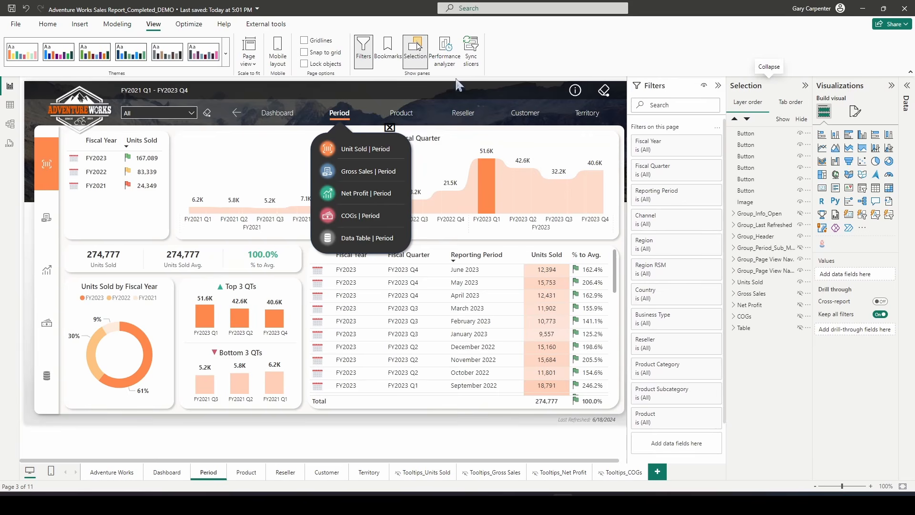
left_click(746, 134)
left_click(752, 146, "ctrl")
left_click(751, 157, "ctrl")
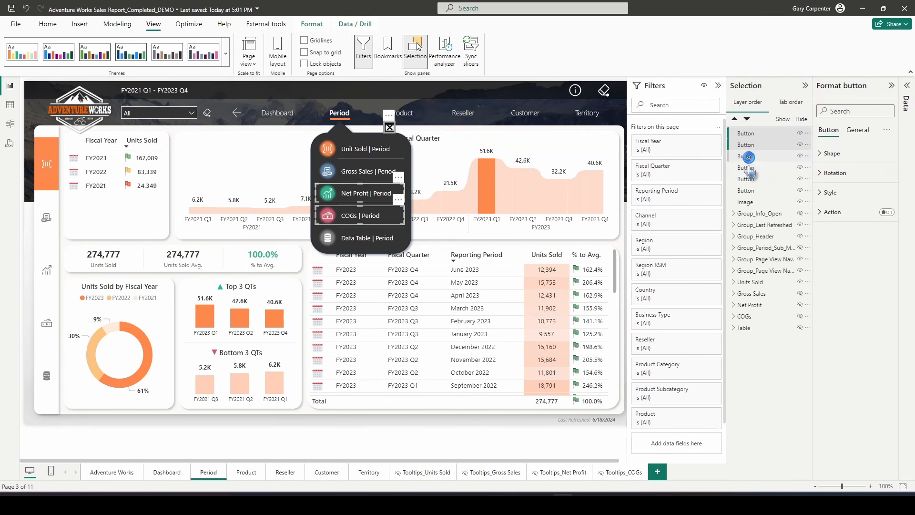
left_click(749, 168, "ctrl")
left_click(746, 179, "ctrl")
left_click(748, 191, "ctrl")
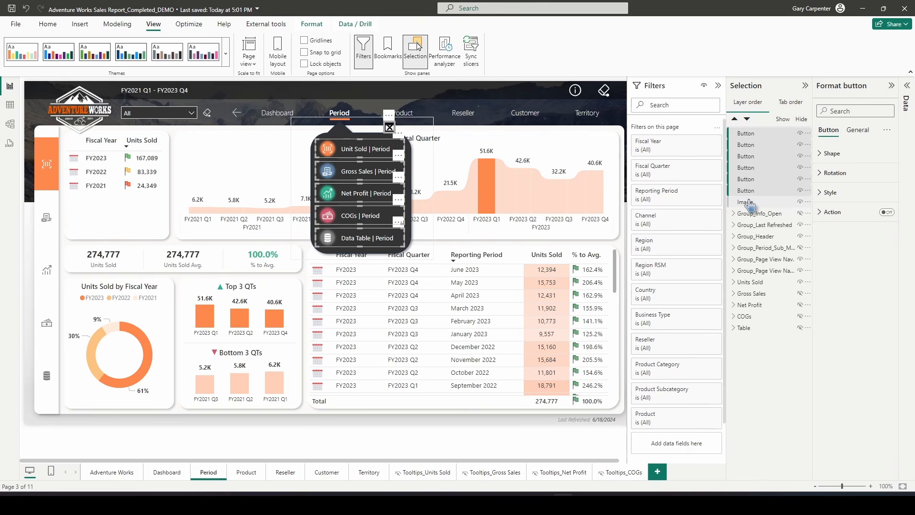
right_click(749, 201)
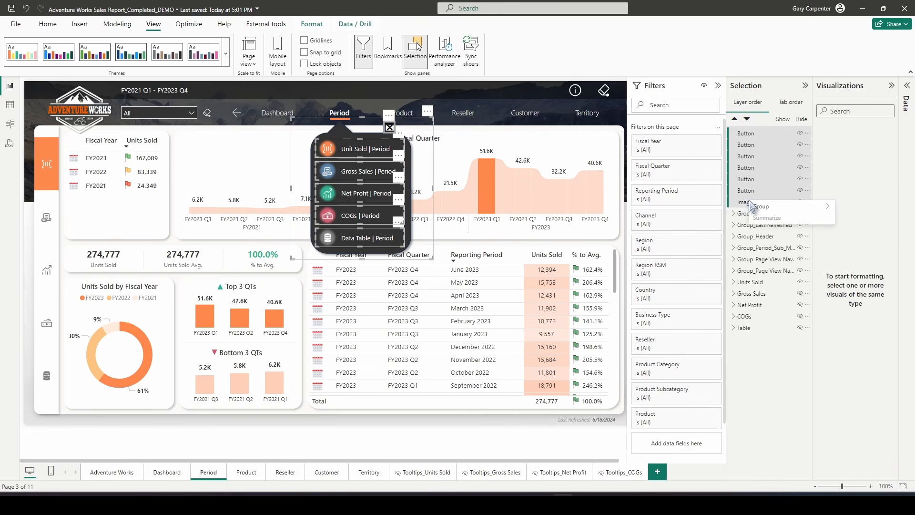
mouse_move(763, 207)
left_click(692, 207)
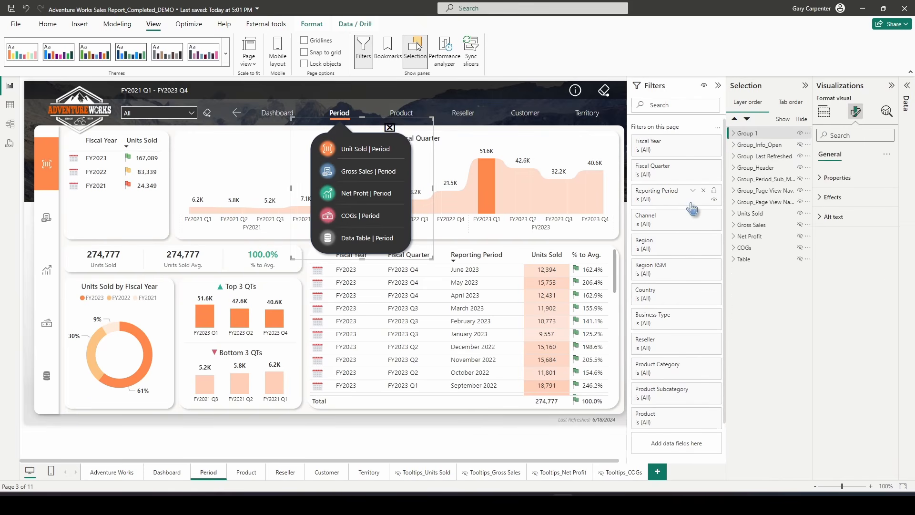
Move the new group beneath Group_Header in the layer order and rename it Period Sub Menu
left_click_drag(745, 134, 765, 175)
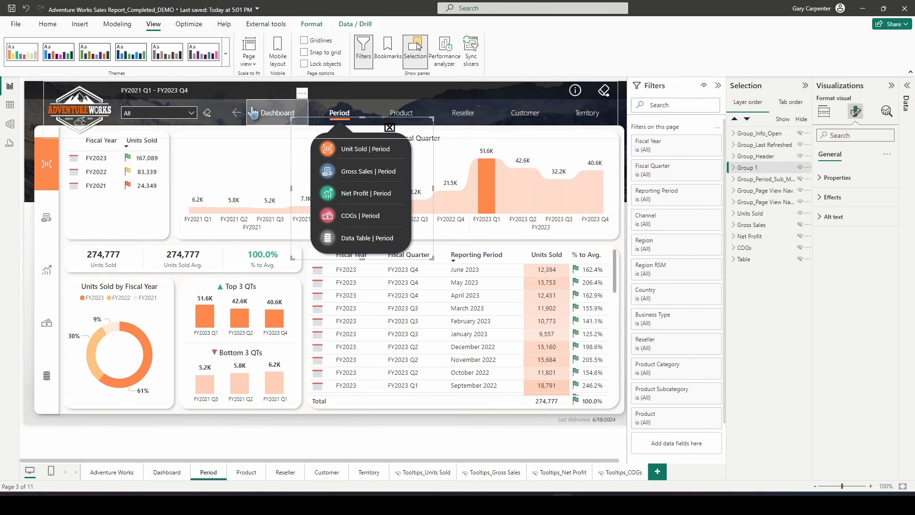
double_click(768, 167)
key("BackSpace")
key("BackSpace")
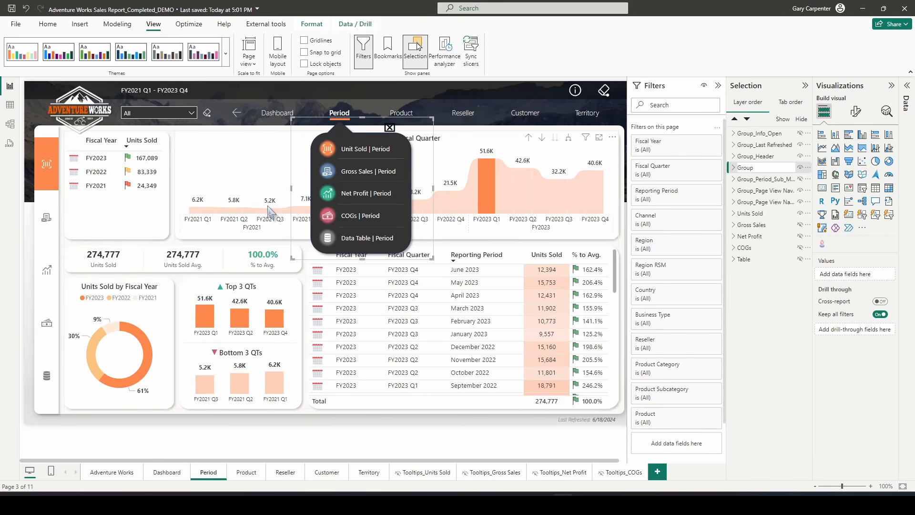
type("Period Sub Menu")
key("Return")
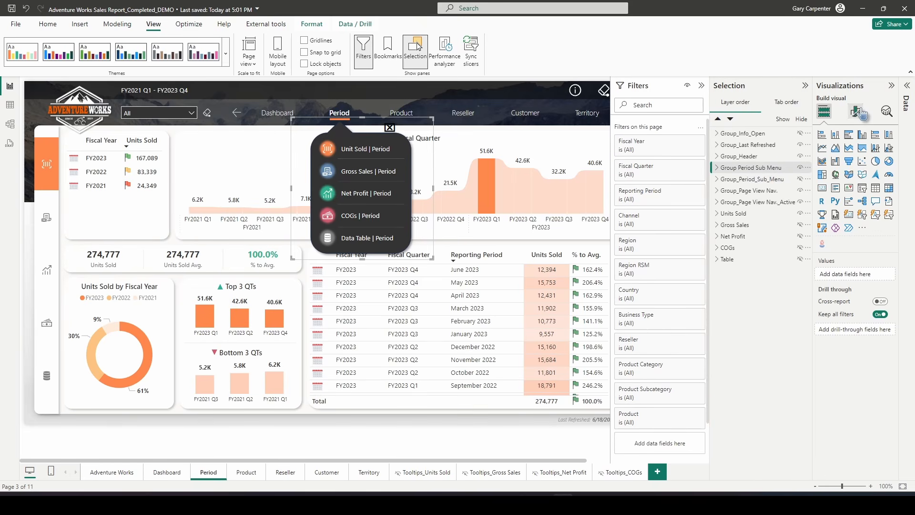
Set the Period Sub Menu group's vertical position to 81
left_click(858, 112)
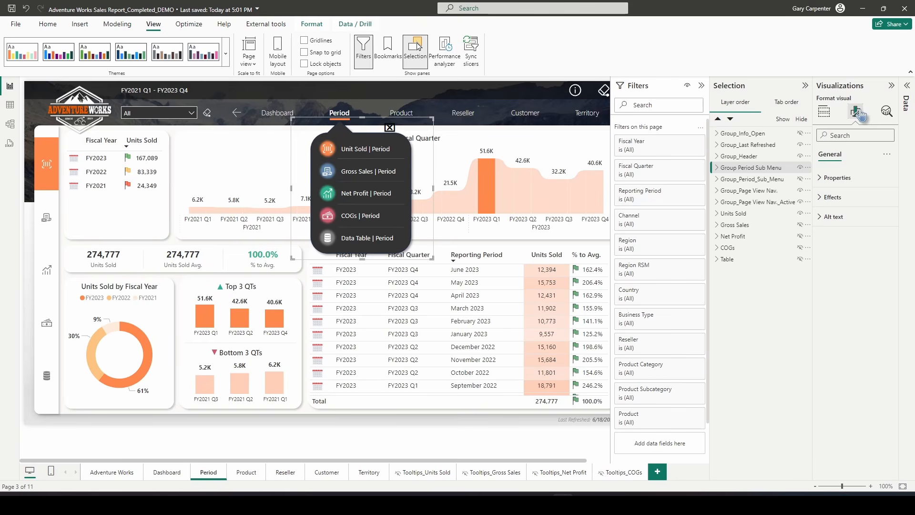
left_click(846, 178)
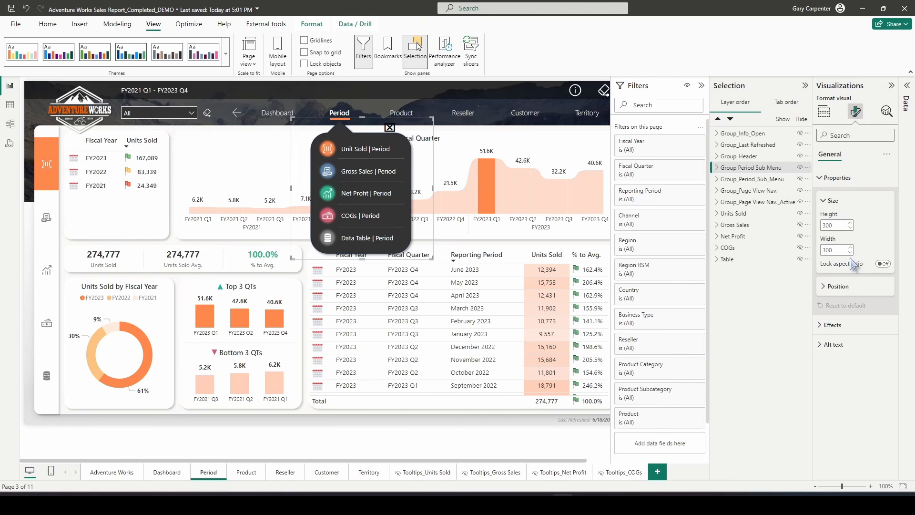
left_click(839, 286)
left_click(852, 333)
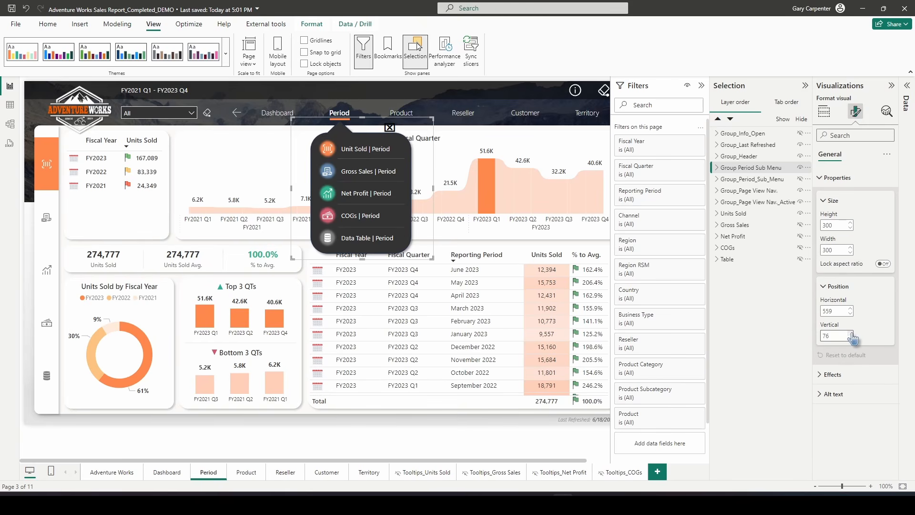
left_click(852, 333)
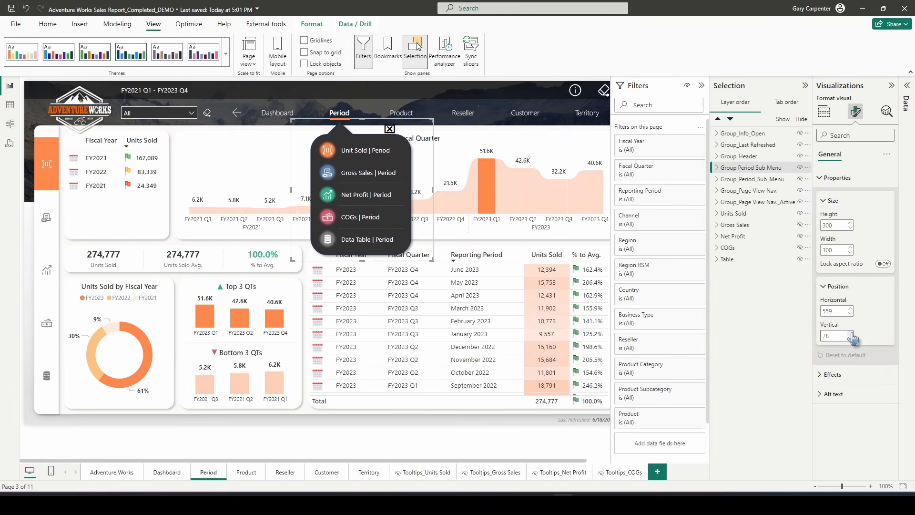
left_click(852, 333)
left_click(852, 334)
left_click(852, 333)
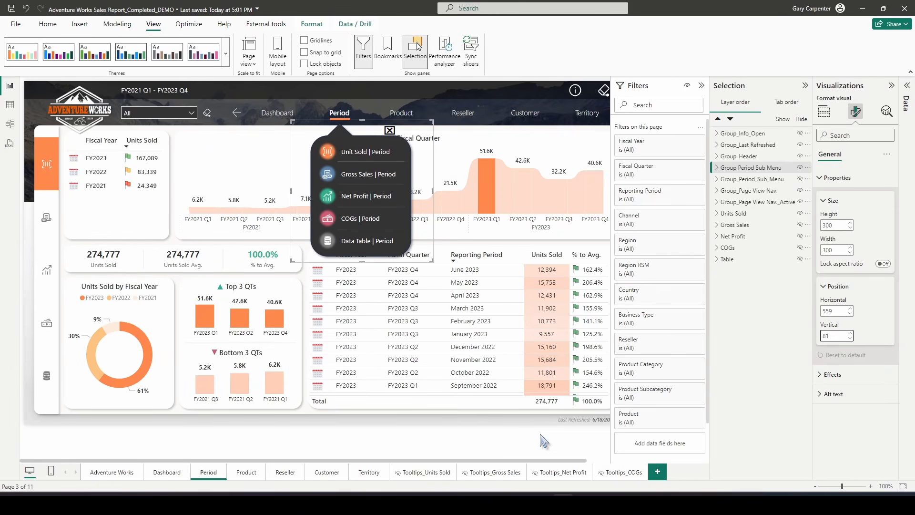
Inspect the grouped layers and toggle the group's visibility to preview the popup menu
left_click(717, 169)
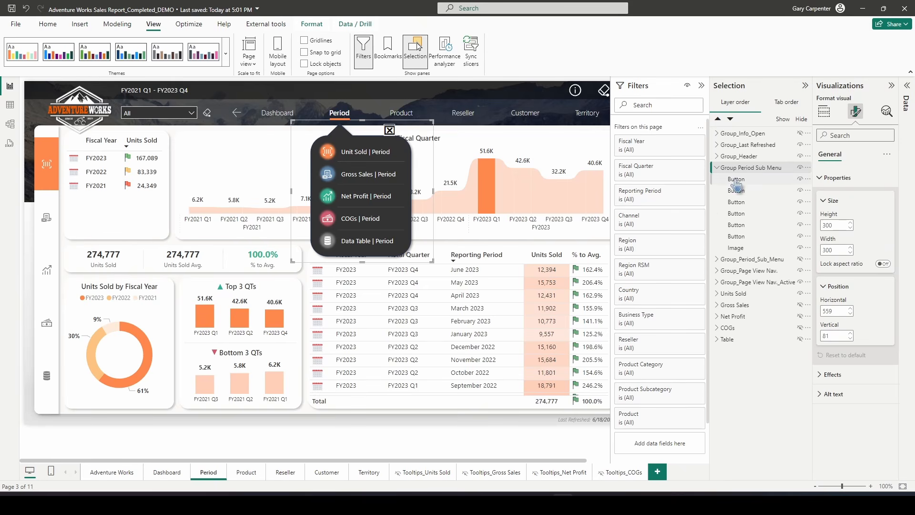
left_click(742, 249)
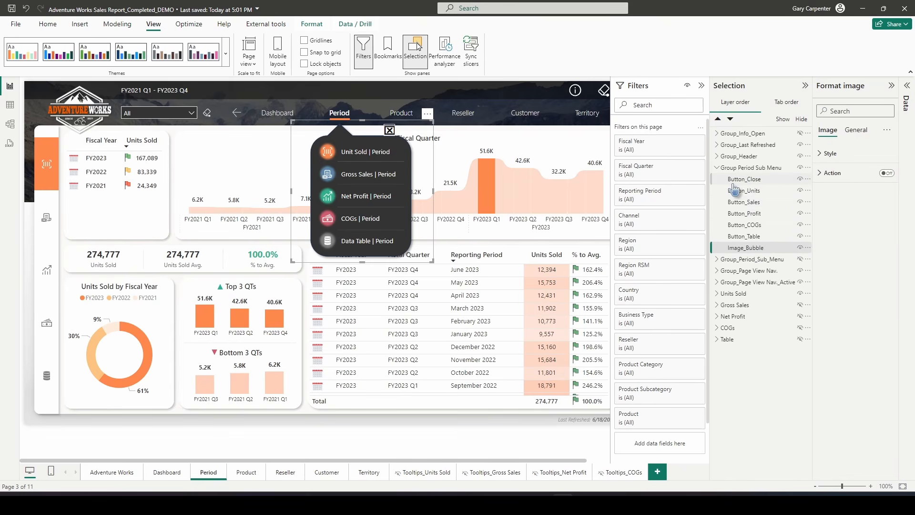
left_click(717, 168)
left_click(801, 168)
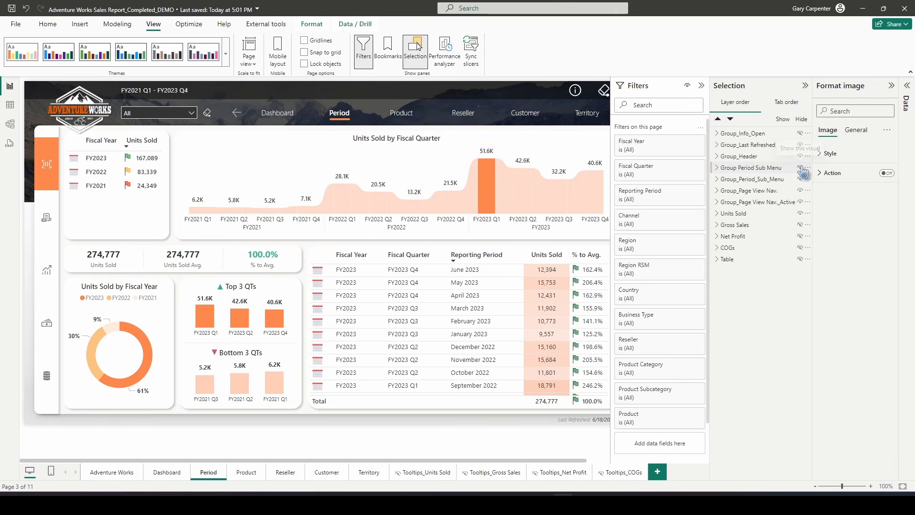
left_click(801, 168)
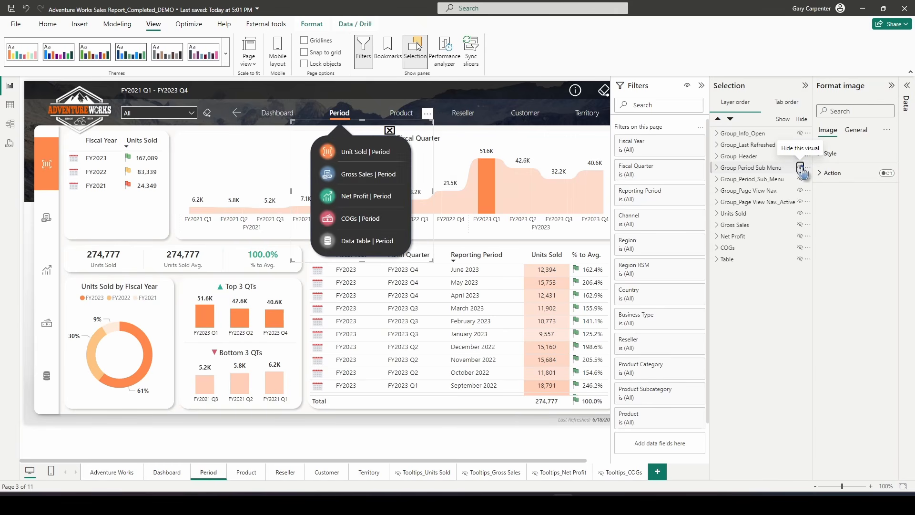
left_click(801, 170)
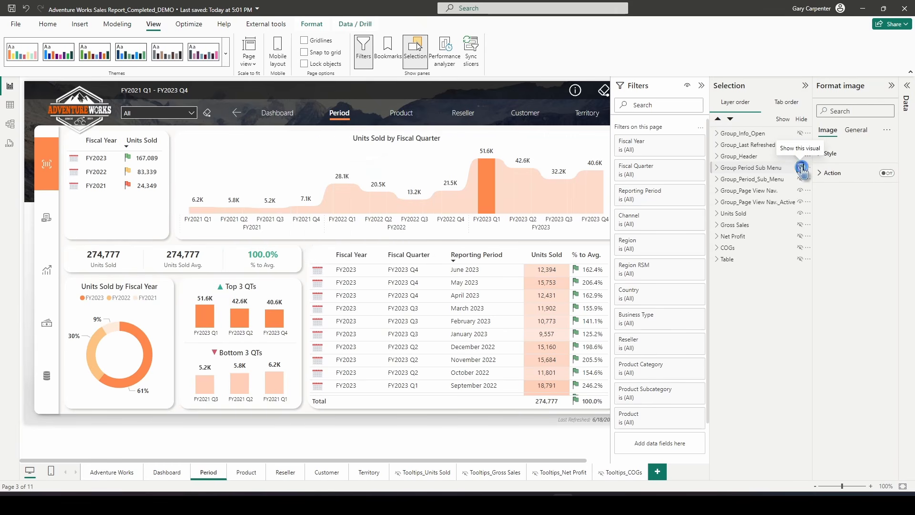
left_click(802, 169)
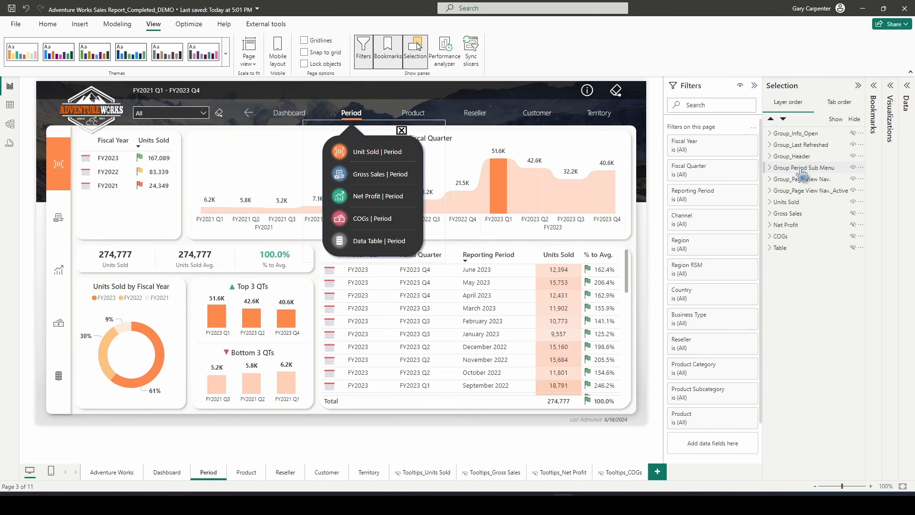
Hide the Period Sub Menu group and add a bookmark named Period_Period Sub Menu Close
left_click(854, 167)
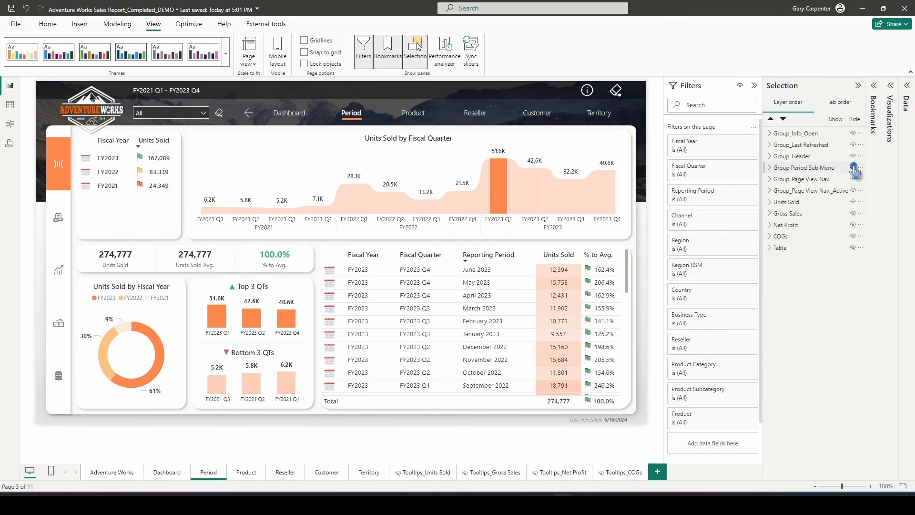
left_click(814, 170)
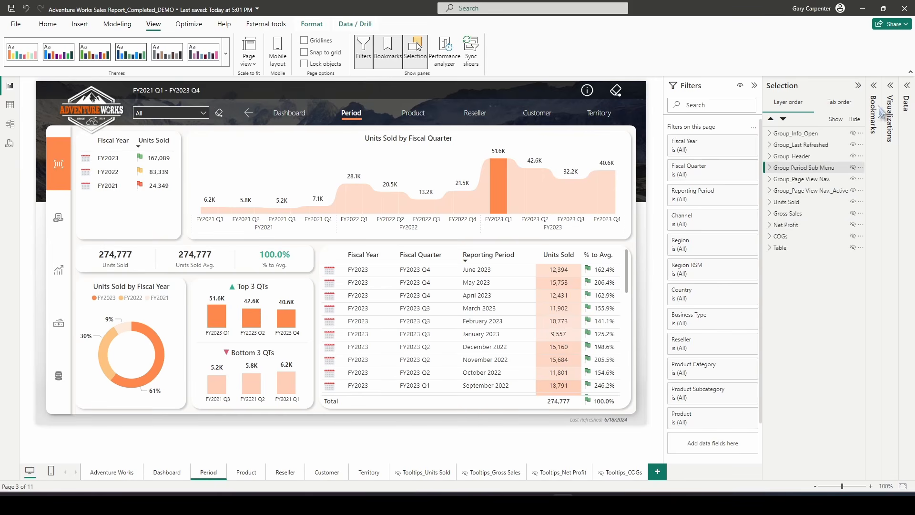
left_click(874, 87)
scroll(829, 296, "down", 10)
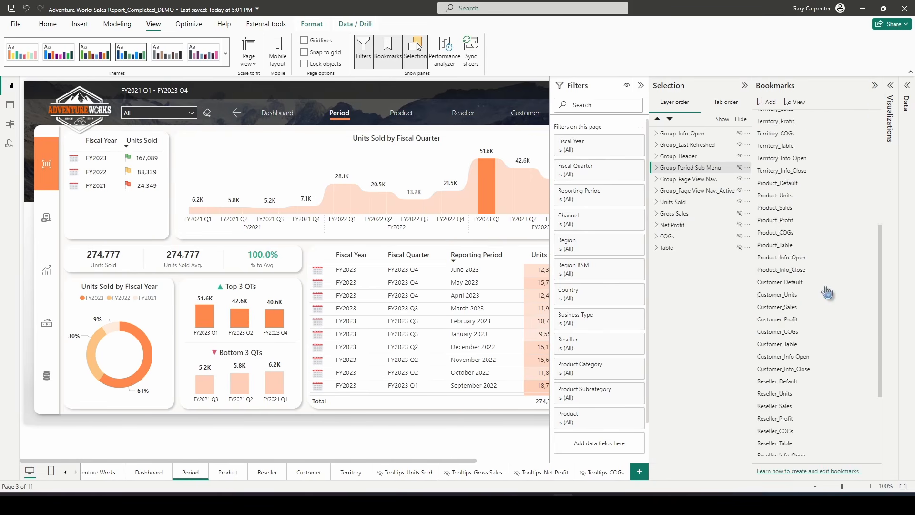
left_click(773, 102)
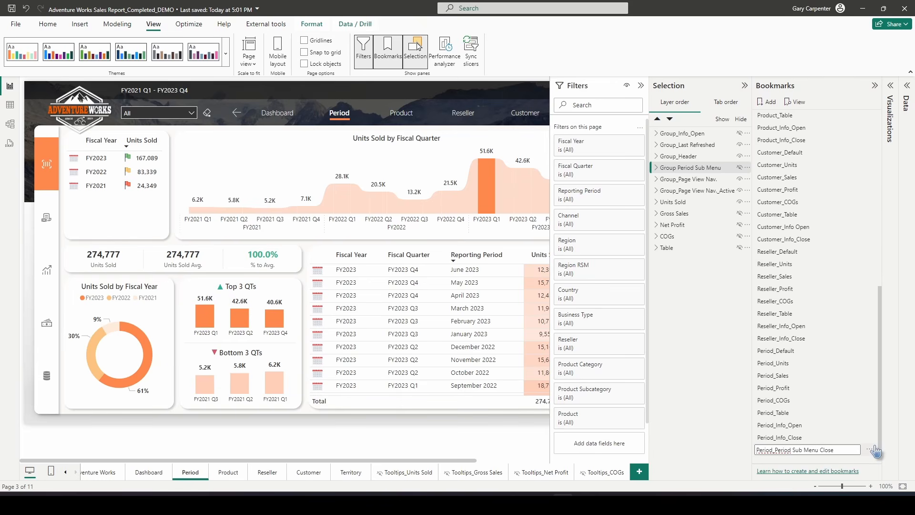
key("Return")
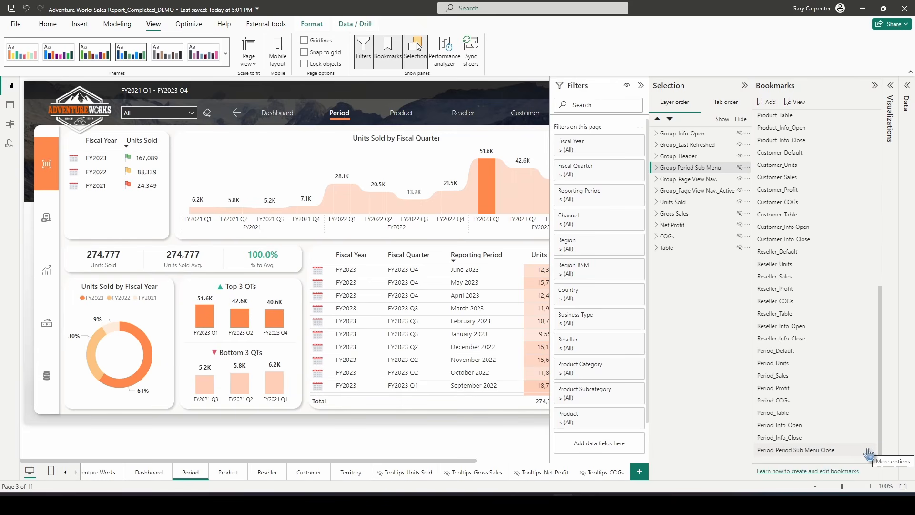
Turn off Data for the Close bookmark and limit it to selected visuals
left_click(870, 451)
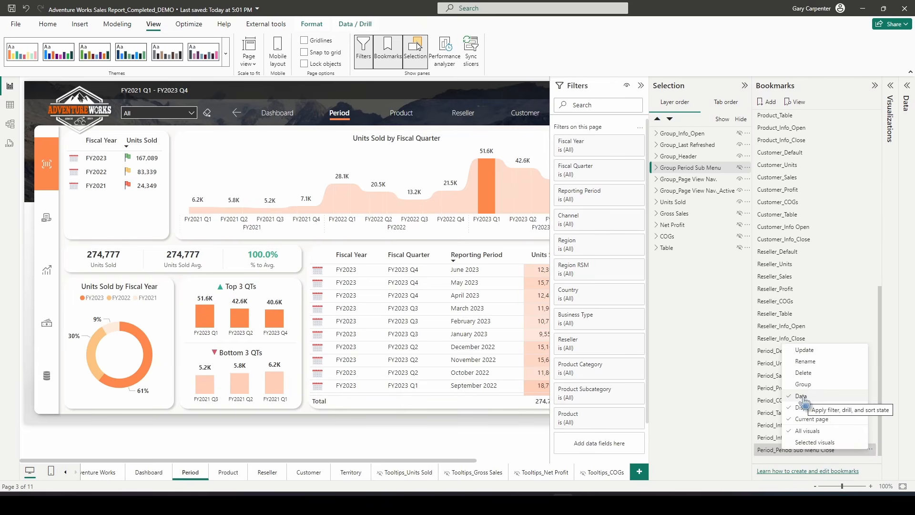
left_click(802, 397)
left_click(870, 451)
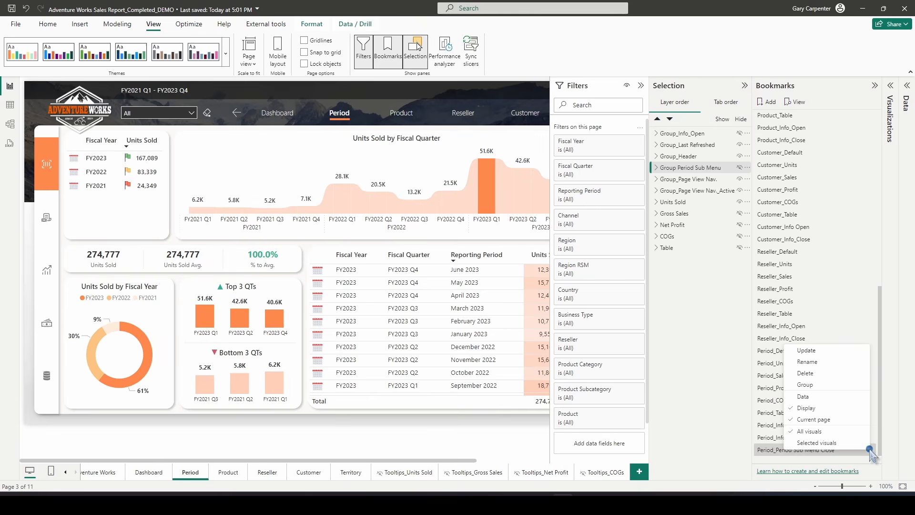
left_click(817, 444)
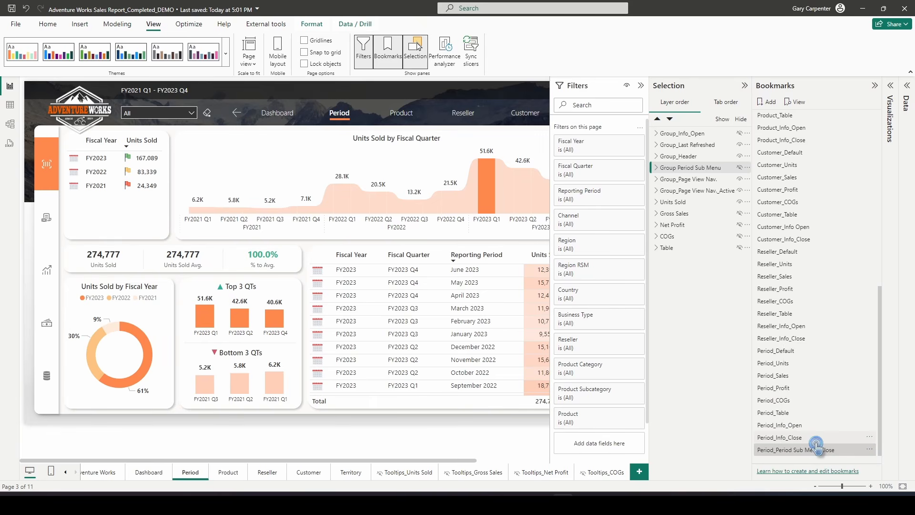
Show the Period Sub Menu group again and add a bookmark named Period_Period Sub Menu Open
left_click(739, 168)
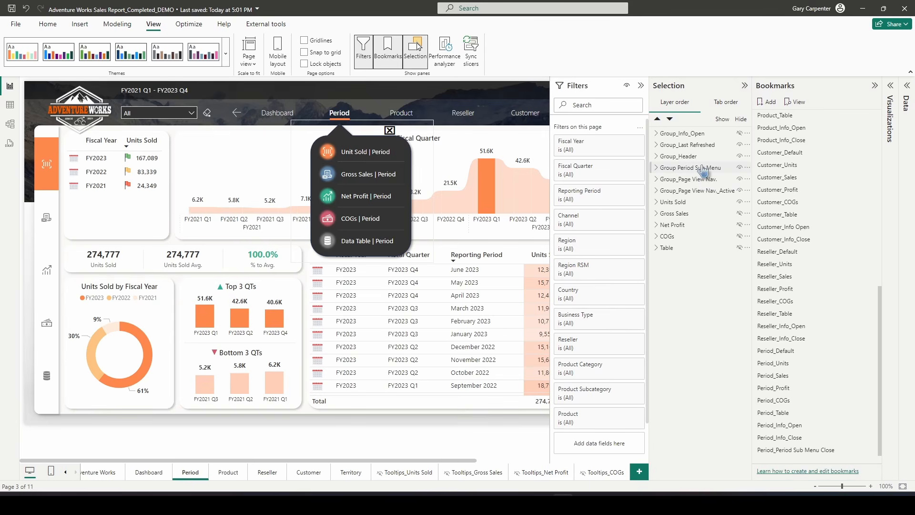
left_click(704, 170)
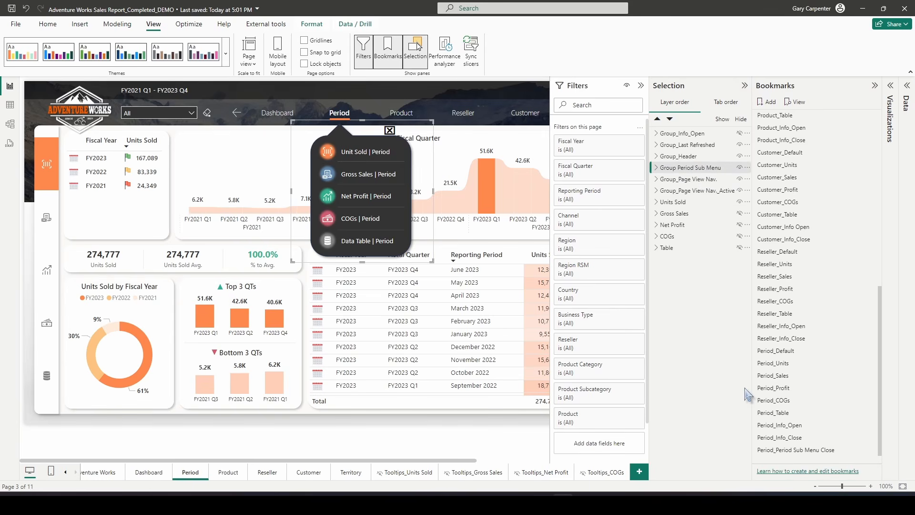
left_click(769, 103)
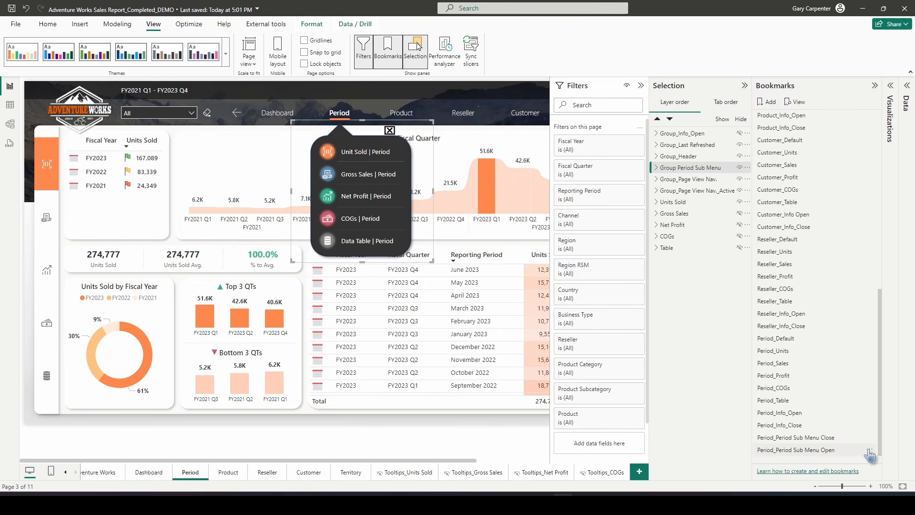
Turn off Data for the Open bookmark and limit it to selected visuals
left_click(870, 449)
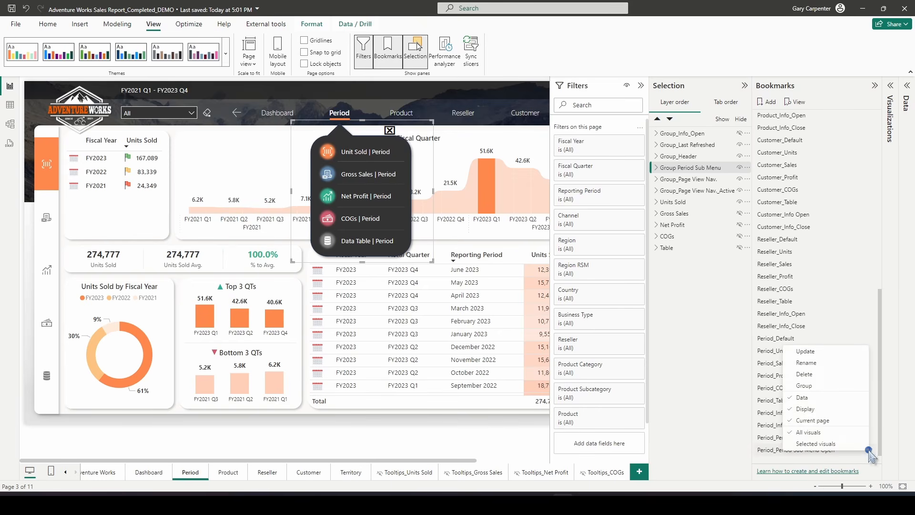
left_click(806, 400)
left_click(872, 450)
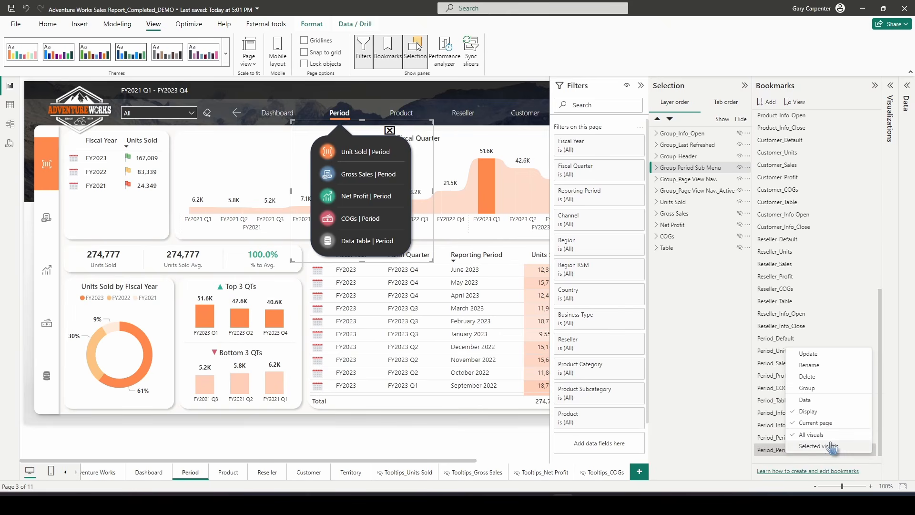
left_click(826, 446)
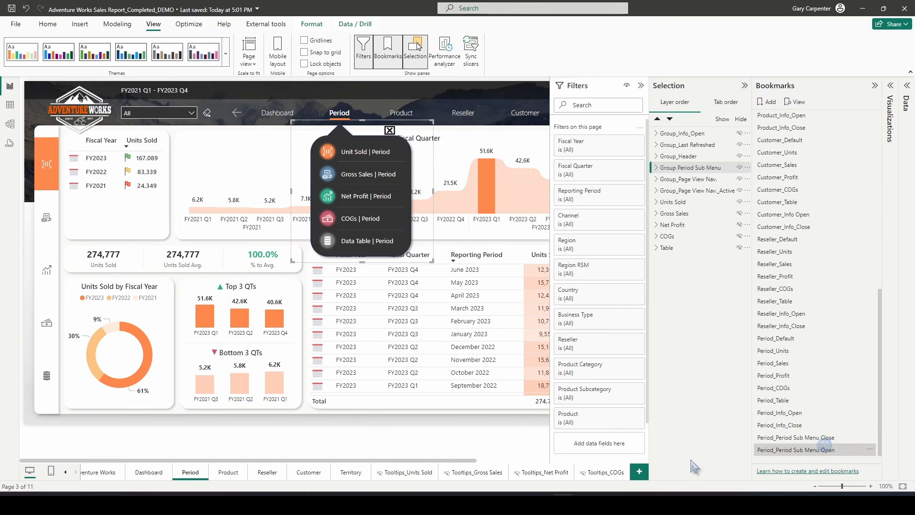
Test the Close and Open bookmarks on the popup menu
left_click(794, 437)
left_click(787, 450)
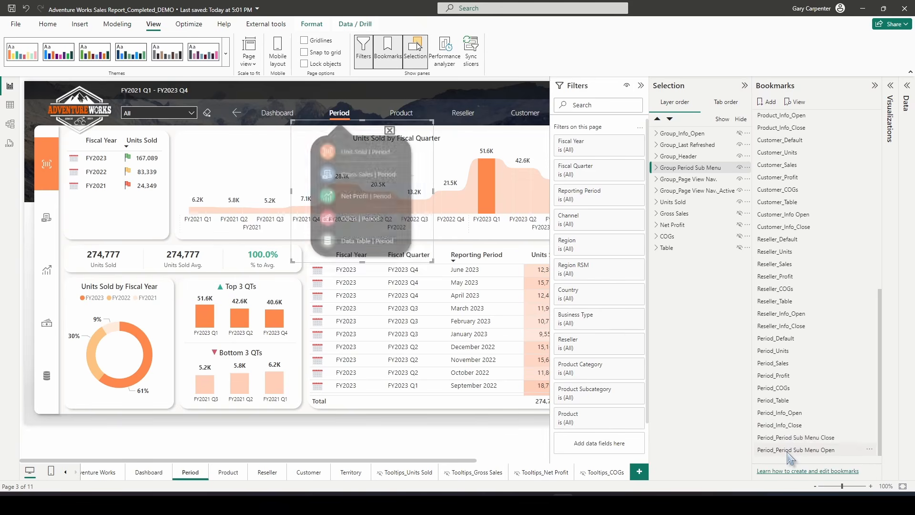
Reapply the Open bookmark, then set the Period navigation button's action to the Period_Period Sub Menu Open bookmark
left_click(791, 438)
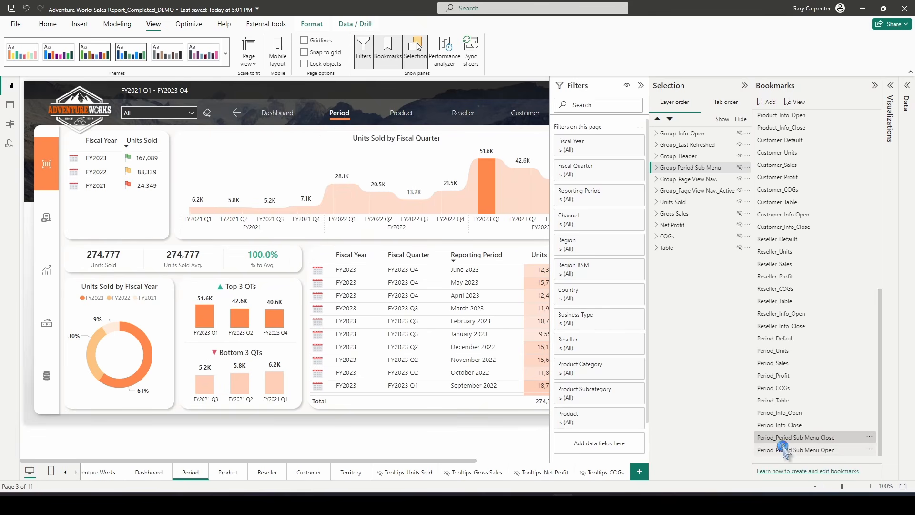
left_click(784, 450)
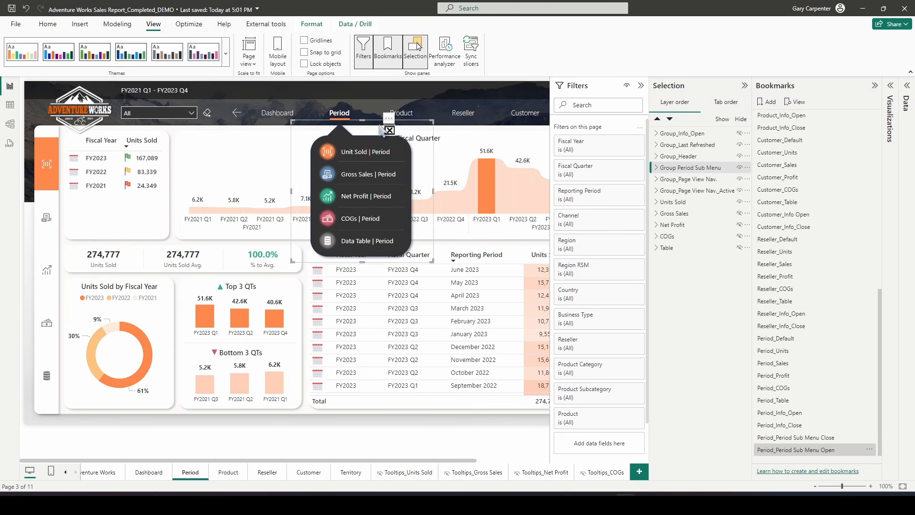
left_click(352, 116)
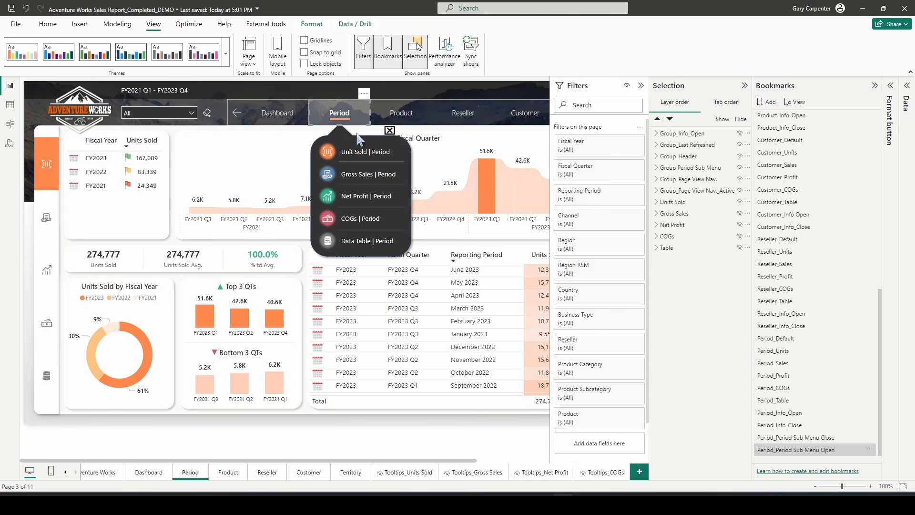
left_click(893, 93)
left_click(832, 212)
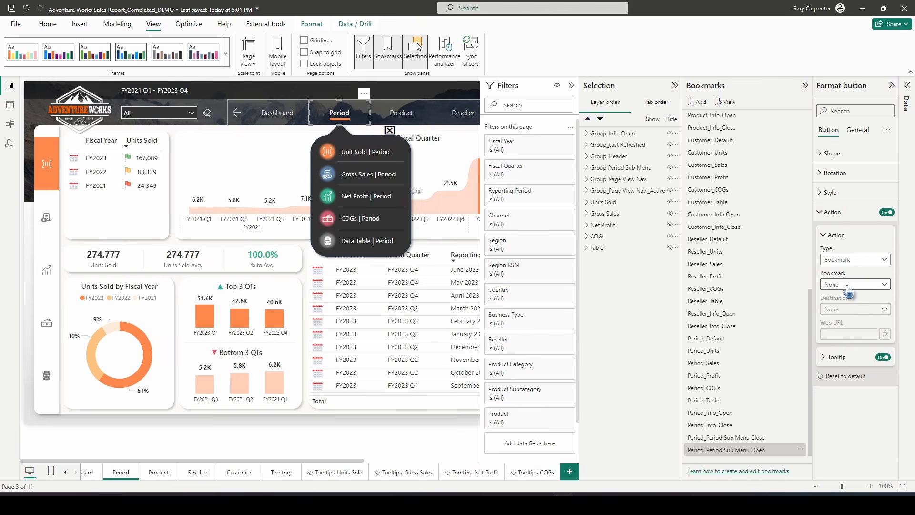
left_click(848, 285)
scroll(844, 257, "down", 5)
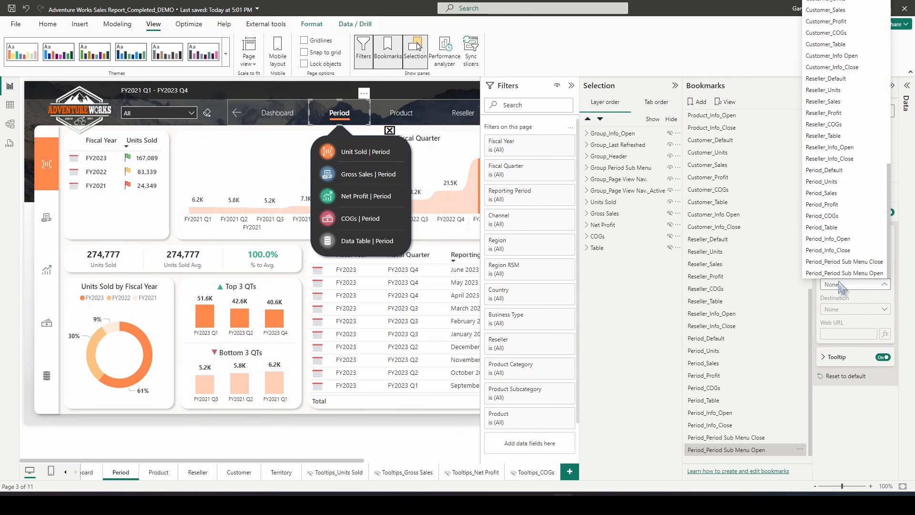
left_click(826, 274)
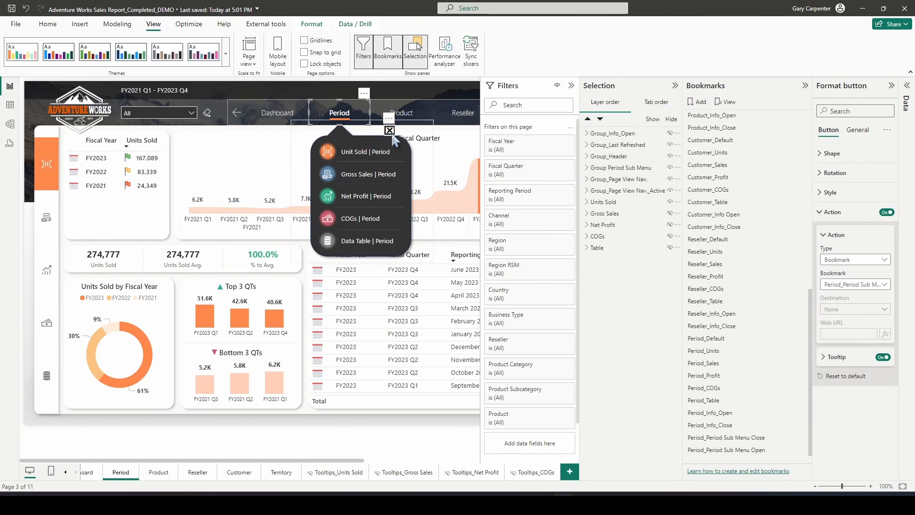
Turn on the close button's action and set it to the Period_Period Sub Menu Close bookmark
left_click(389, 130)
left_click(390, 131)
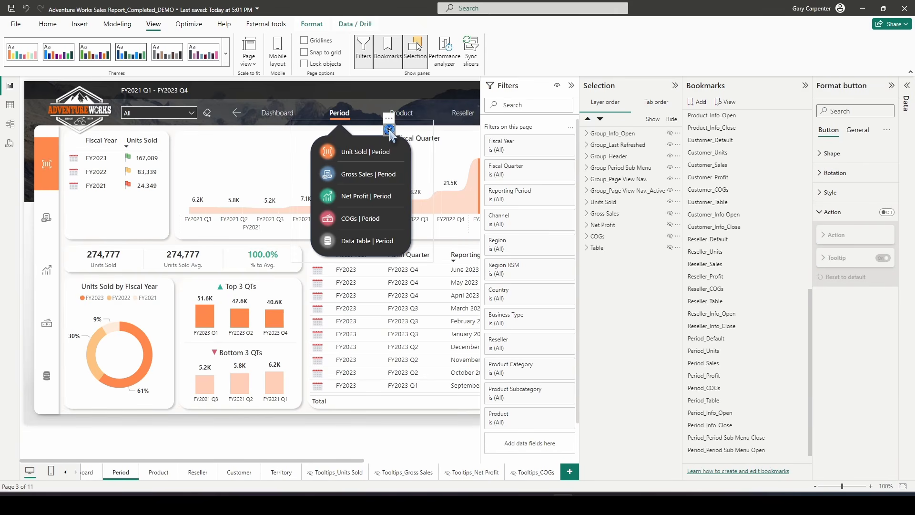
left_click(887, 212)
left_click(886, 213)
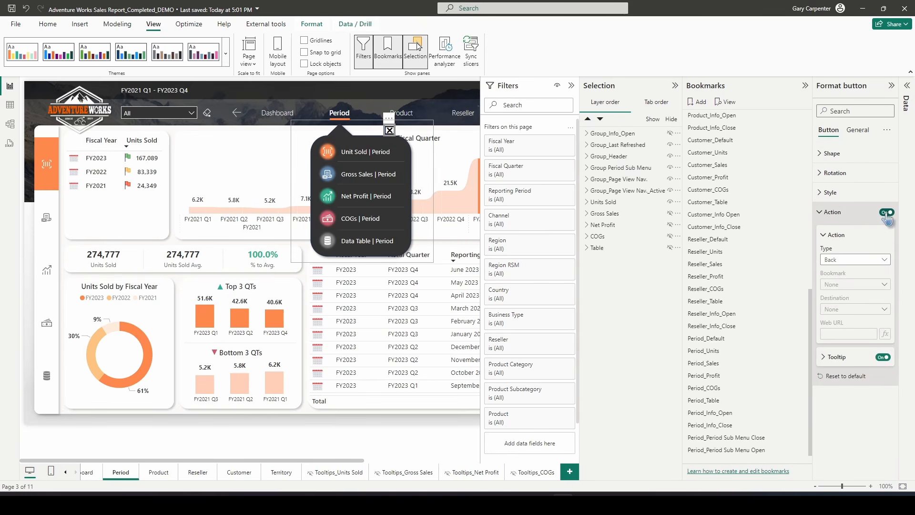
left_click(849, 260)
left_click(833, 283)
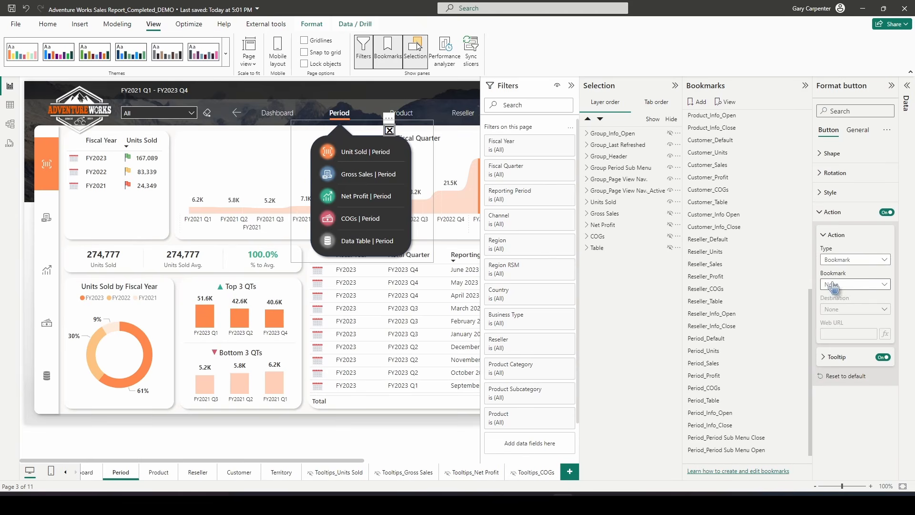
left_click(832, 285)
scroll(845, 267, "down", 9)
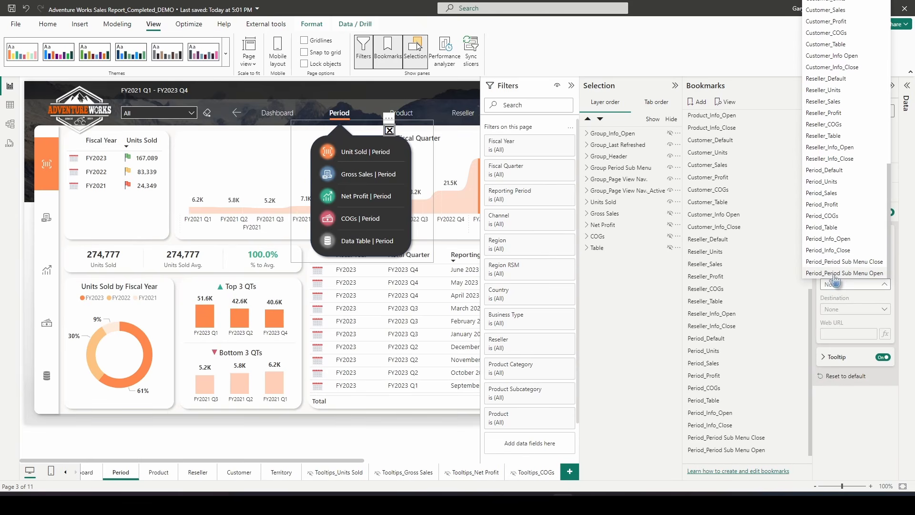
left_click(848, 261)
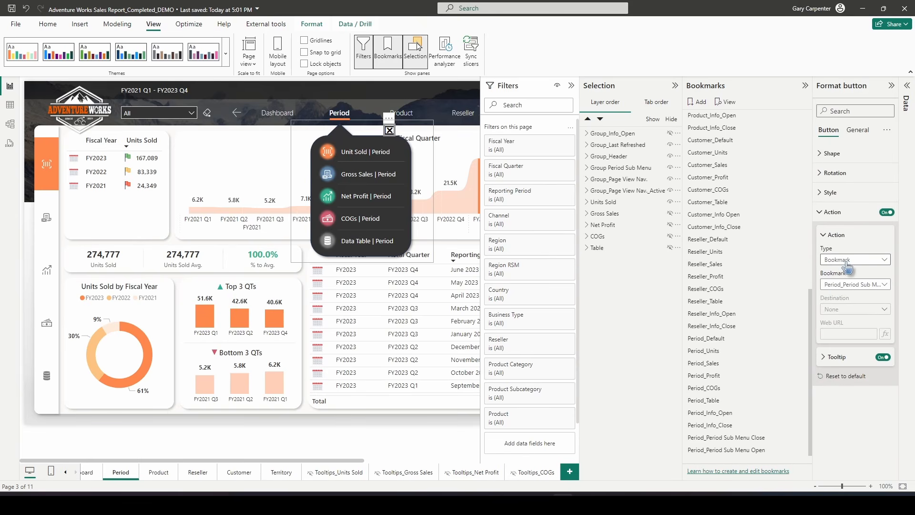
Turn on a bookmark action for the Unit Sold | Period button and choose its bookmark
left_click(385, 159)
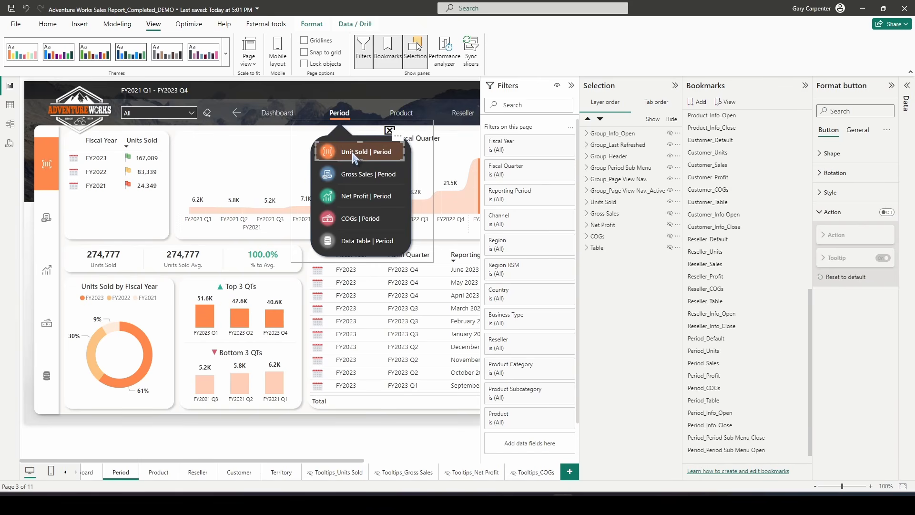
left_click(886, 212)
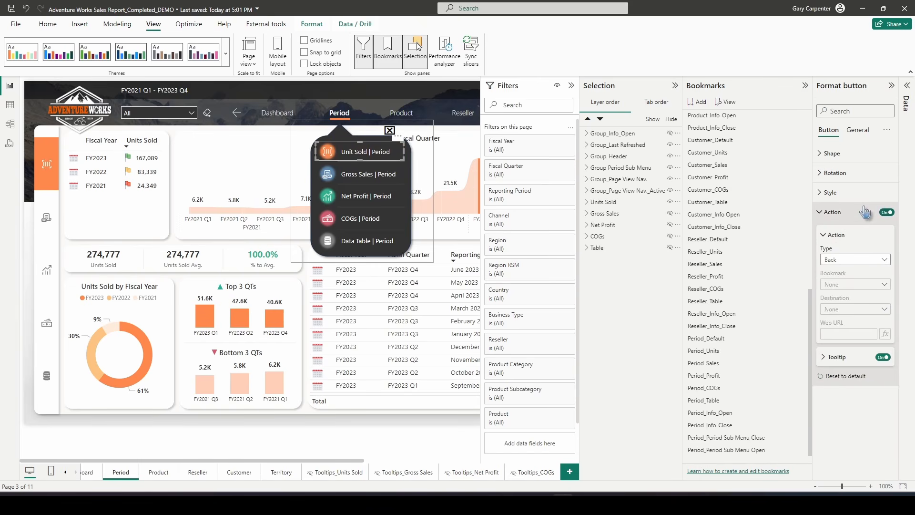
left_click(841, 260)
left_click(837, 273)
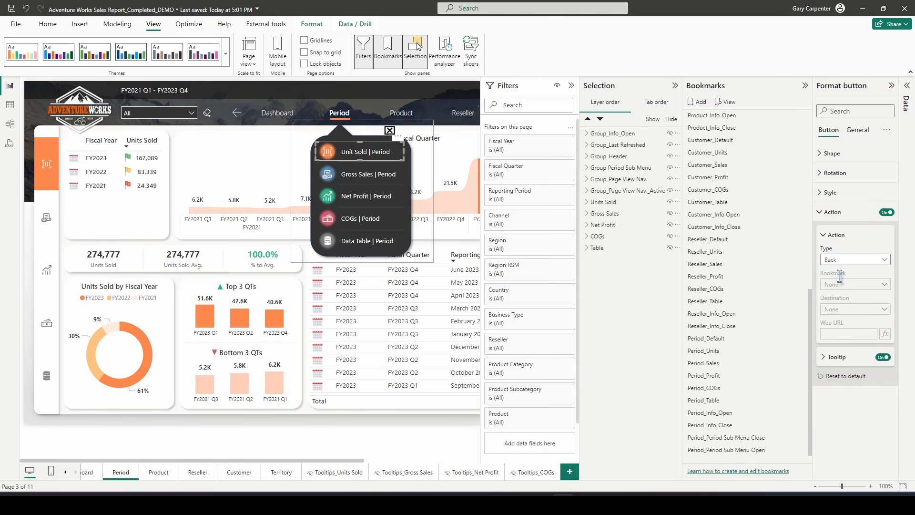
left_click(851, 285)
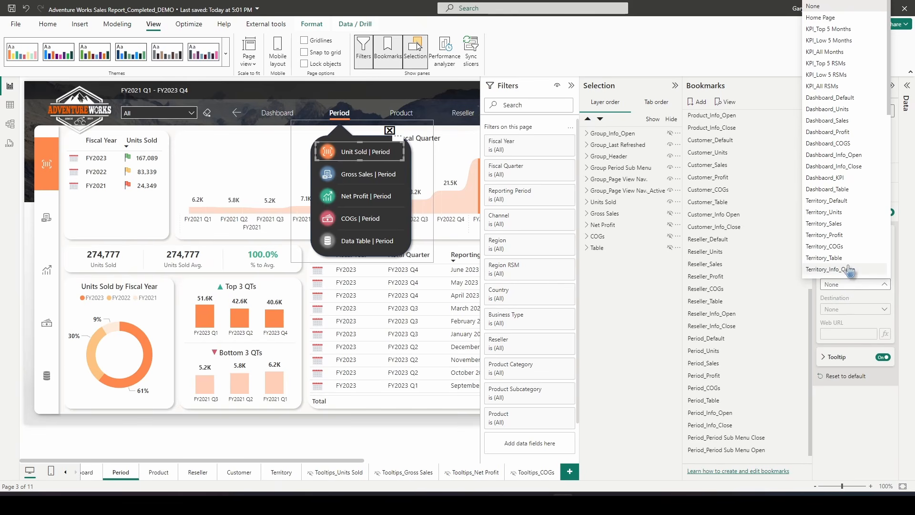
scroll(839, 220, "down", 10)
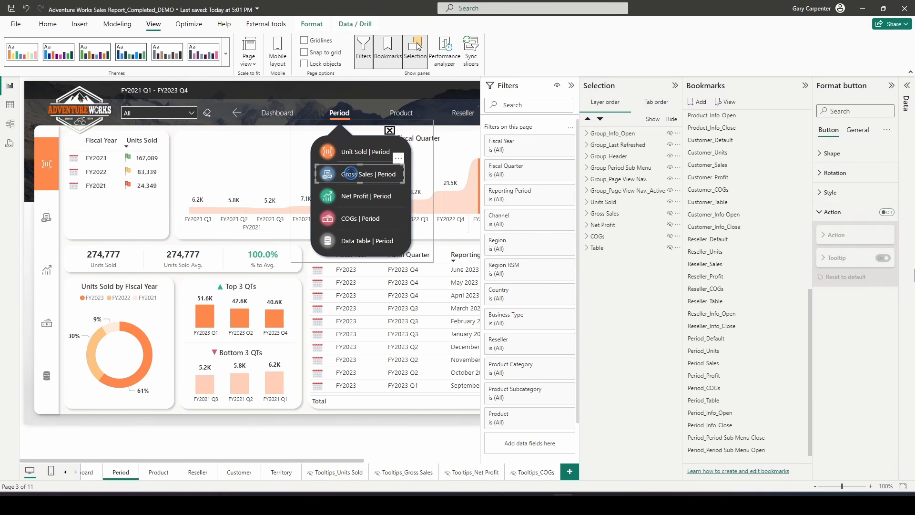
Turn on the Gross Sales | Period button's action and link it to the Period_Sales bookmark
left_click(887, 212)
left_click(846, 260)
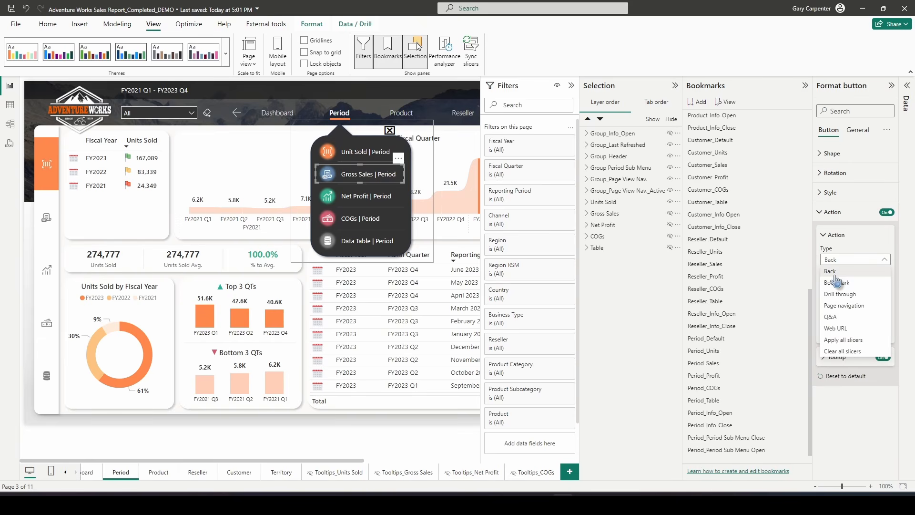
left_click(839, 283)
left_click(841, 285)
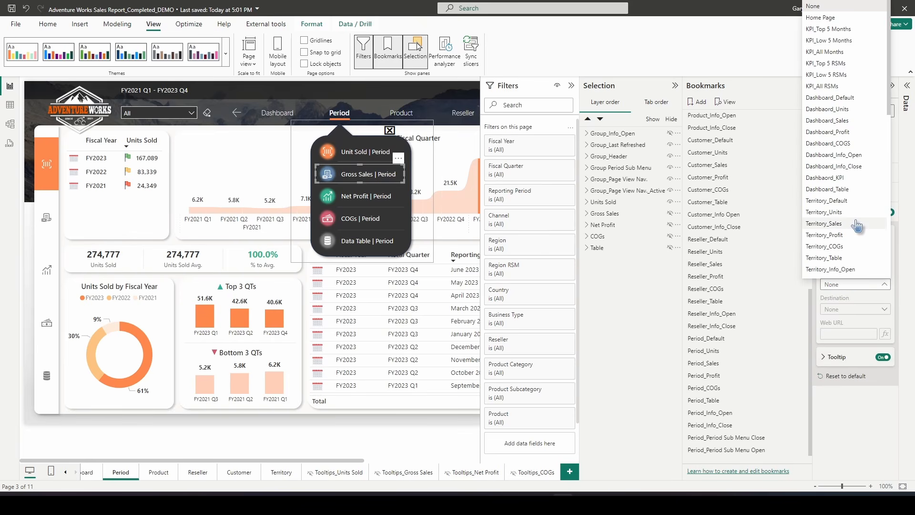
scroll(841, 215, "down", 10)
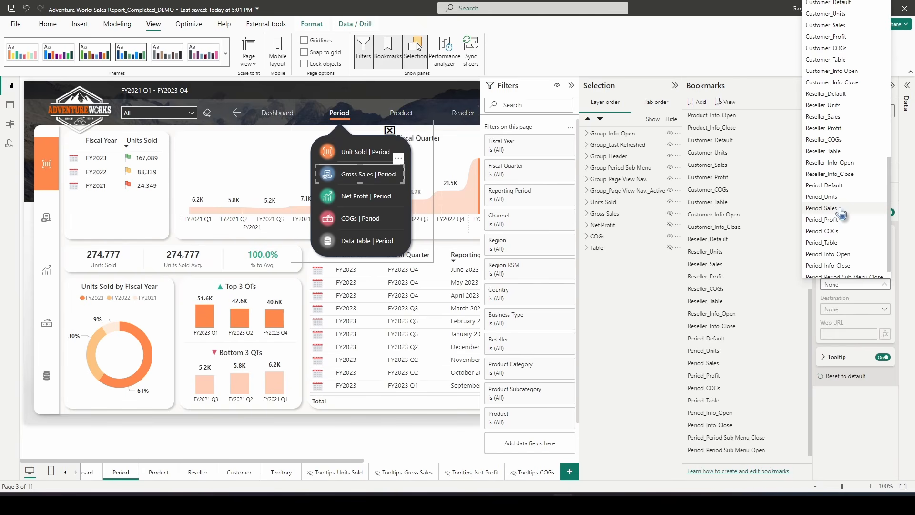
left_click(841, 210)
Turn on the Net Profit | Period button's action and link it to the Customer_Profit bookmark
left_click(377, 196)
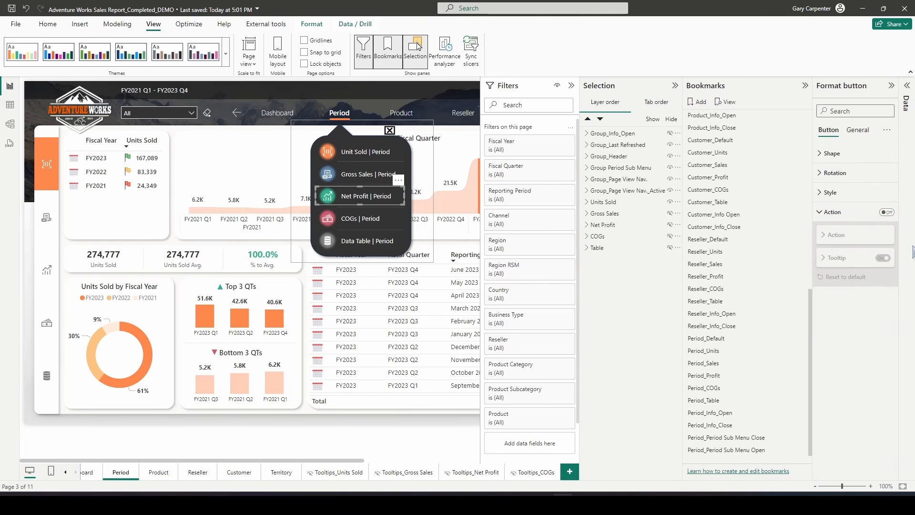
left_click(886, 212)
left_click(828, 235)
left_click(853, 260)
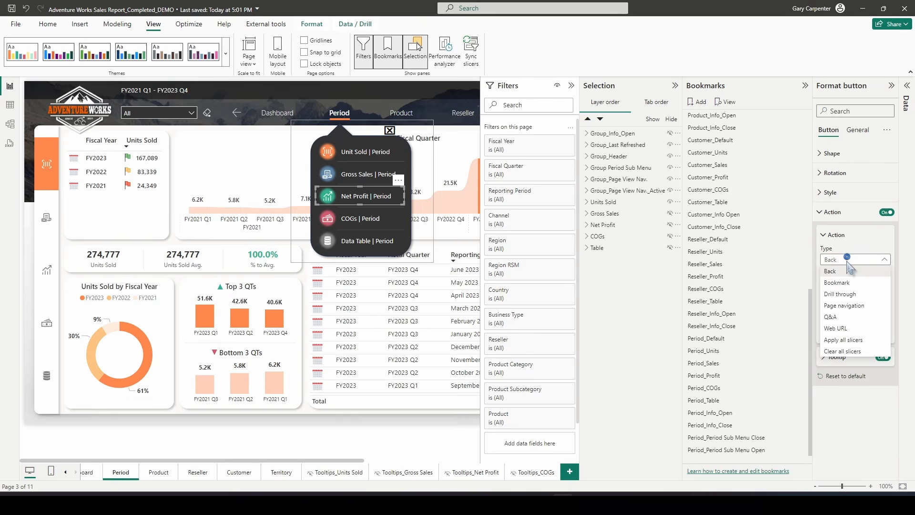
left_click(838, 283)
left_click(854, 284)
left_click(837, 227)
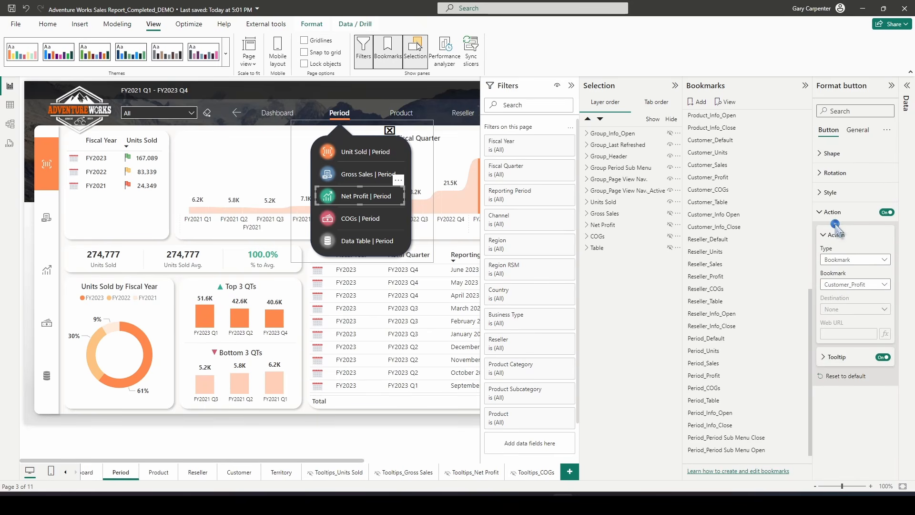
Turn on the COGs | Period button's action as a bookmark action and choose its bookmark
left_click(353, 219)
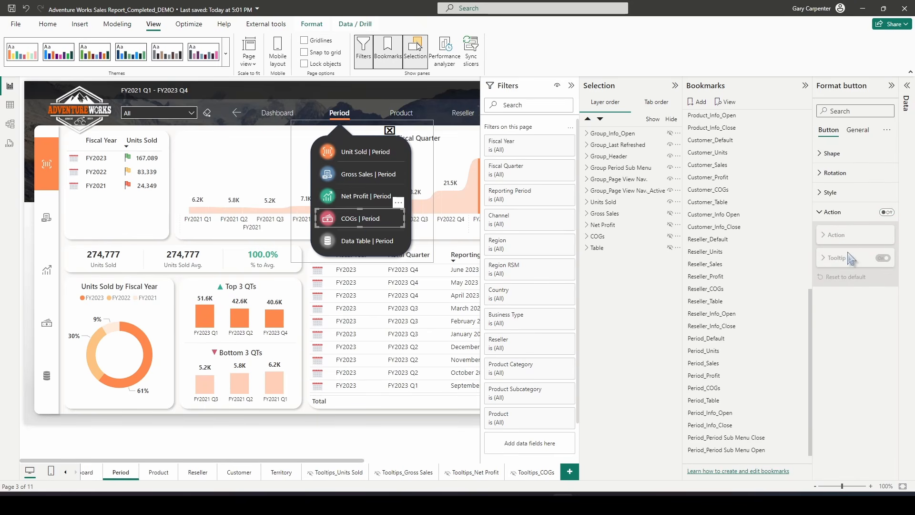
left_click(887, 212)
left_click(850, 238)
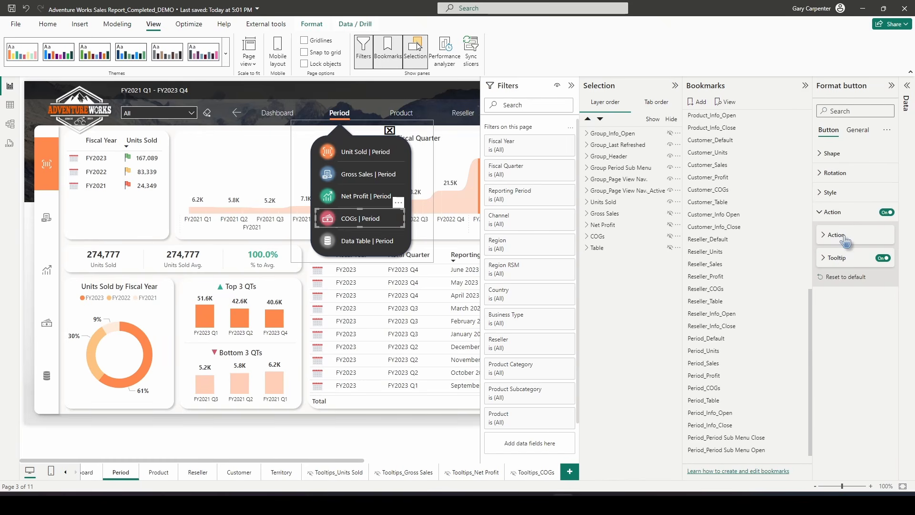
left_click(845, 236)
left_click(848, 261)
left_click(836, 282)
left_click(840, 285)
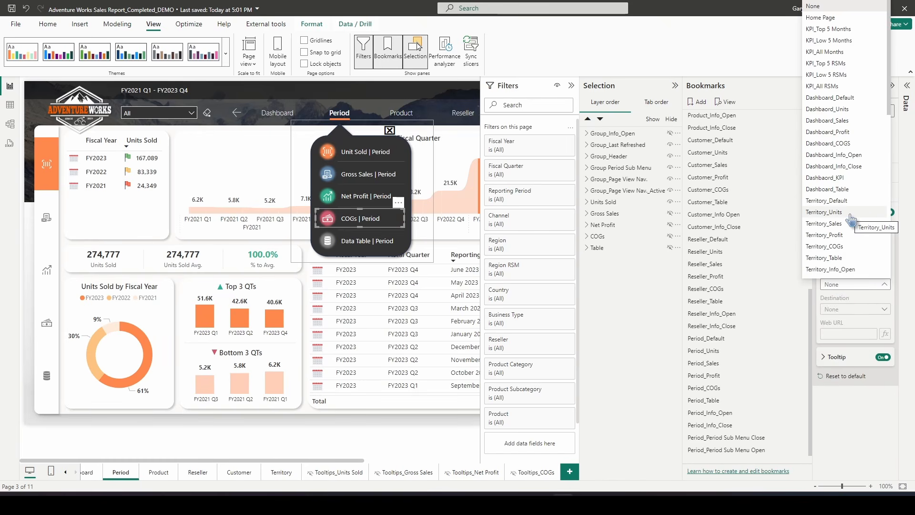
scroll(852, 220, "down", 3)
left_click(852, 220)
Turn on the Data Table | Period button's action and link it to the Period_Table bookmark
left_click(359, 241)
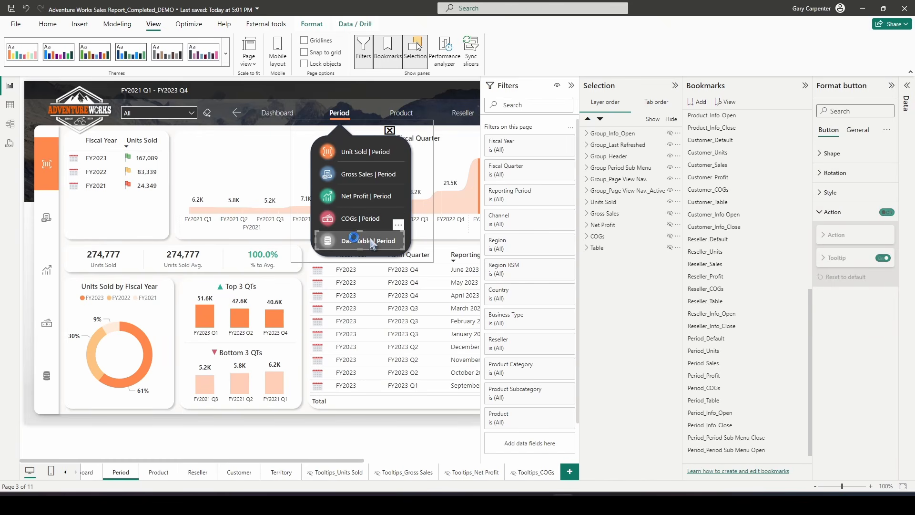
left_click(888, 212)
left_click(887, 212)
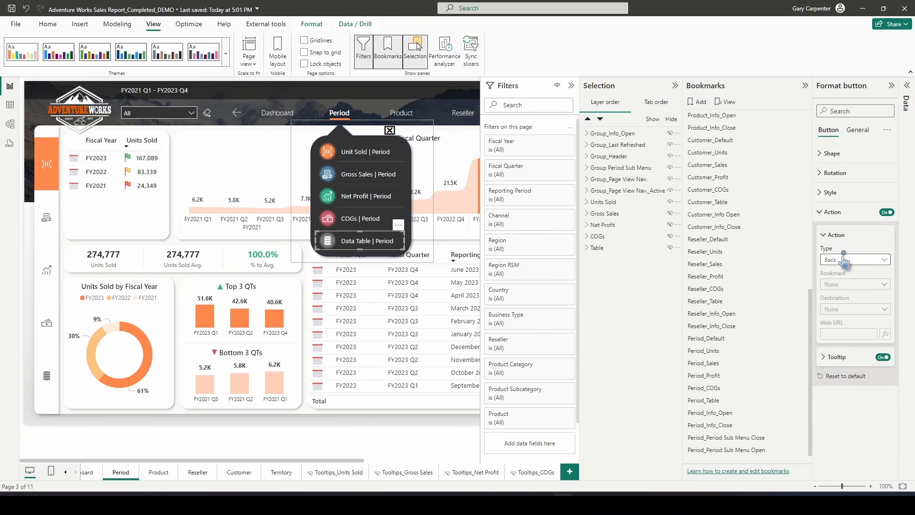
left_click(853, 260)
left_click(837, 283)
left_click(842, 284)
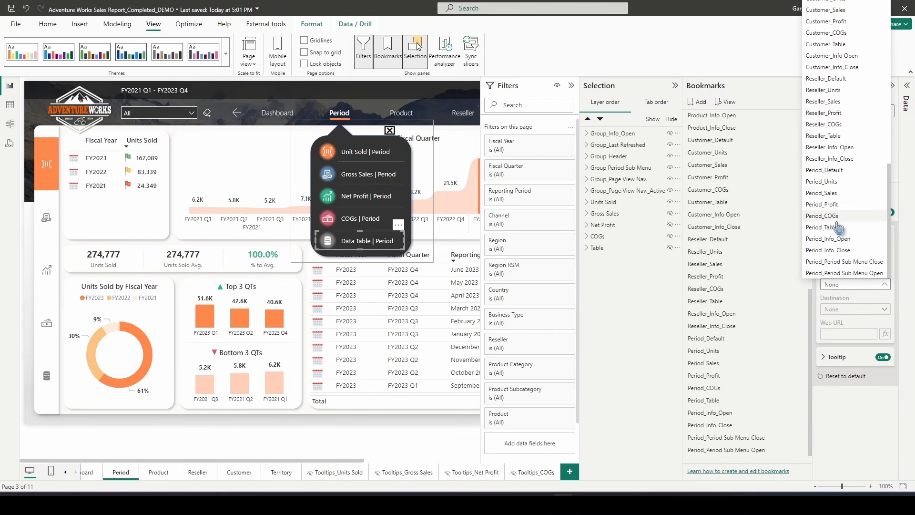
left_click(832, 228)
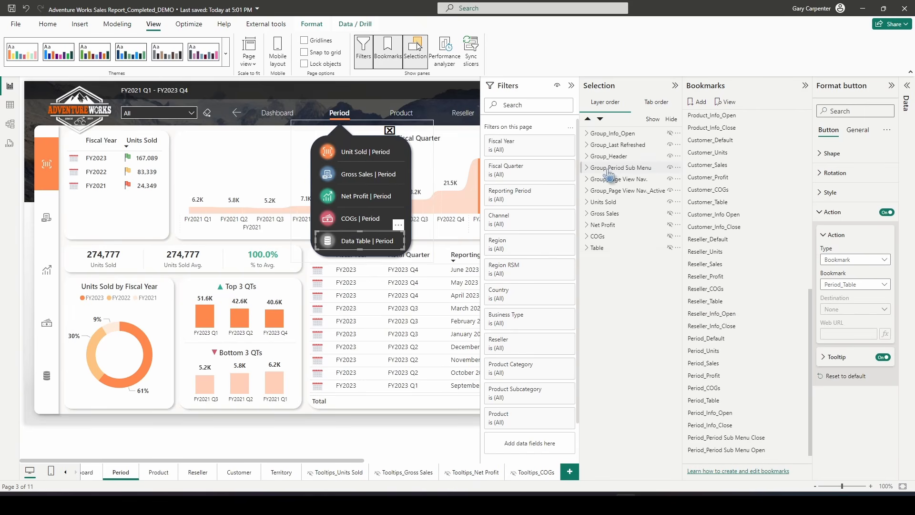
Hide the Period Sub Menu group and update the Period_Default and Period_Units bookmarks
left_click(670, 167)
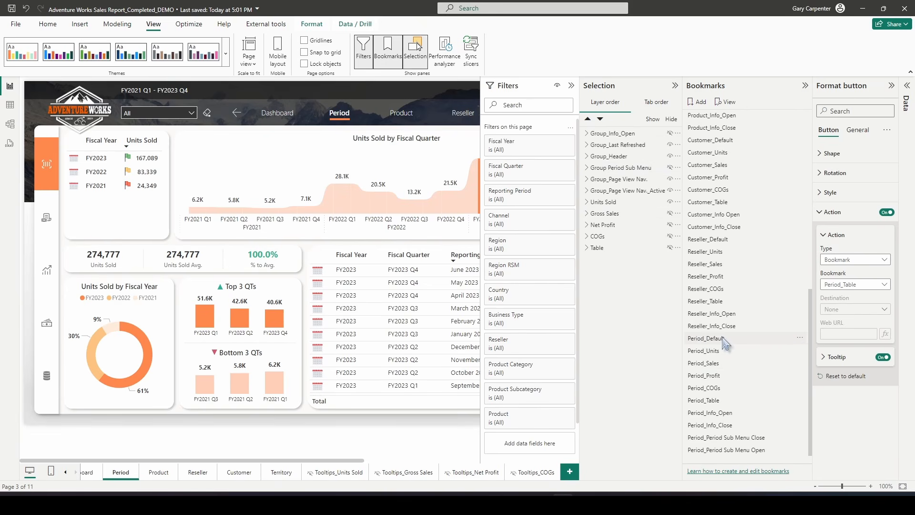
left_click(891, 85)
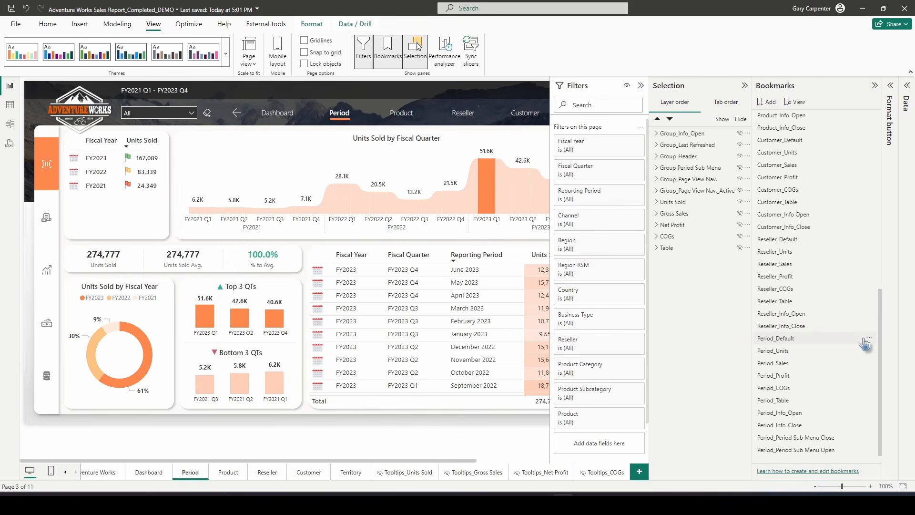
left_click(870, 339)
left_click(849, 347)
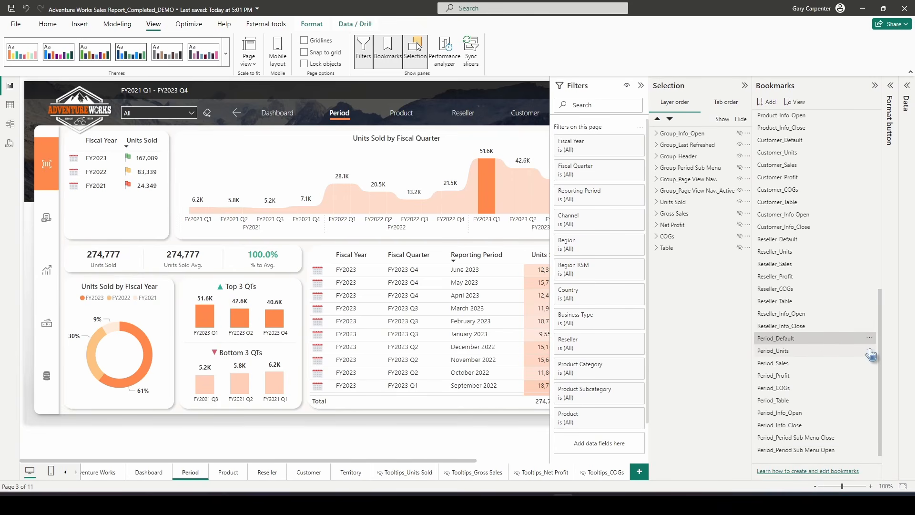
left_click(871, 352)
left_click(821, 358)
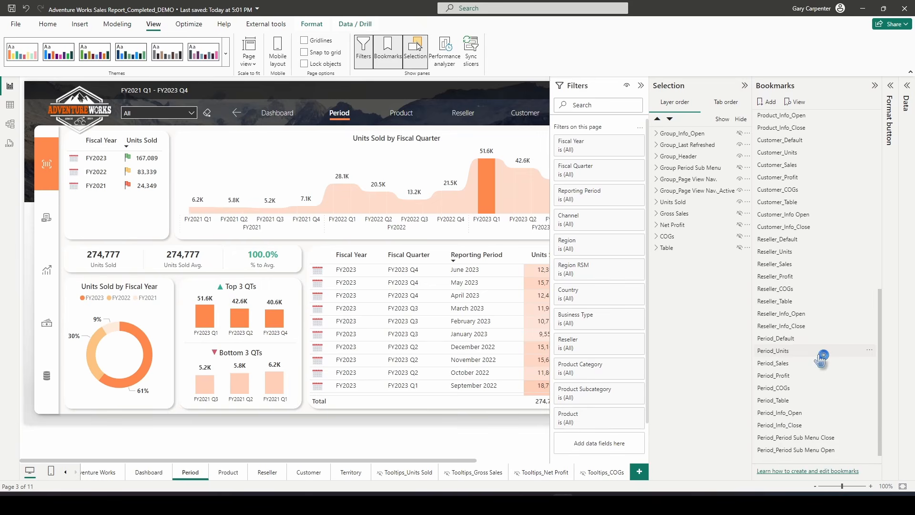
Update the Period_Sales and Period_Profit bookmarks with the current page state
left_click(778, 364)
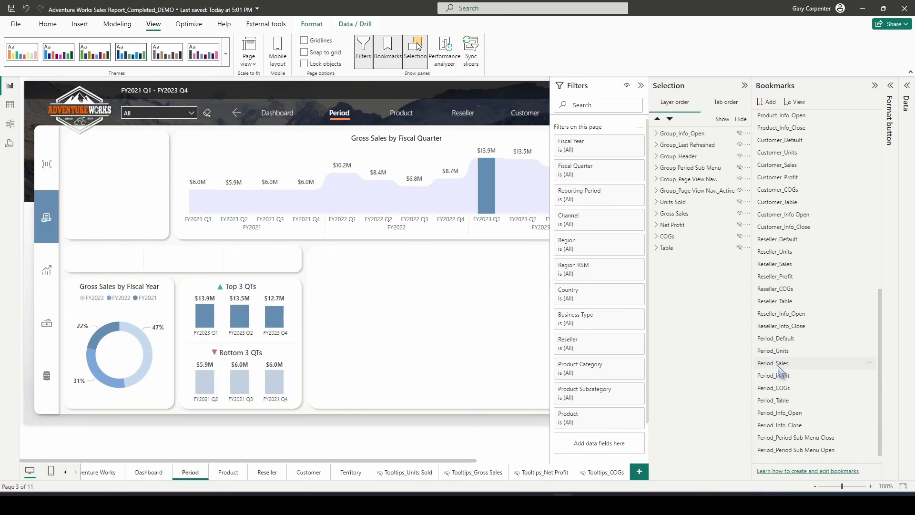
left_click(869, 363)
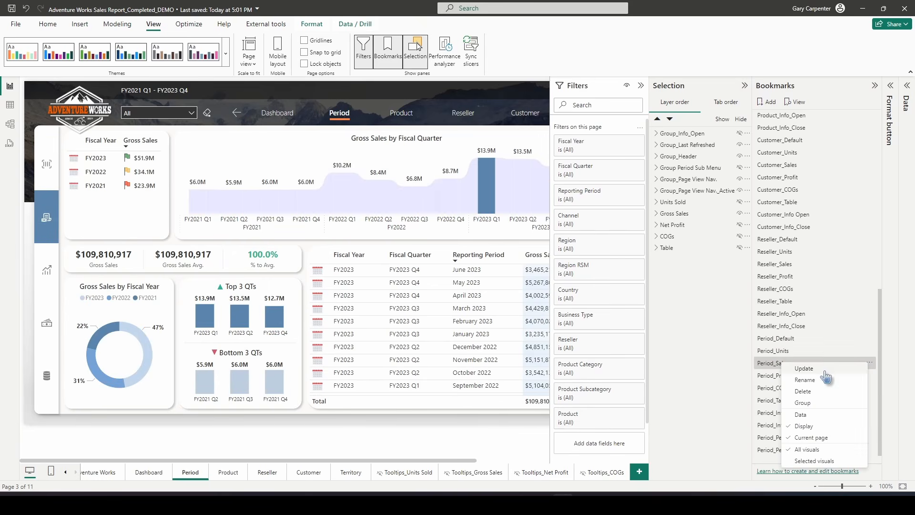
left_click(825, 371)
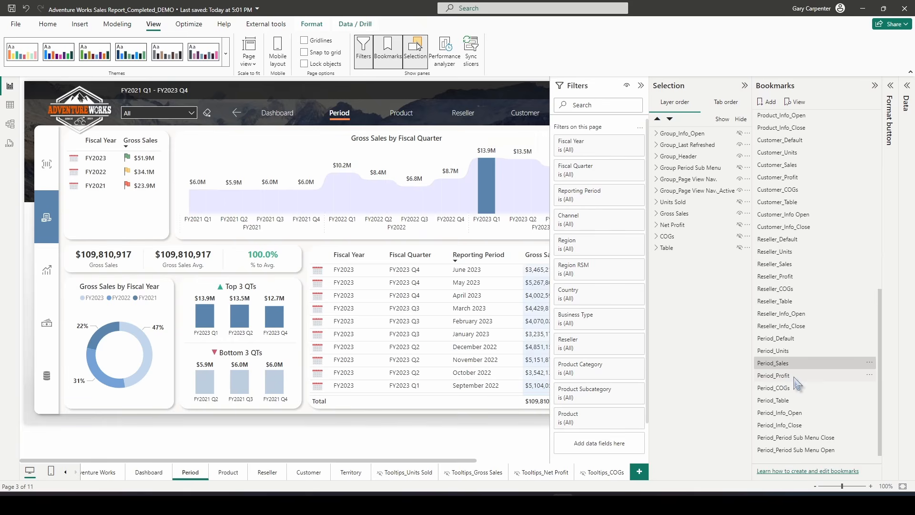
left_click(794, 378)
left_click(870, 375)
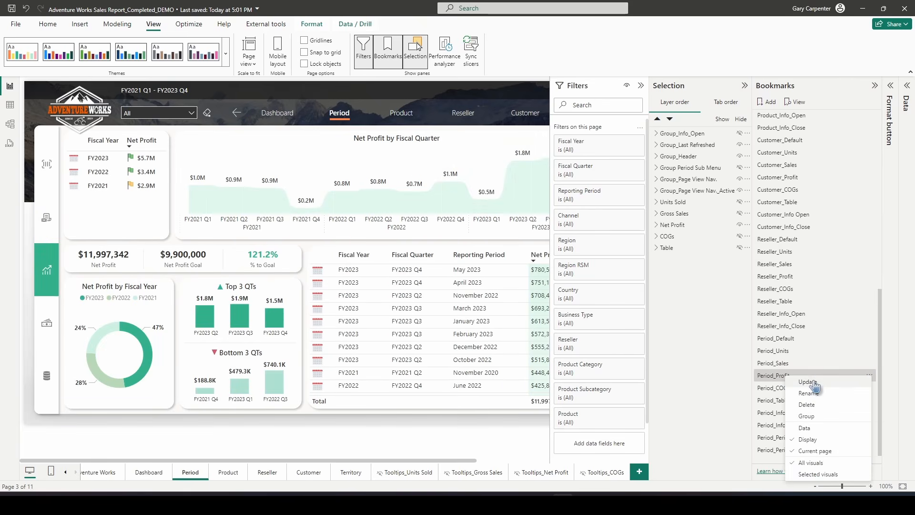
left_click(816, 385)
Update the Period_COGs and Period_Table bookmarks with the current page state
left_click(789, 389)
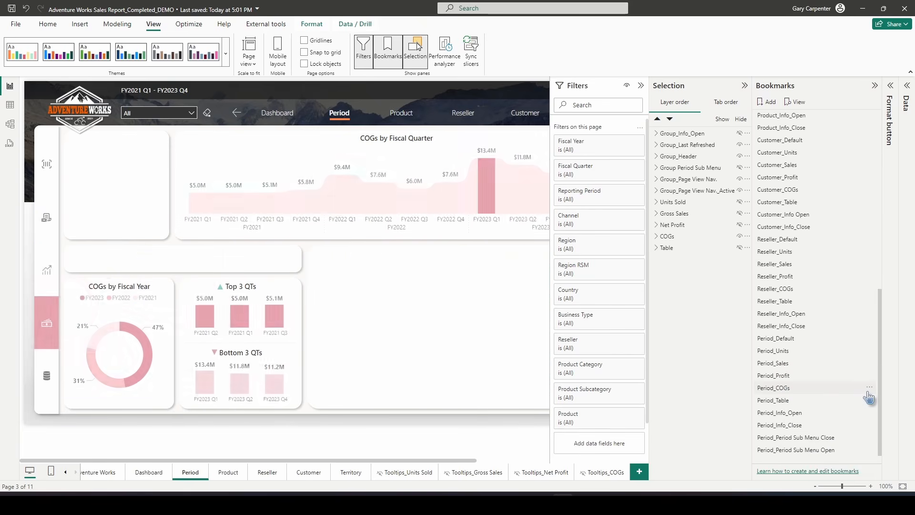
left_click(869, 387)
left_click(816, 290)
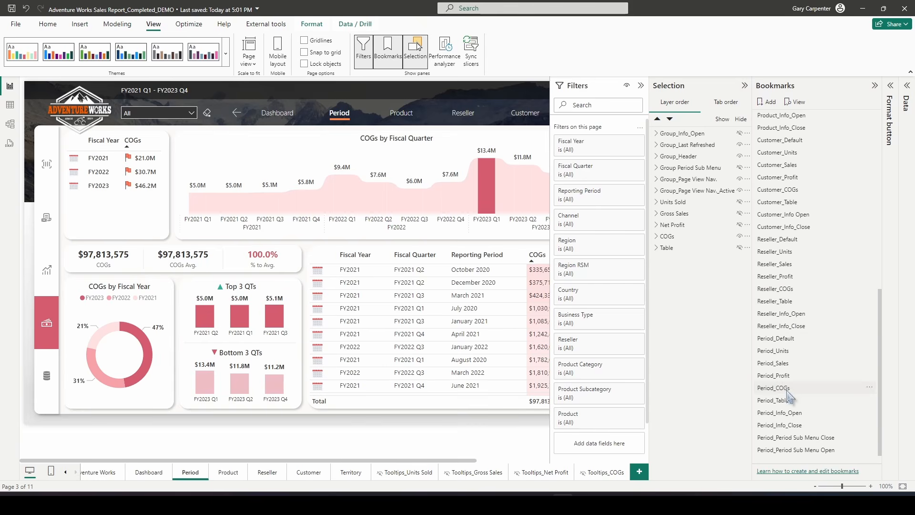
left_click(782, 401)
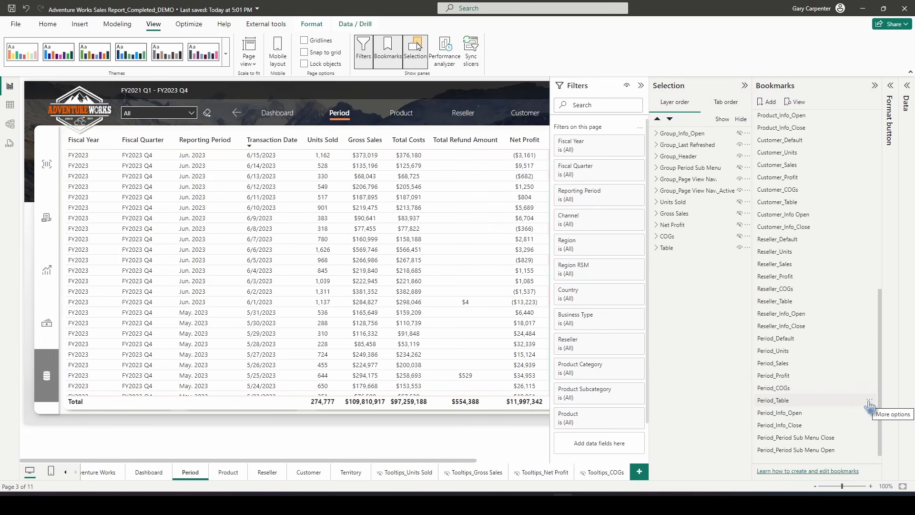
left_click(869, 400)
left_click(815, 303)
Update the Period_Info_Open and Period_Info_Close bookmarks with the current page state
left_click(789, 413)
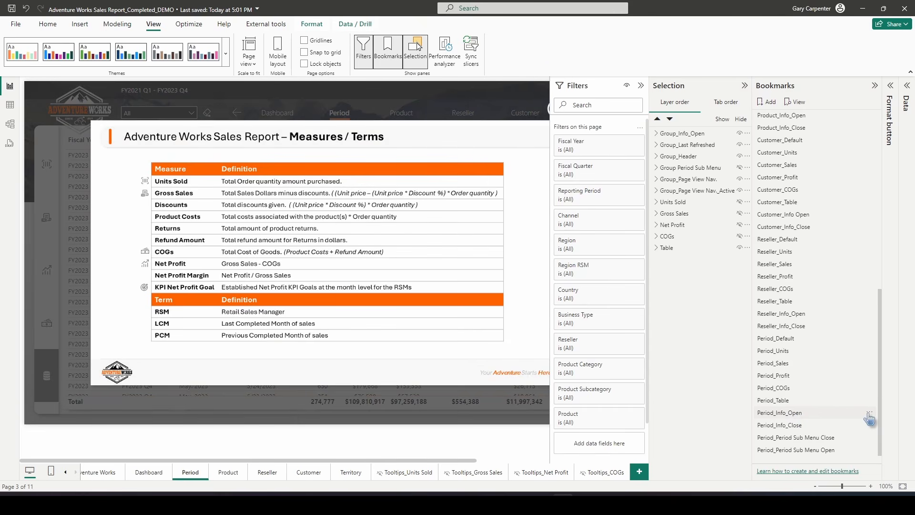
left_click(869, 414)
left_click(816, 316)
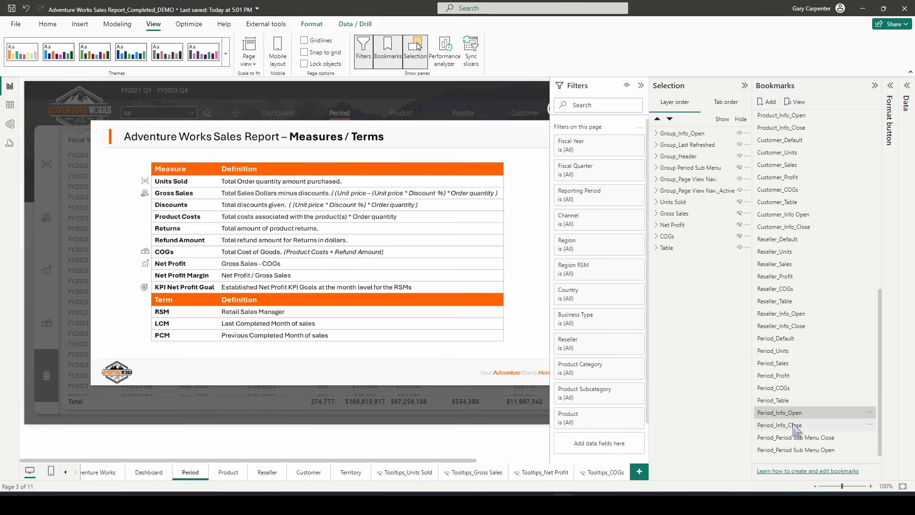
left_click(794, 426)
left_click(869, 427)
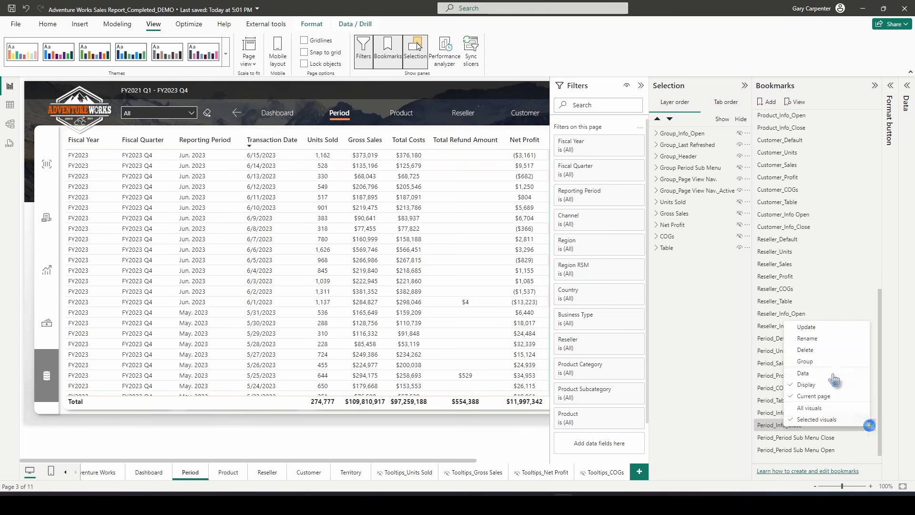
left_click(812, 329)
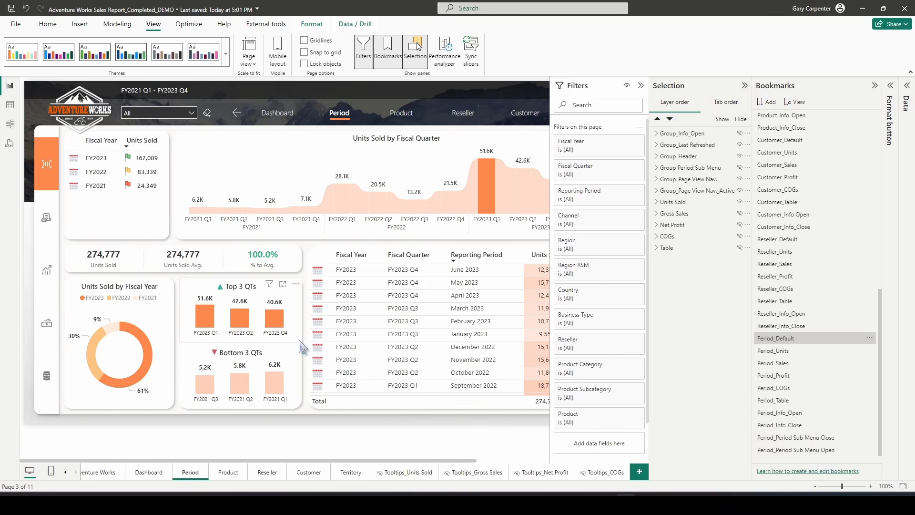
Collapse the Bookmarks and Selection panes and test opening and closing the Period popup menu
left_click(875, 85)
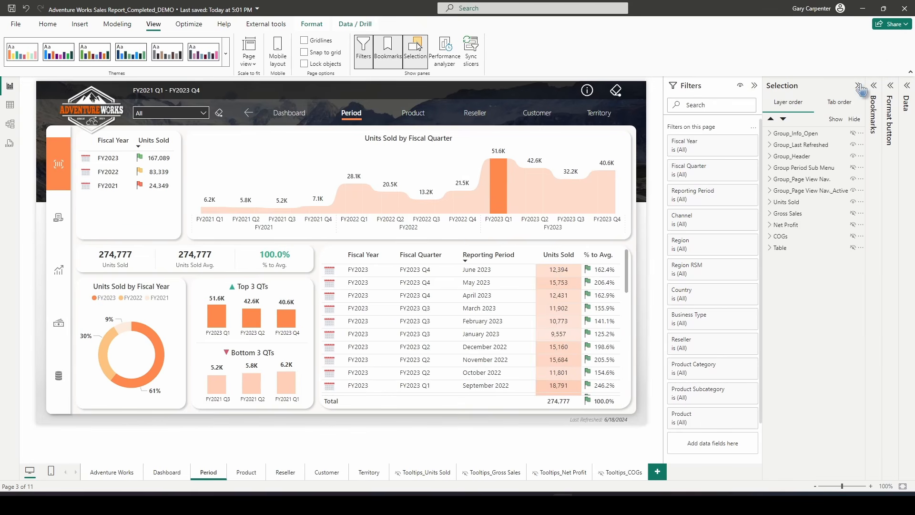
left_click(858, 85)
left_click(397, 58)
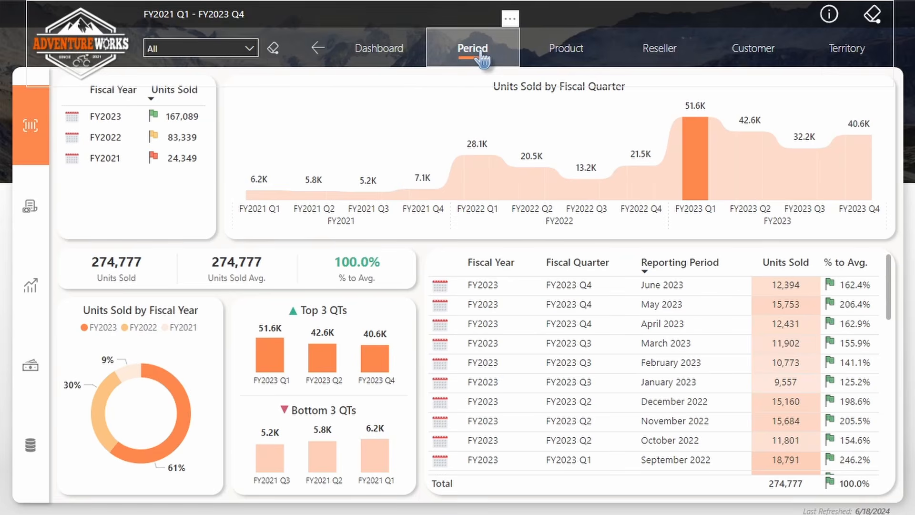
left_click(482, 57, "ctrl")
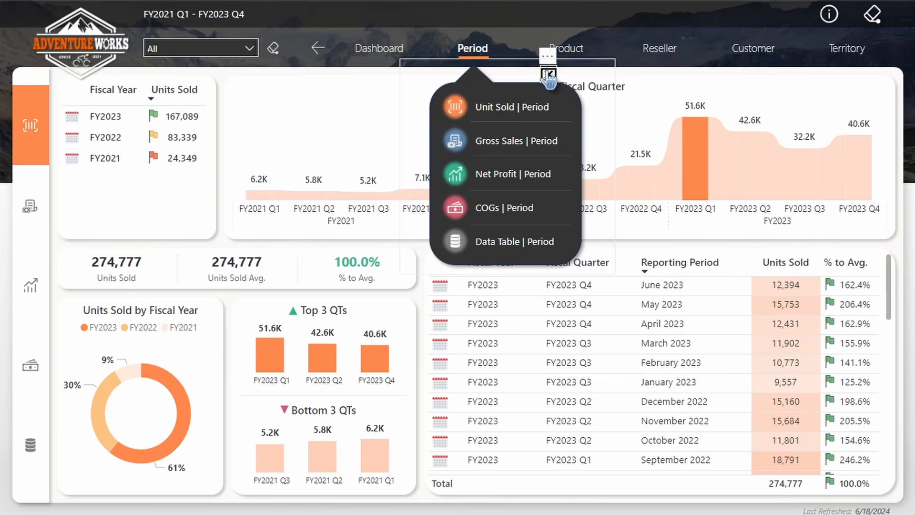
left_click(548, 75)
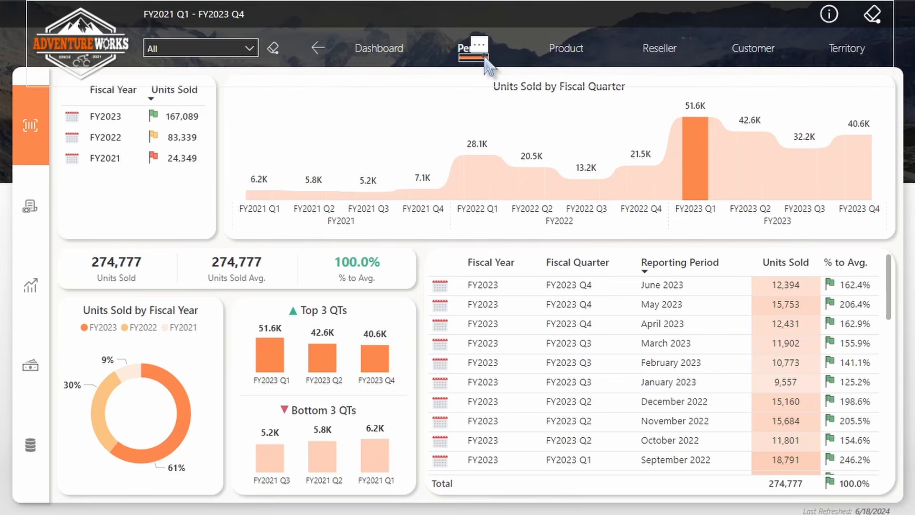
left_click(464, 61)
left_click(475, 50)
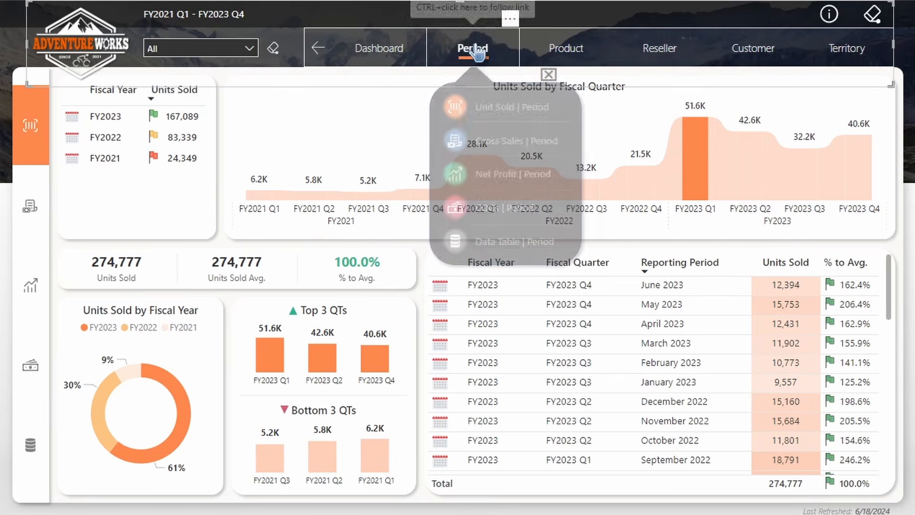
Test the popup menu buttons by switching to Gross Sales, Net Profit and COGs views, then back to Units Sold
left_click(496, 152)
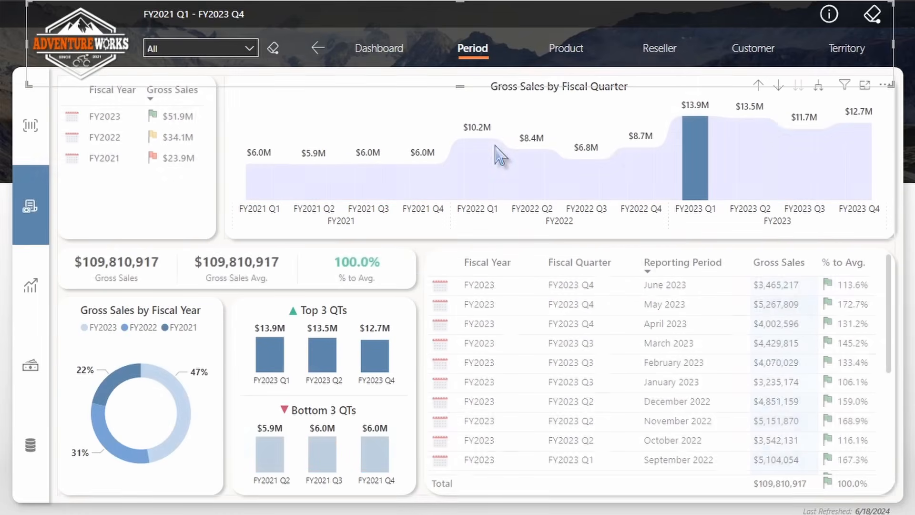
left_click(470, 57, "ctrl")
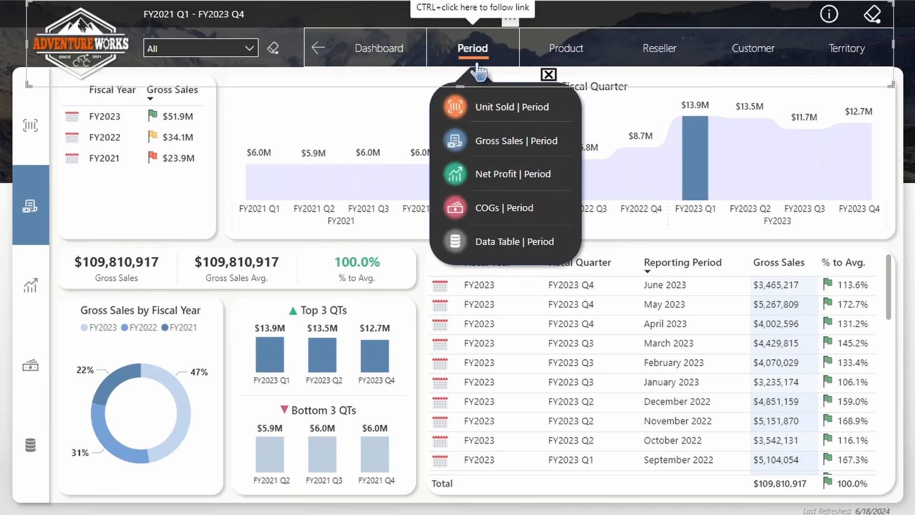
left_click(484, 182, "ctrl")
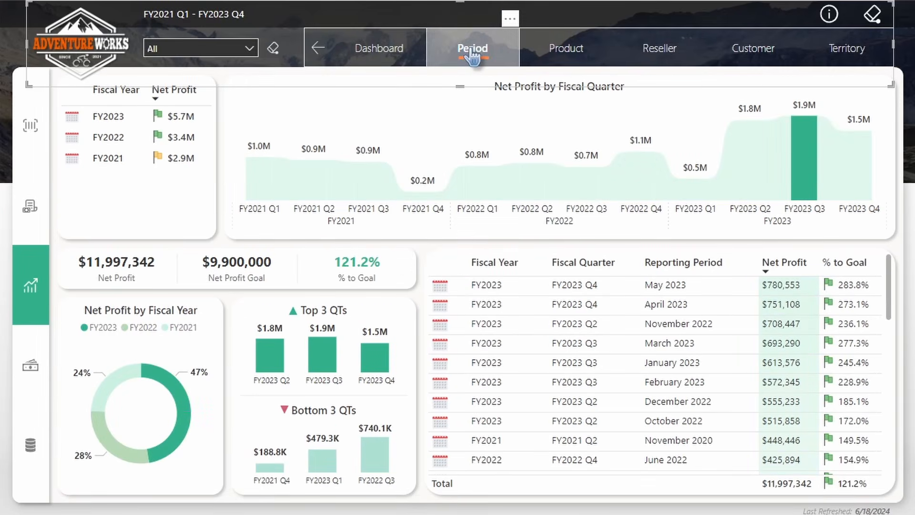
left_click(473, 56, "ctrl")
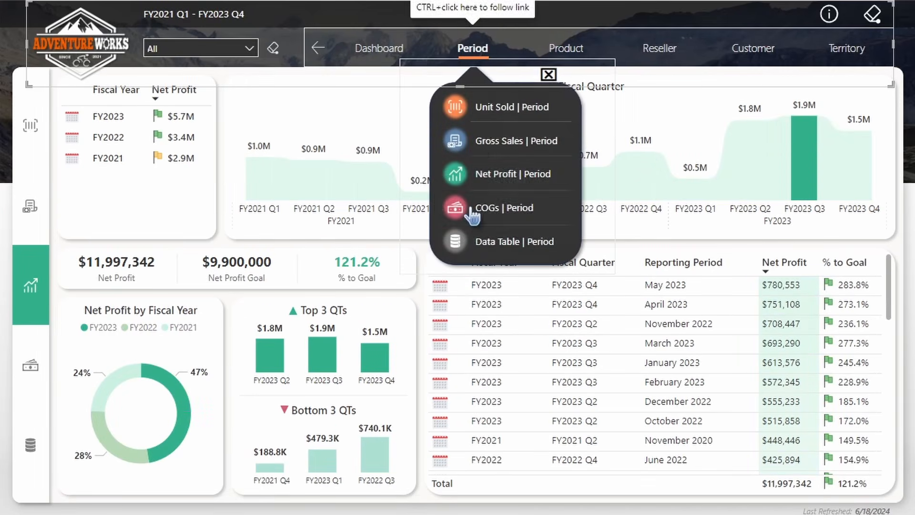
left_click(504, 210, "ctrl")
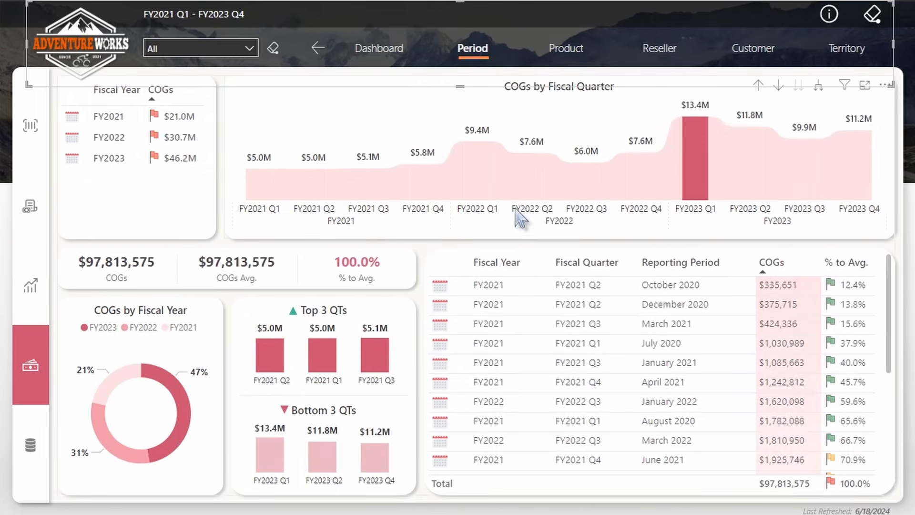
left_click(30, 125, "ctrl")
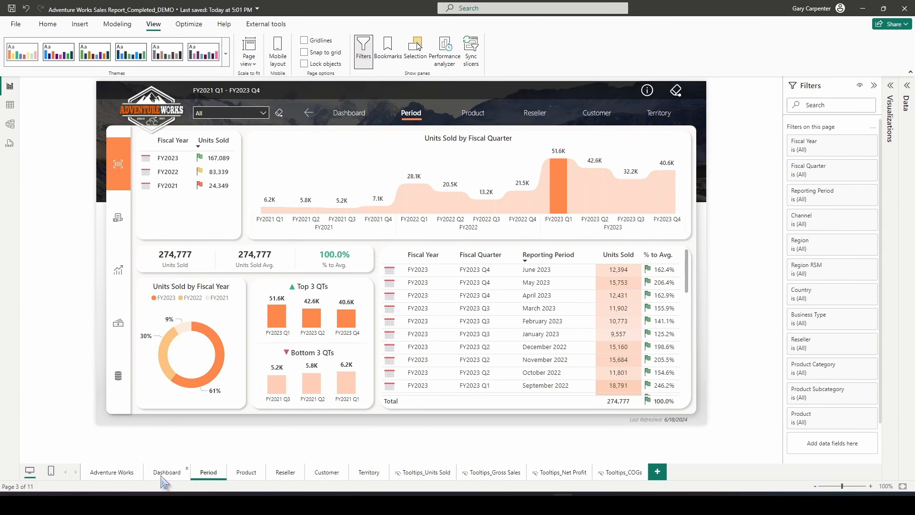
Copy the Period Sub Menu group onto the Dashboard page and place it below Group_Header in the layer order
left_click(168, 474)
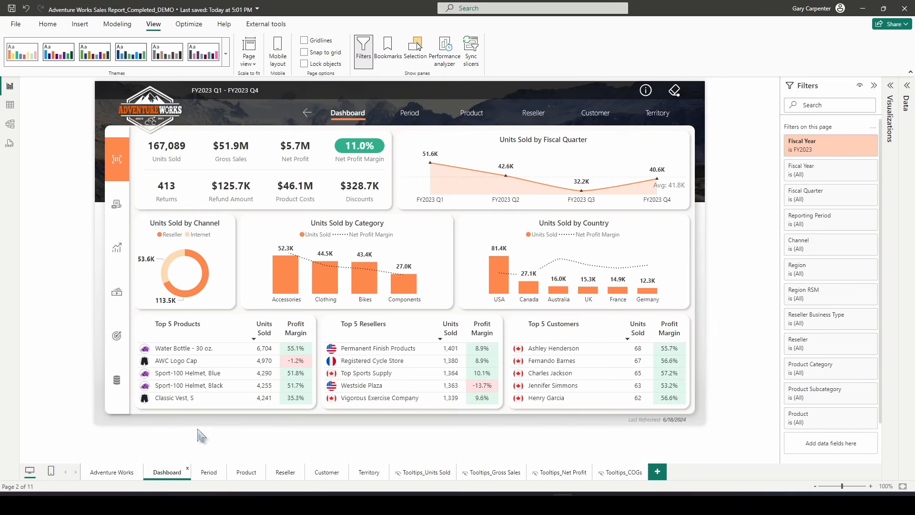
left_click(209, 473)
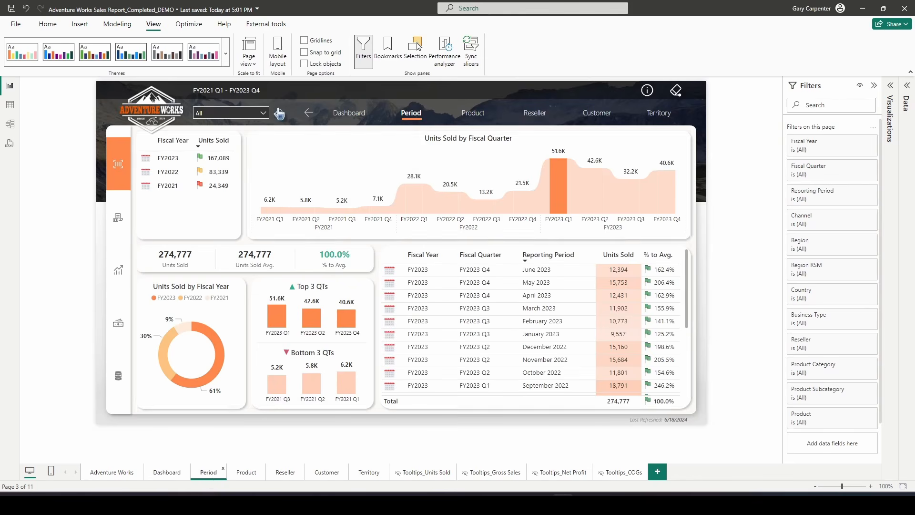
left_click(416, 46)
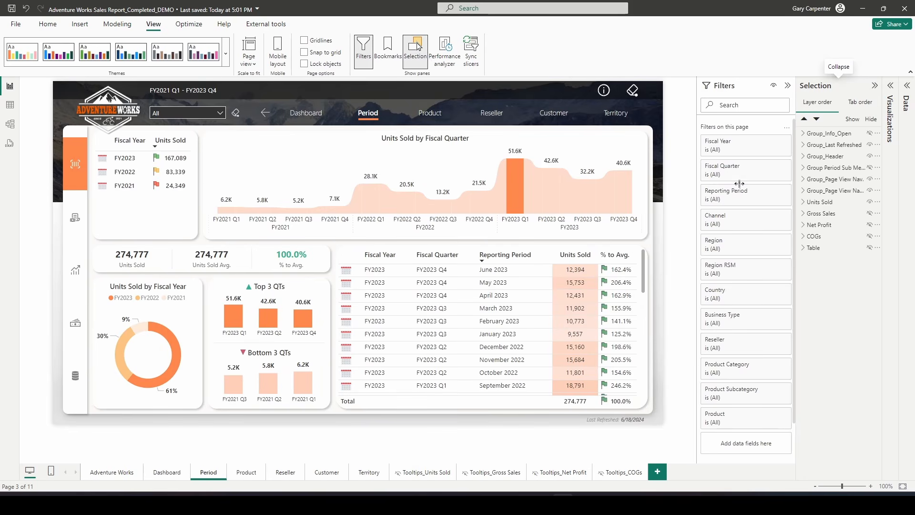
left_click_drag(796, 170, 760, 174)
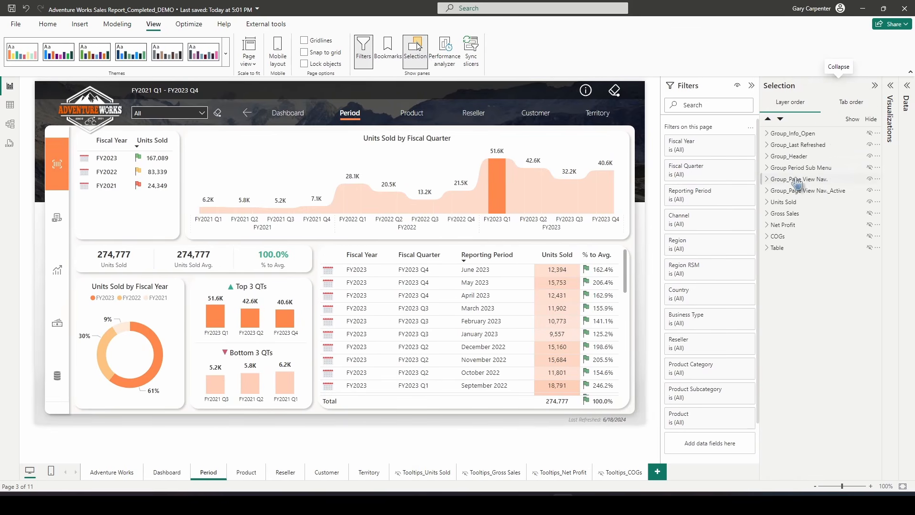
left_click(809, 168)
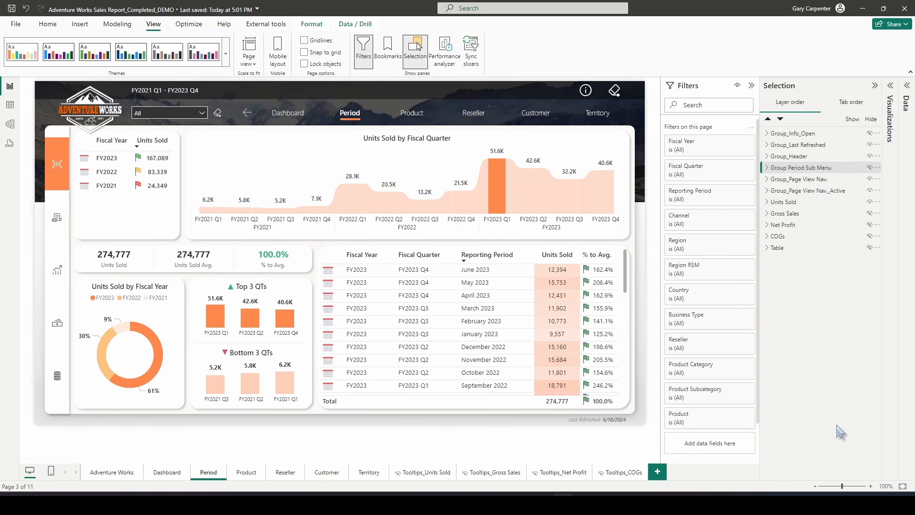
left_click(164, 472)
key("ctrl+v")
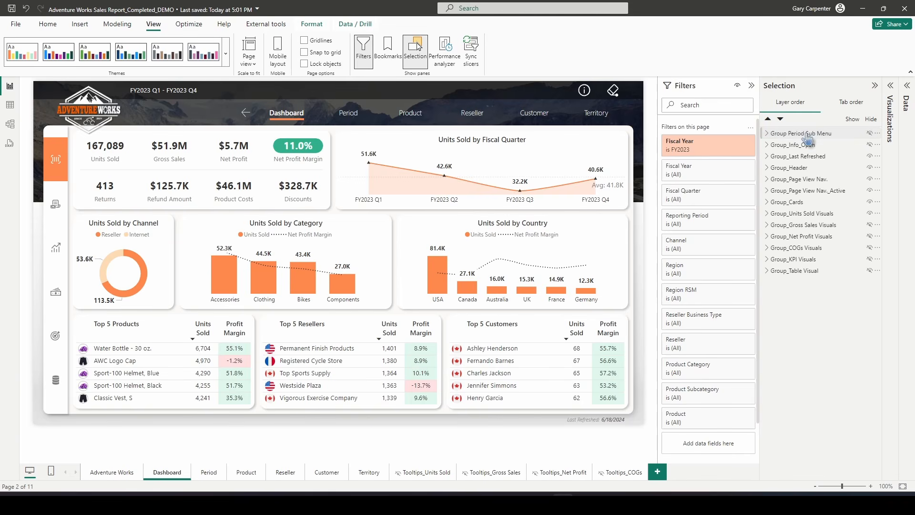
left_click_drag(805, 134, 817, 178)
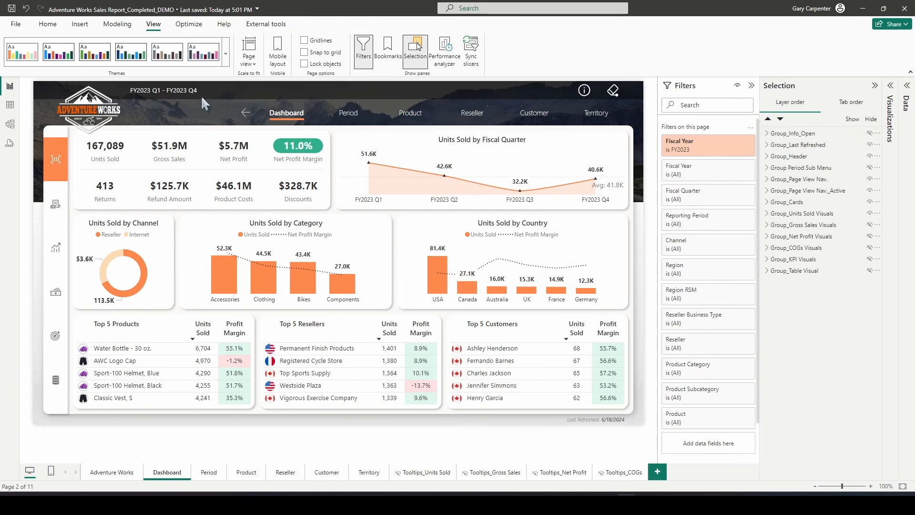
Add a new bookmark on the Dashboard page and rename it Dashboard Period Sub Menu Close
left_click(386, 50)
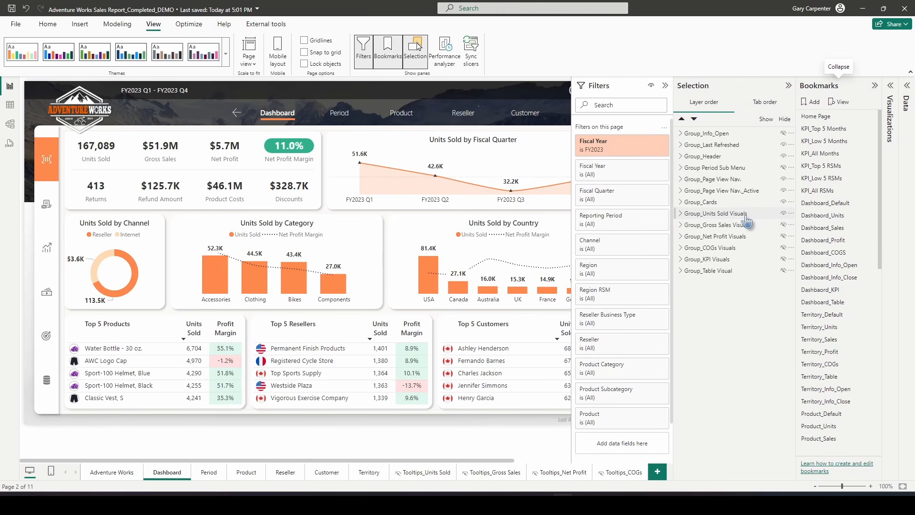
left_click(713, 167)
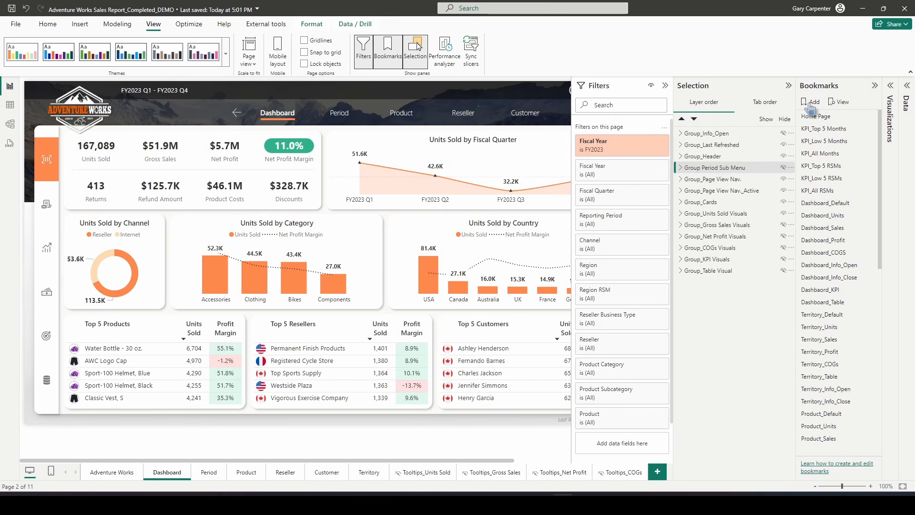
scroll(870, 320, "down", 10)
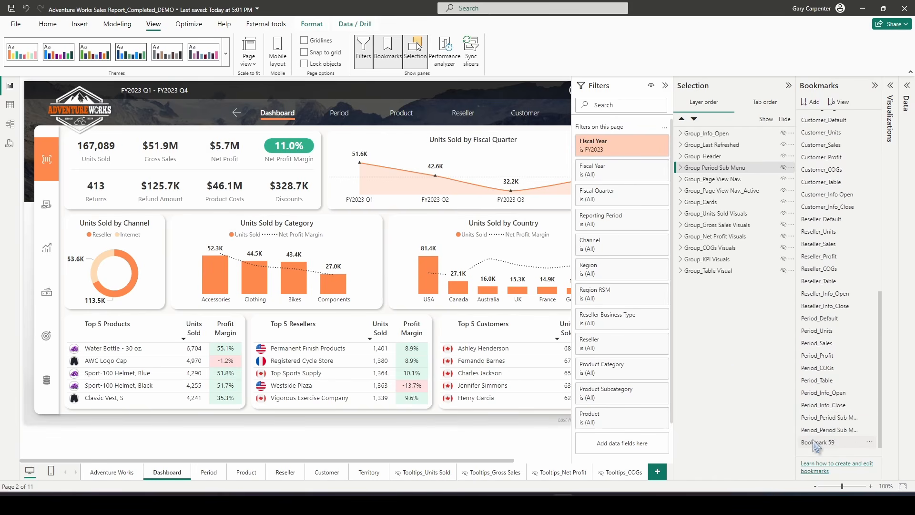
left_click_drag(817, 444, 805, 436)
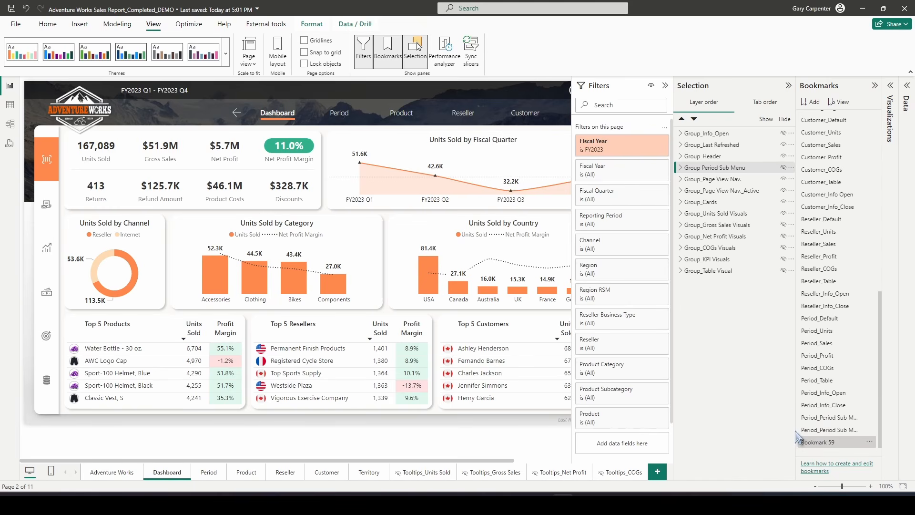
left_click_drag(796, 436, 753, 453)
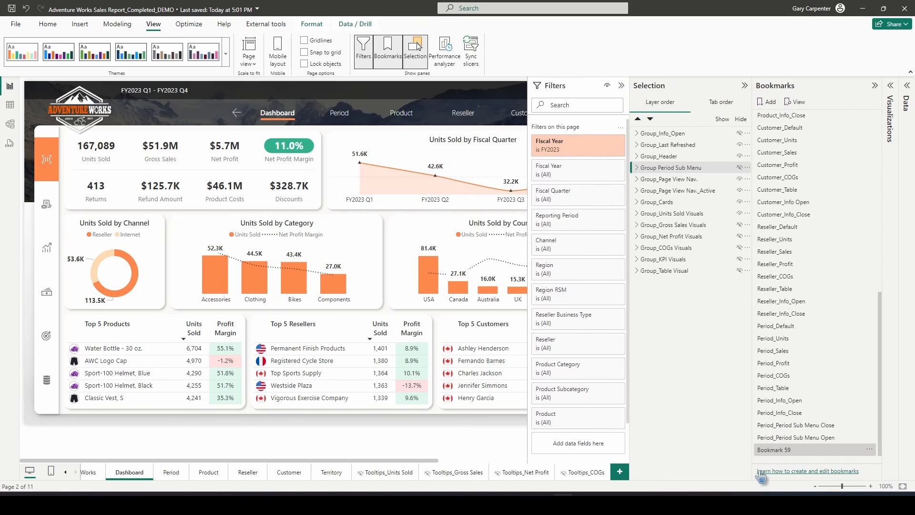
double_click(792, 451)
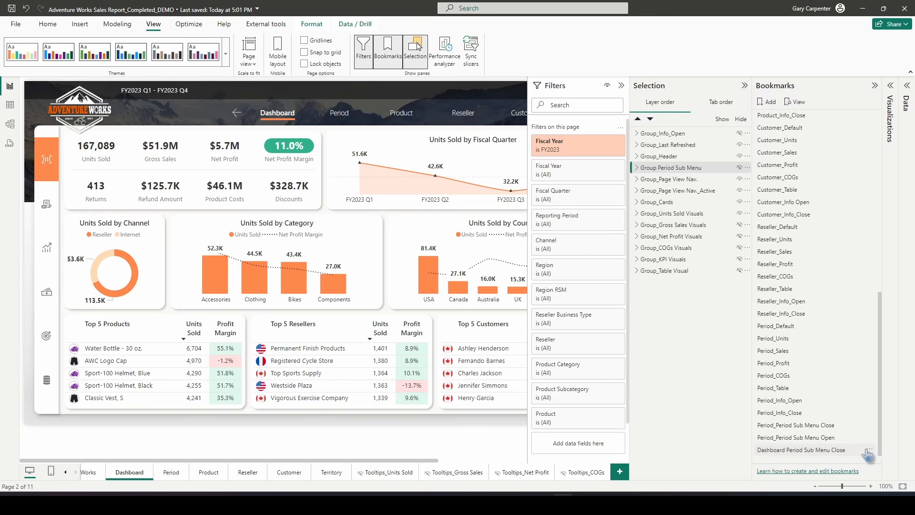
Set the Dashboard Period Sub Menu Close bookmark to skip Data and apply only to selected visuals
left_click(871, 450)
left_click(817, 397)
left_click(870, 453)
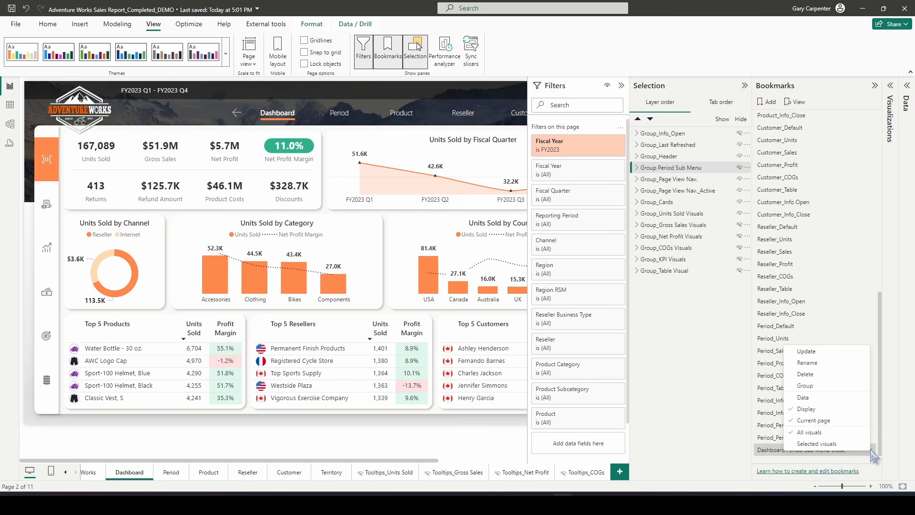
left_click(823, 442)
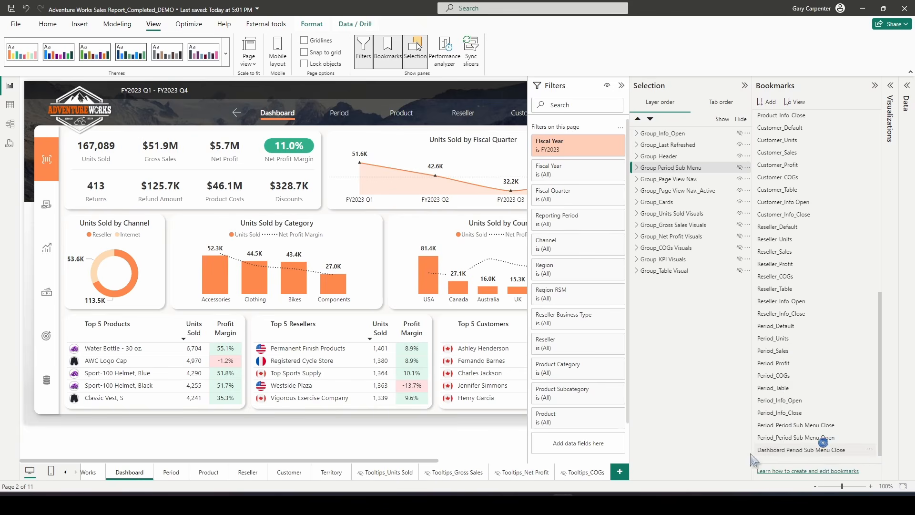
Show the Group Period Sub Menu and add a new bookmark named Dashboard Period Sub Menu Open
left_click(740, 168)
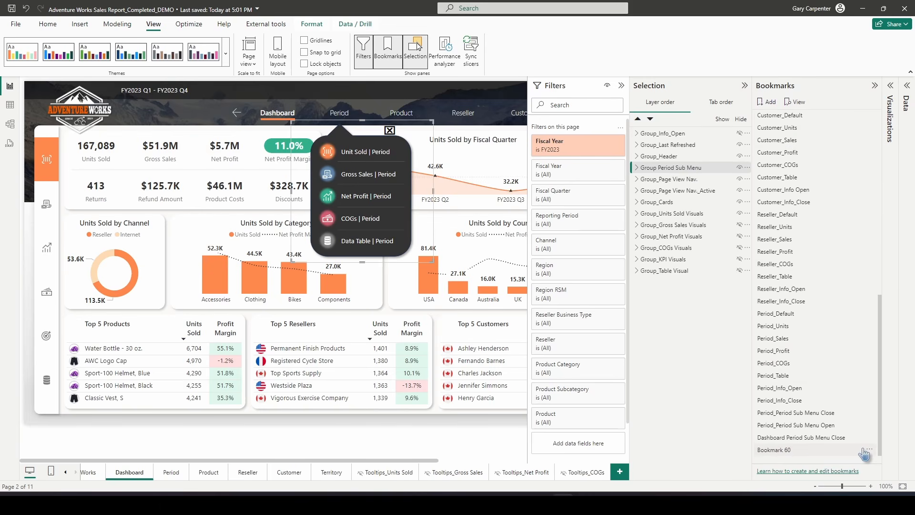
type("Dashboard Period Sub Menu Open")
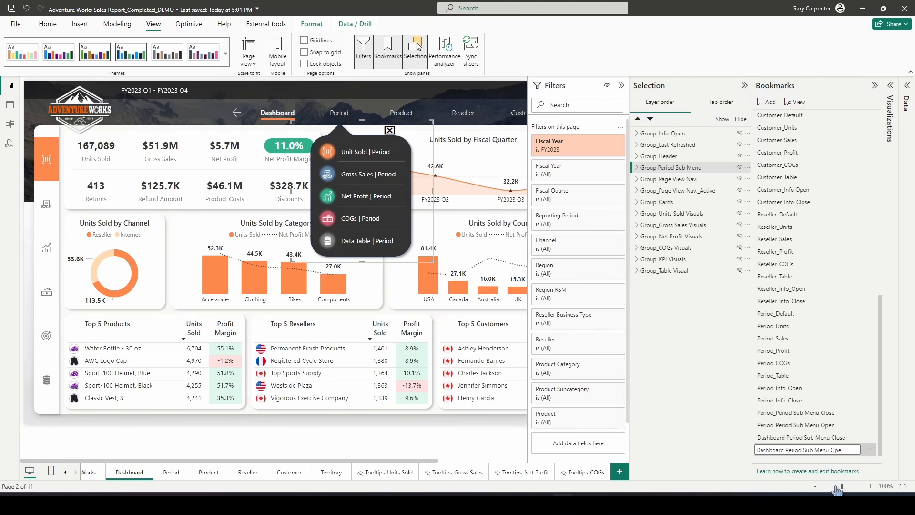
key("Return")
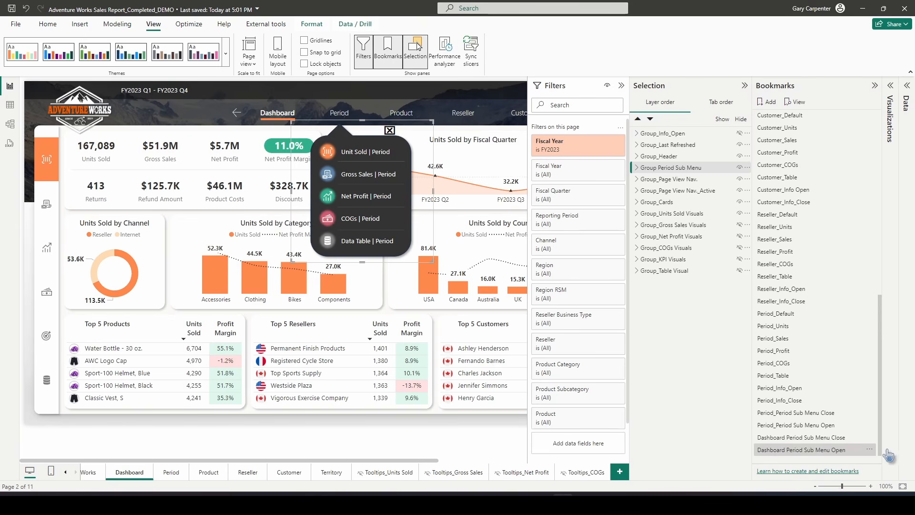
Set the Dashboard Period Sub Menu Open bookmark to skip Data and apply only to selected visuals
left_click(870, 450)
left_click(806, 400)
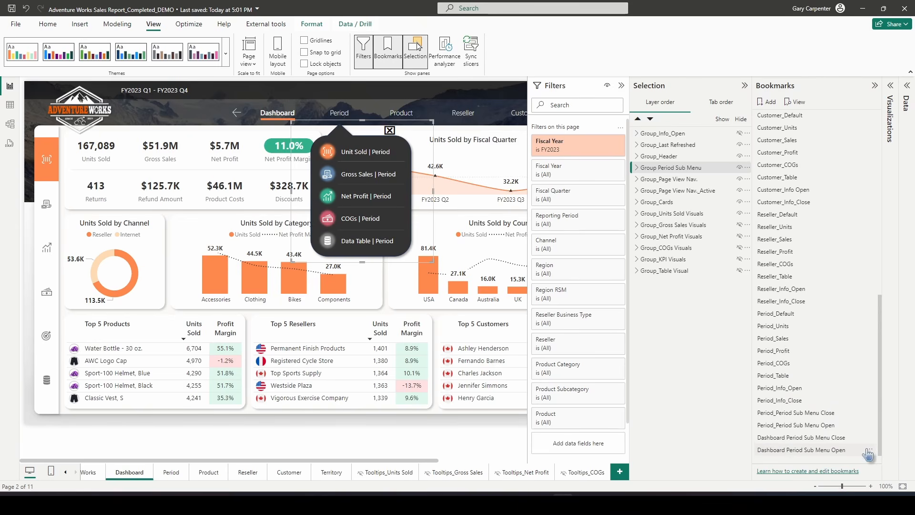
left_click(868, 452)
left_click(825, 445)
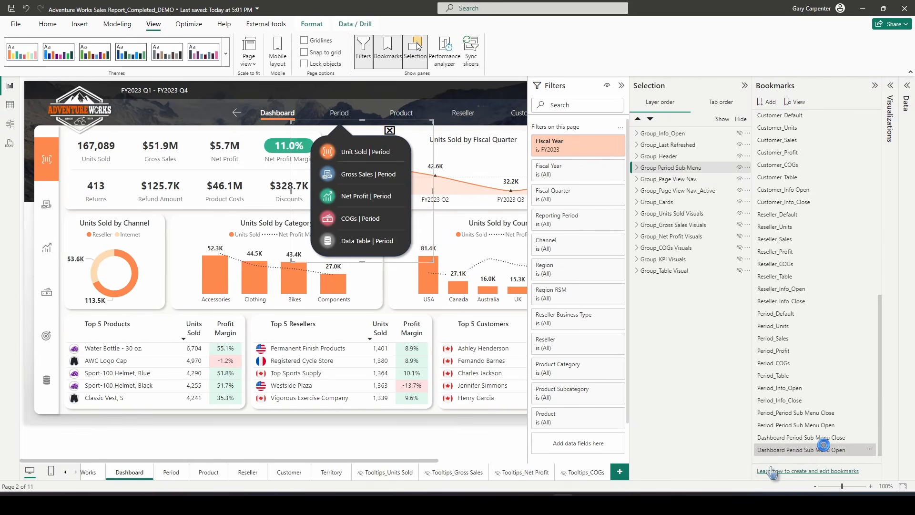
Test switching between the Dashboard Period Sub Menu Close and Open bookmarks
left_click(792, 437)
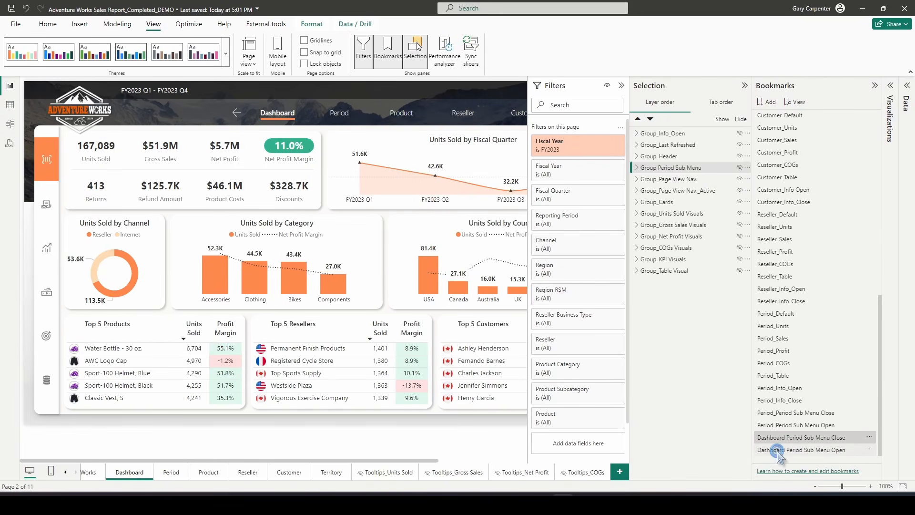
left_click(779, 450)
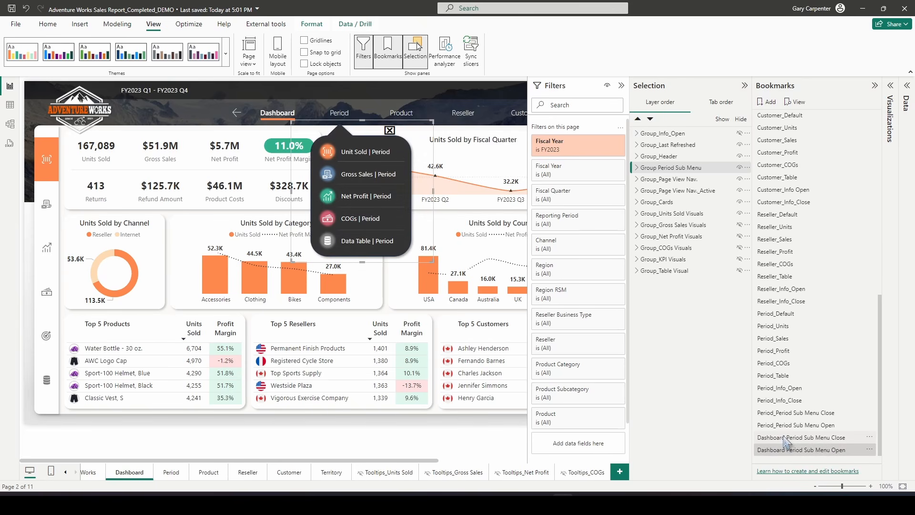
left_click(784, 438)
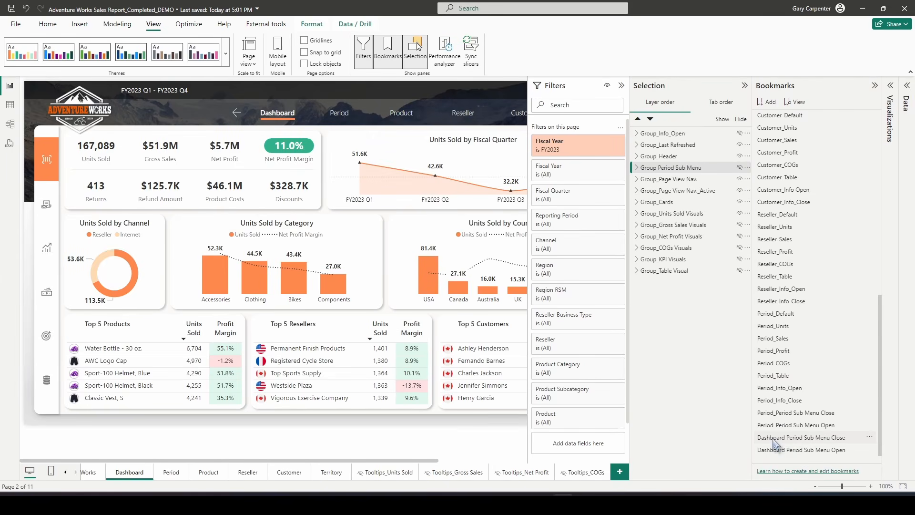
Move both Dashboard Period Sub Menu bookmarks up below Dashboard_Info_Close and keep the submenu group visible
left_click_drag(784, 438, 792, 178)
left_click_drag(782, 452, 814, 198)
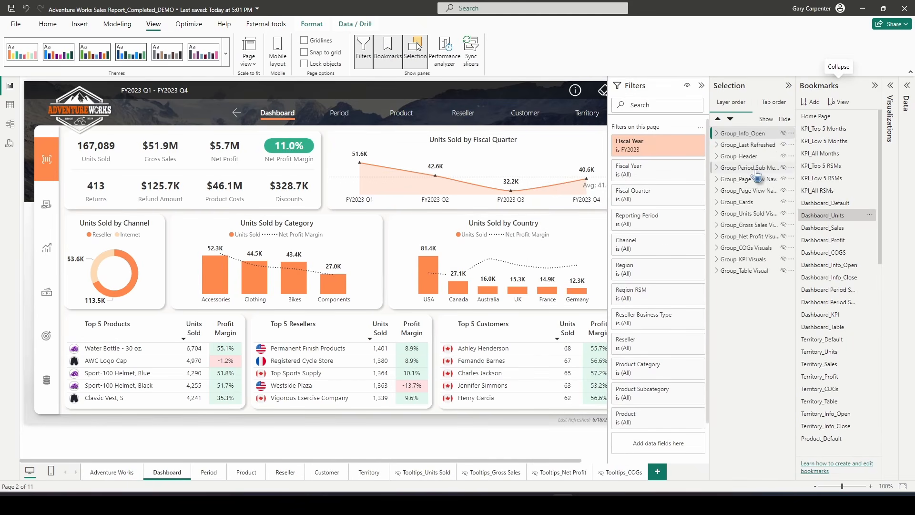
left_click(784, 169)
left_click(783, 168)
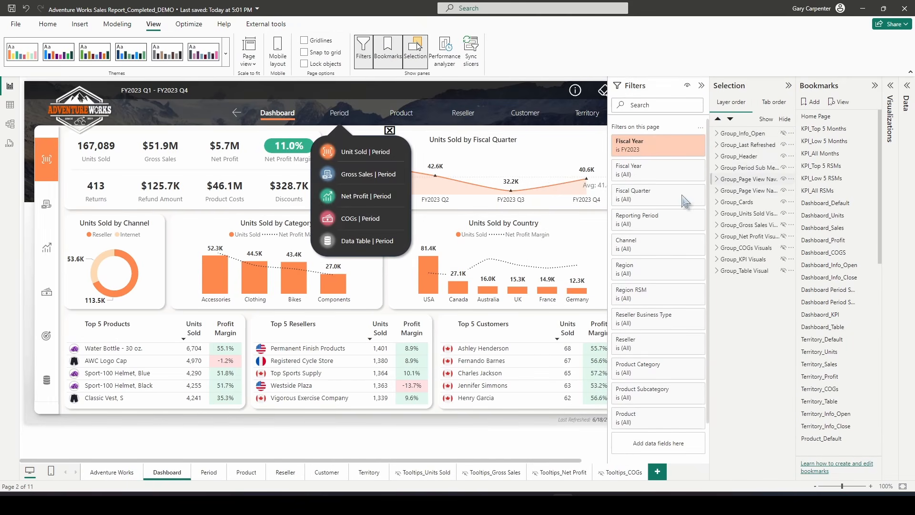
Set the Dashboard page's Period navigation button action to the Dashboard Period Sub Menu Open bookmark
left_click(339, 112)
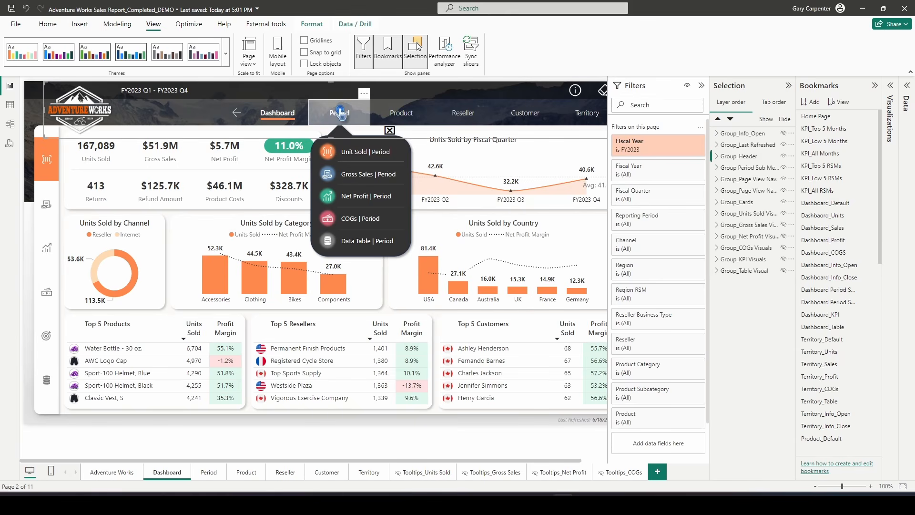
left_click(889, 93)
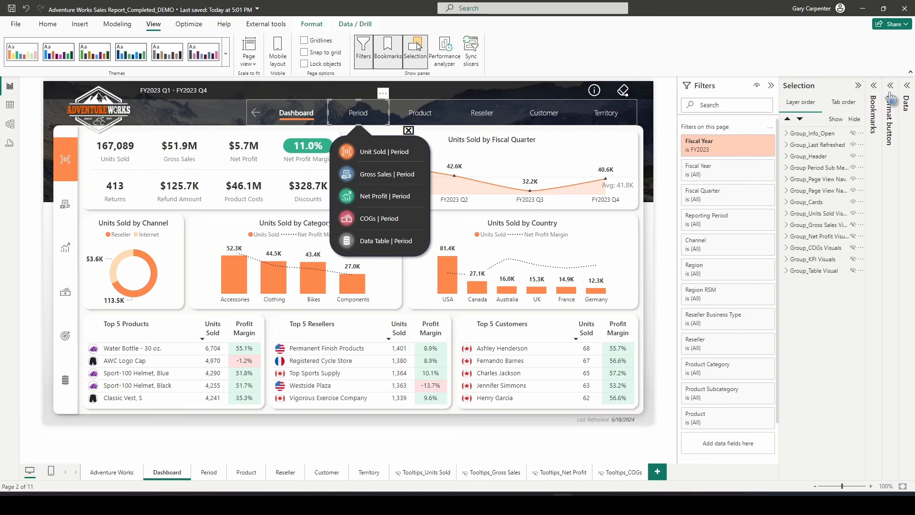
left_click(836, 212)
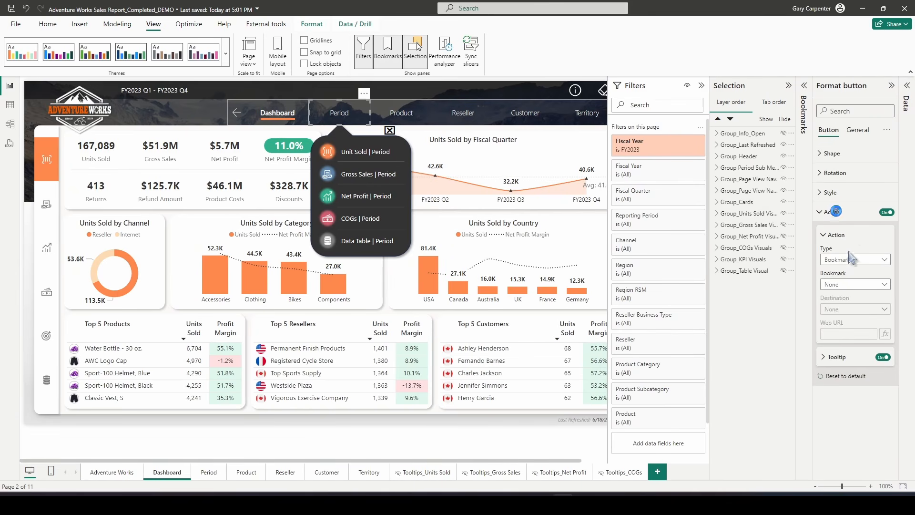
left_click(842, 286)
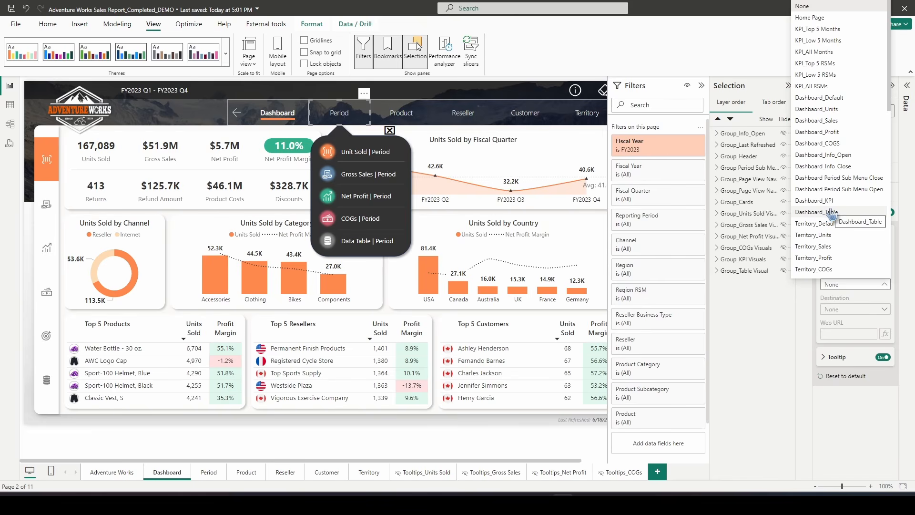
left_click(856, 189)
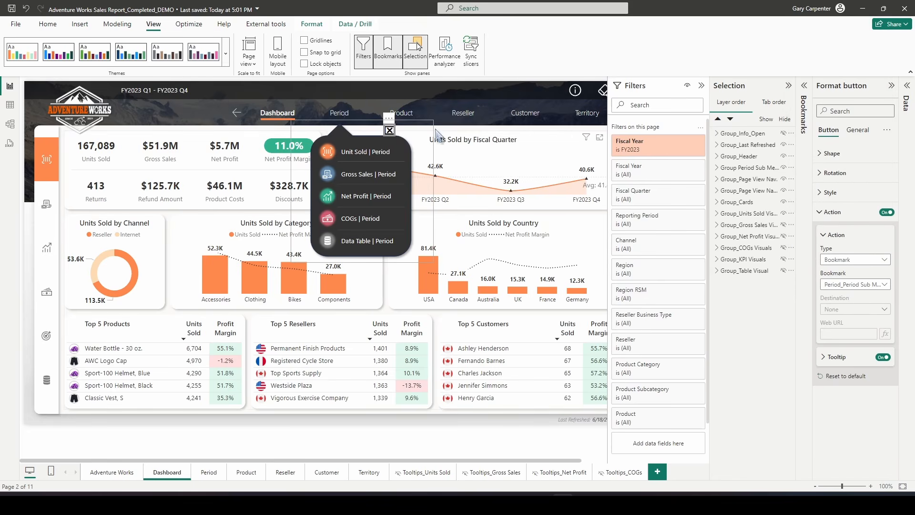
left_click(858, 284)
scroll(857, 196, "up", 5)
scroll(857, 193, "up", 3)
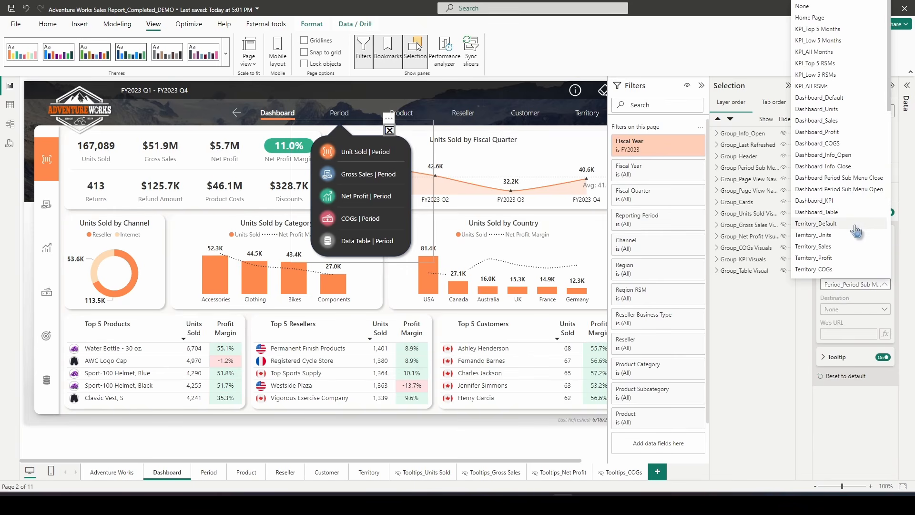
left_click(860, 179)
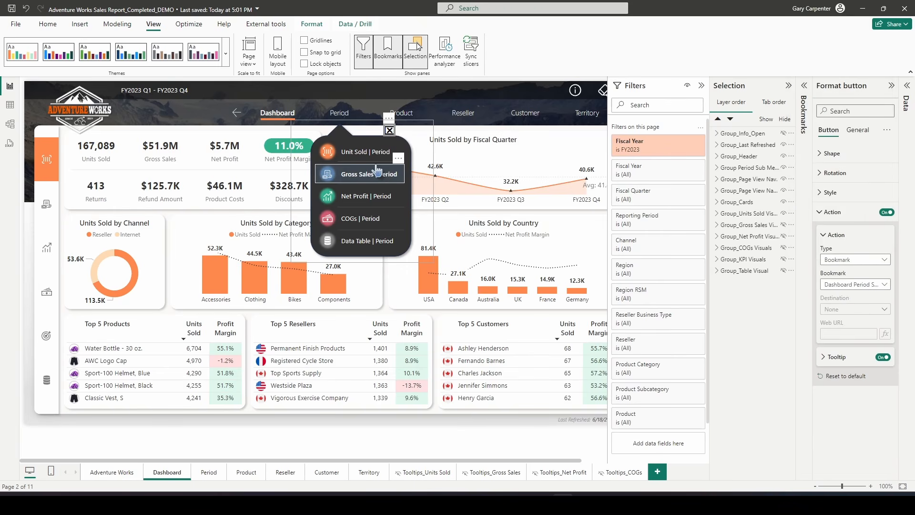
Inspect the Gross Sales, Unit Sold and Data Table buttons inside the popup menu
left_click(362, 180)
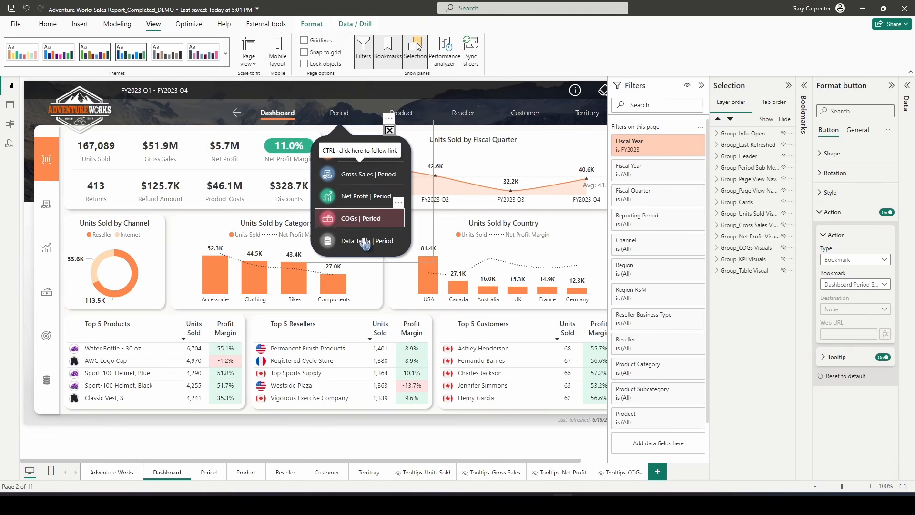
left_click(356, 156)
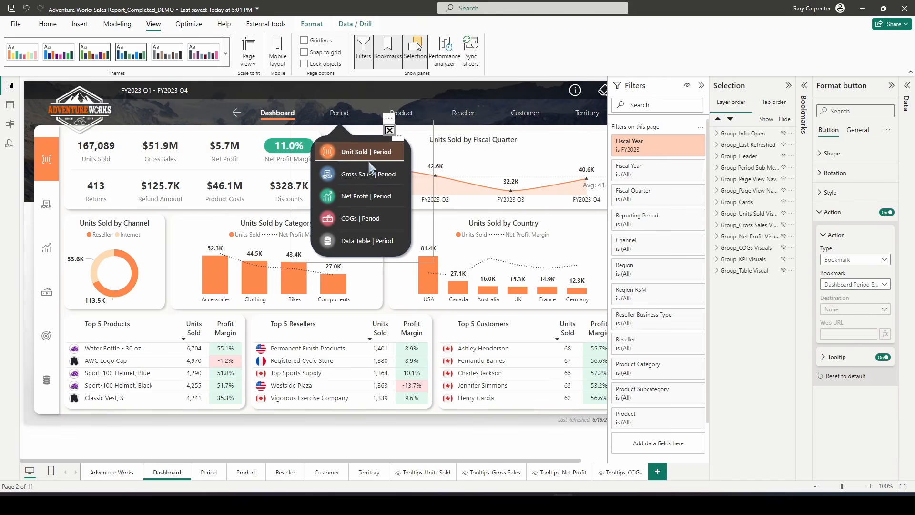
left_click(358, 241)
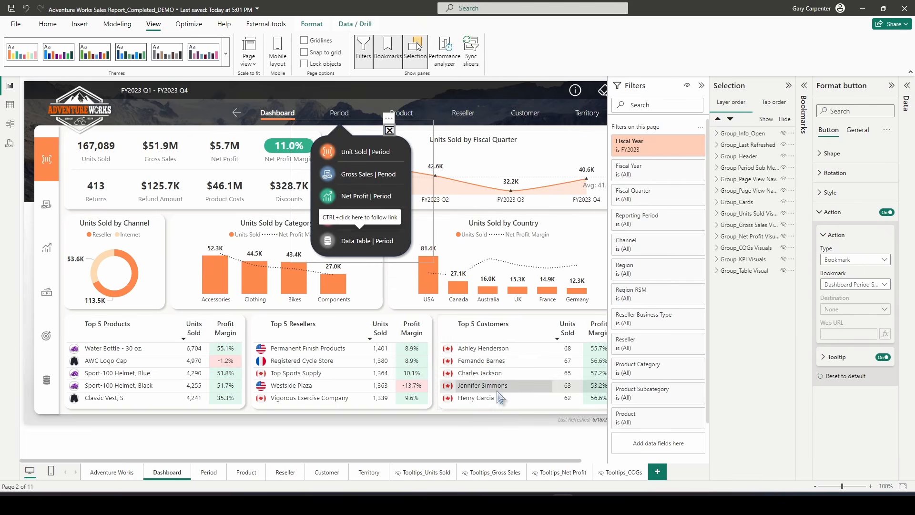
Collapse the Bookmarks, Selection and Format button panes and deselect the popup menu
left_click(406, 54)
left_click(402, 54)
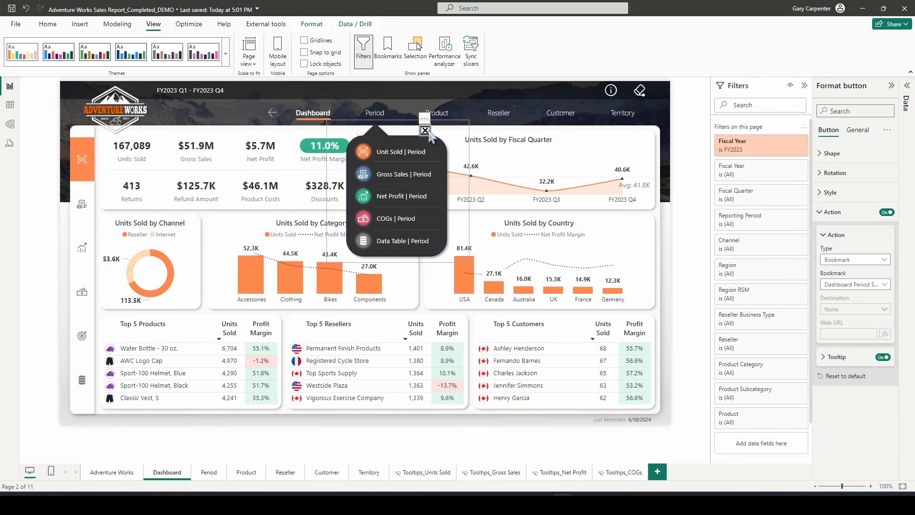
left_click(891, 86)
left_click(460, 131, "ctrl")
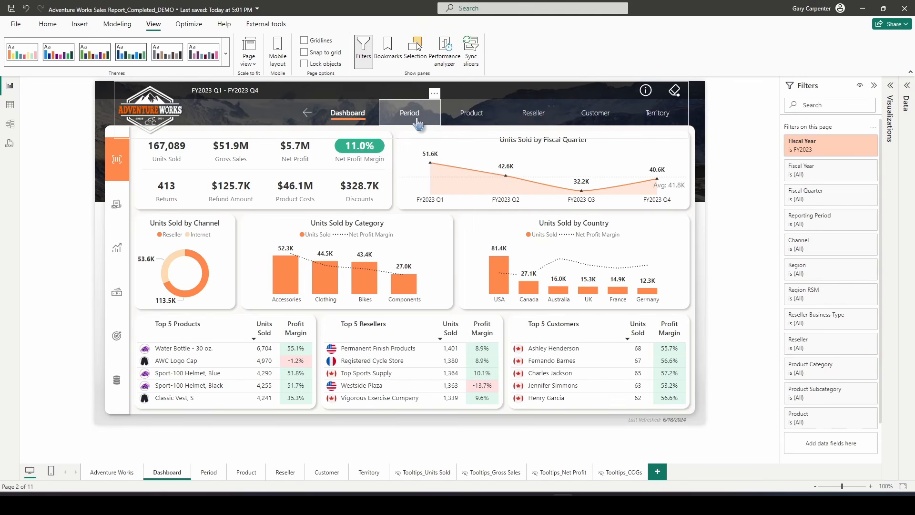
Test the Dashboard Period popup by opening it and jumping to the Net Profit view on the Period page
left_click(415, 119, "ctrl")
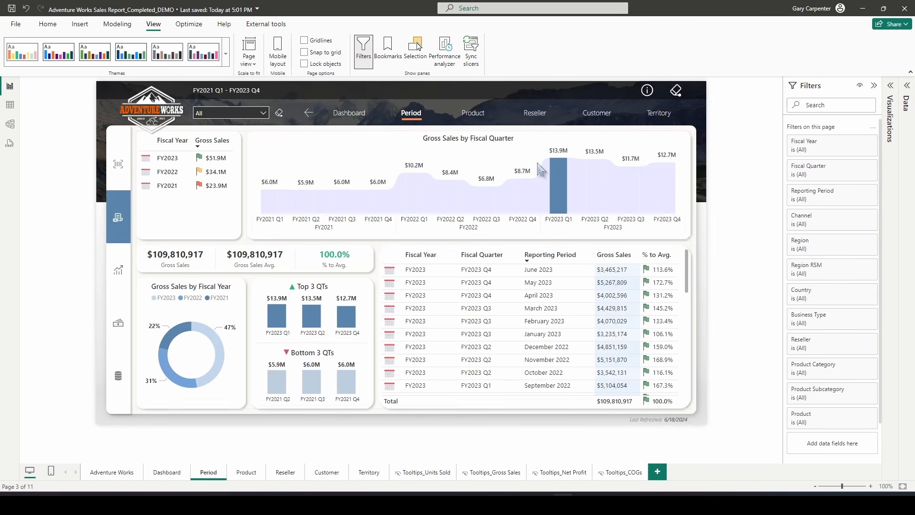
left_click(310, 117, "ctrl")
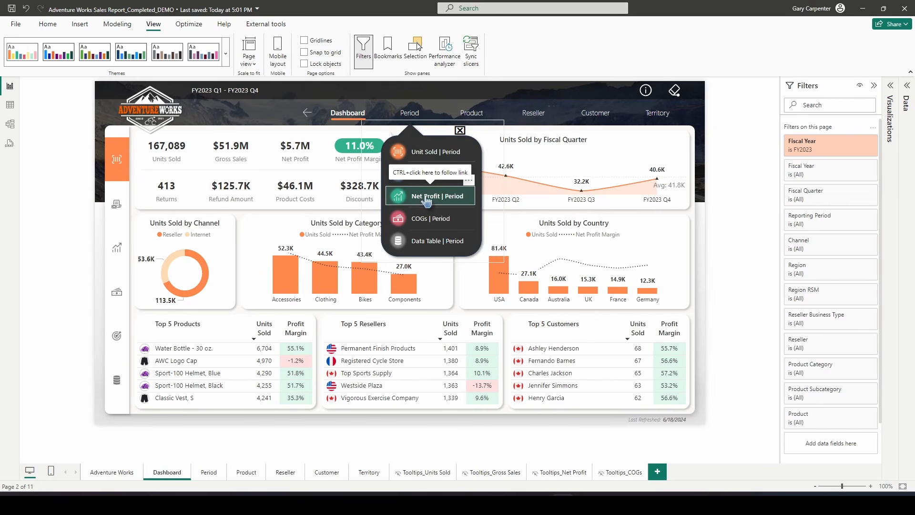
left_click(428, 199, "ctrl")
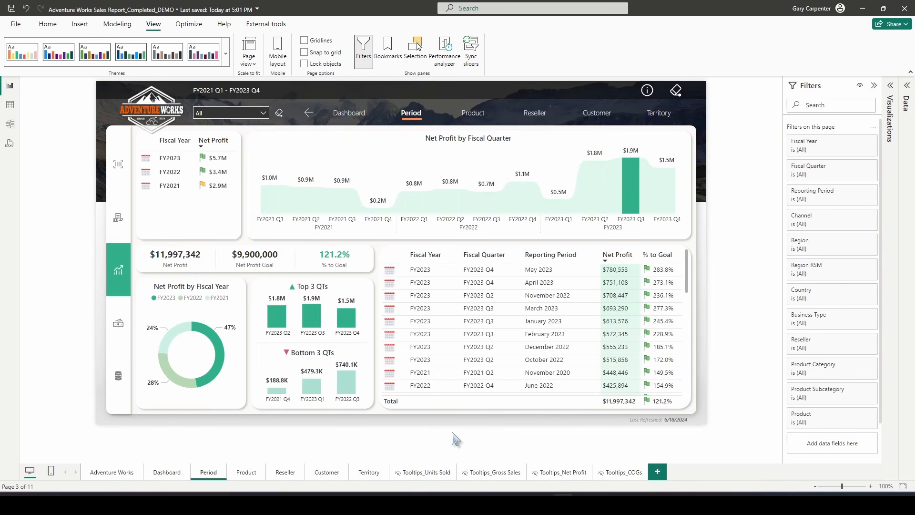
left_click(411, 113, "ctrl")
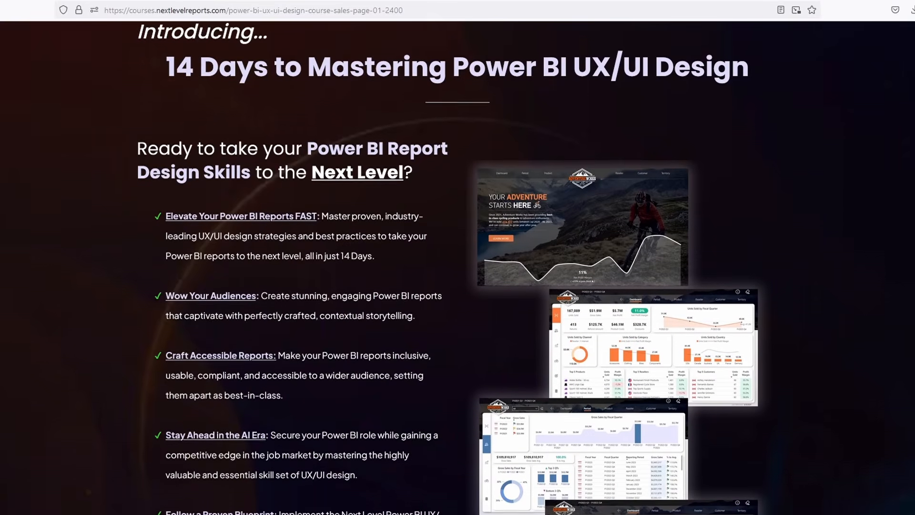
scroll(458, 257, "down", 15)
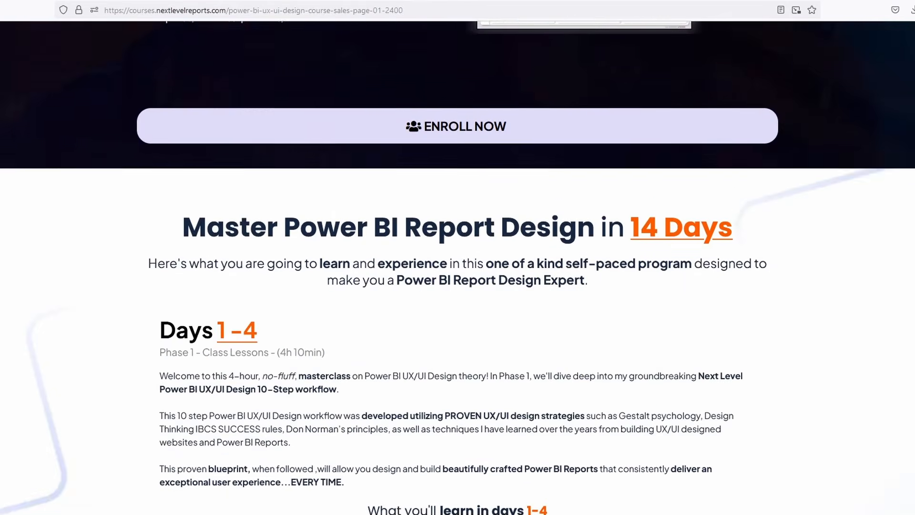
scroll(457, 257, "down", 15)
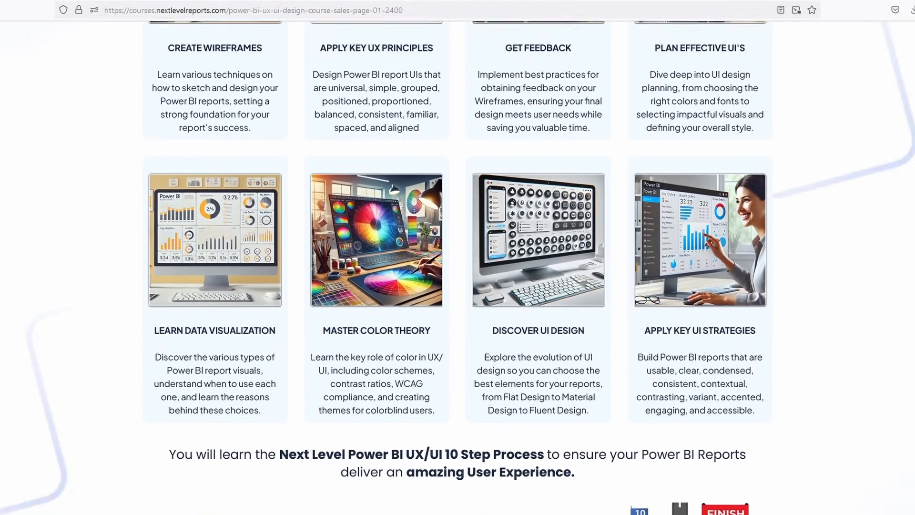
scroll(457, 258, "down", 15)
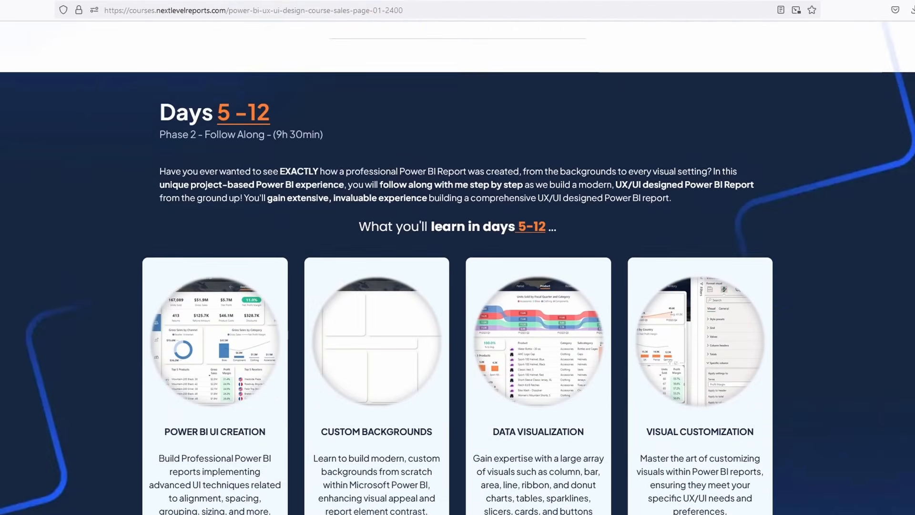
scroll(458, 257, "down", 15)
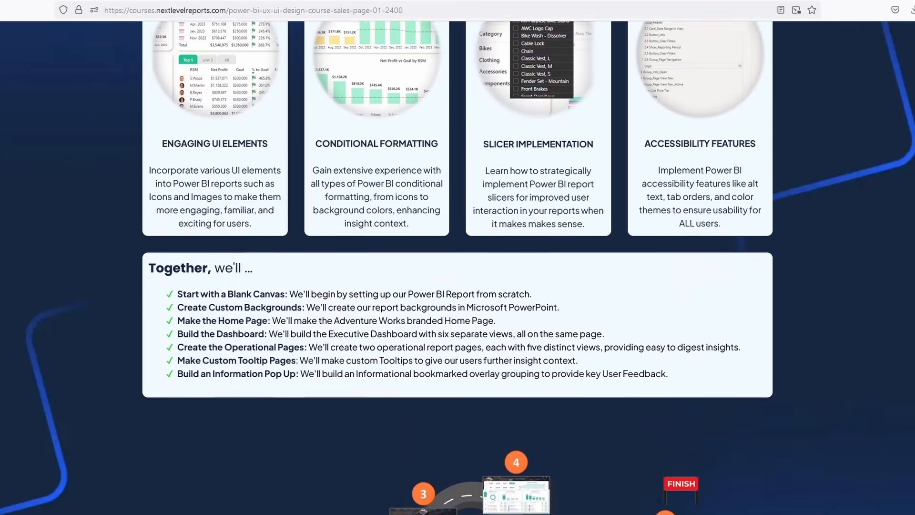
scroll(458, 257, "down", 15)
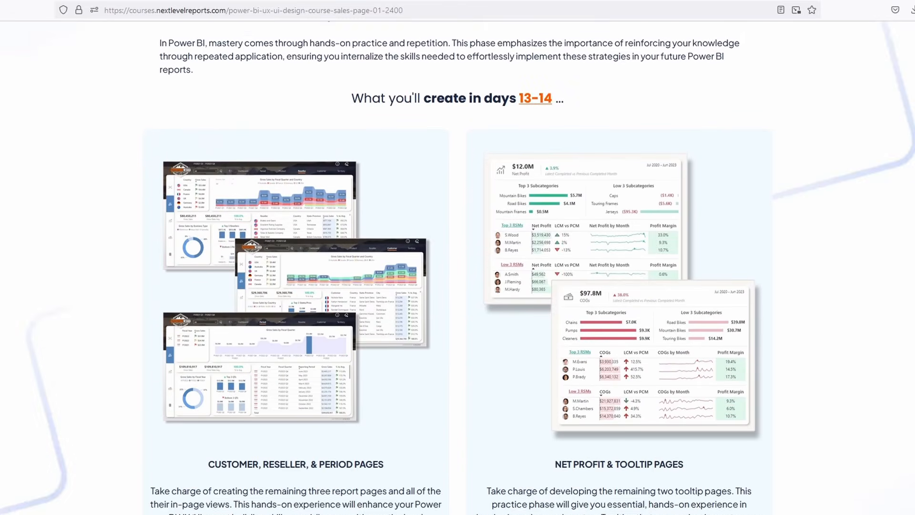
scroll(458, 258, "down", 10)
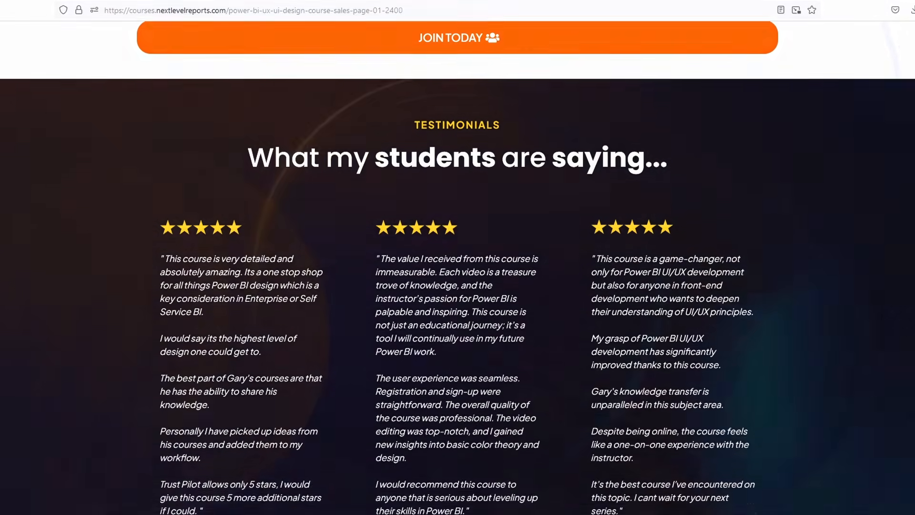